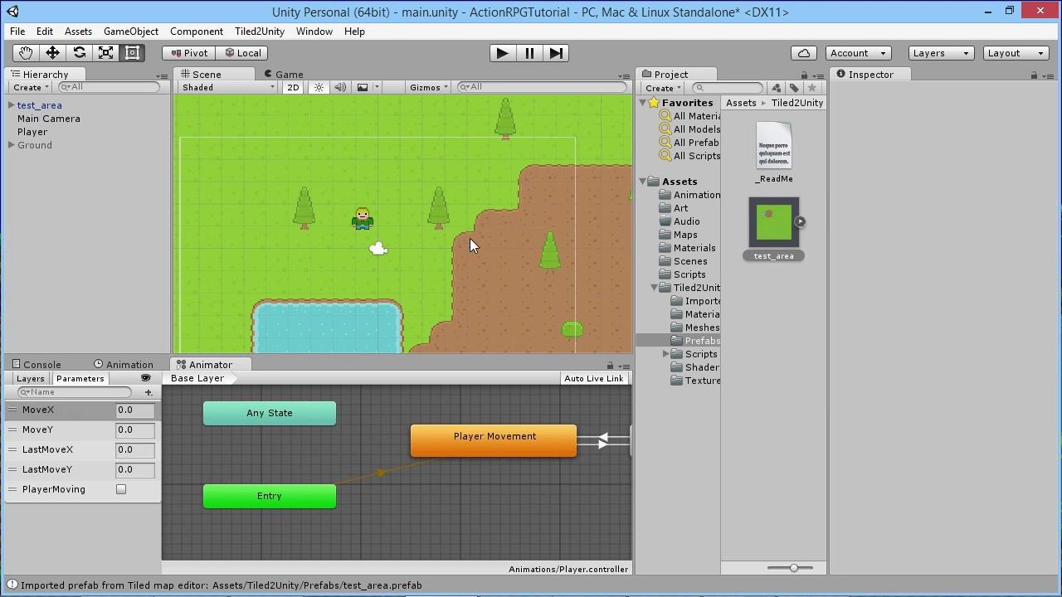
Pan the Unity scene and look over the imported test_area map's settings
{"action": "scroll", "coordinate": [491, 236], "scroll_direction": "down", "scroll_amount": 5}
{"action": "middle_click_drag", "start_coordinate": [491, 240], "coordinate": [441, 185]}
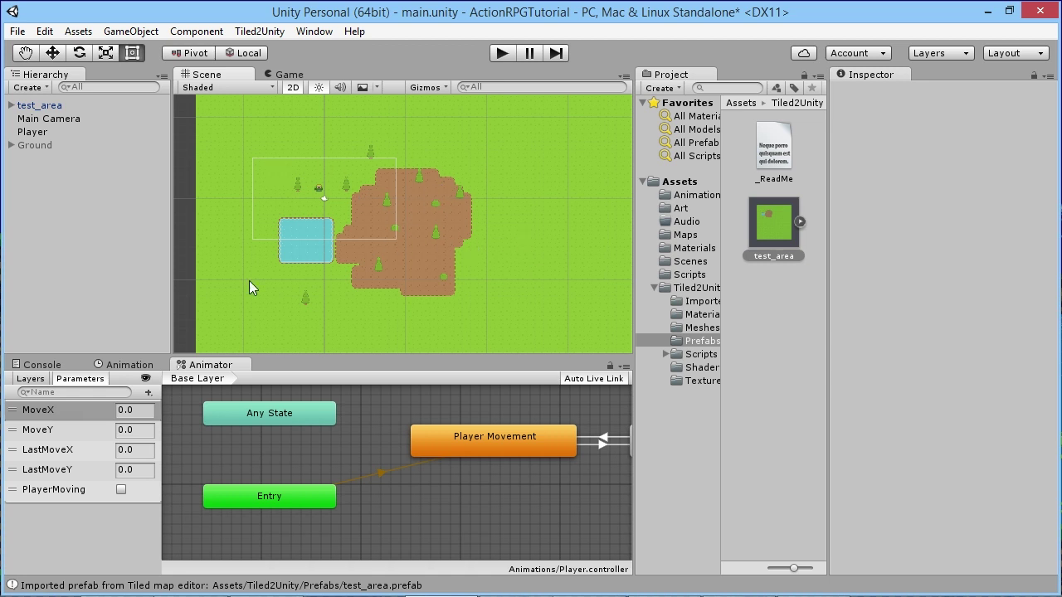
{"action": "scroll", "coordinate": [426, 217], "scroll_direction": "down", "scroll_amount": 5}
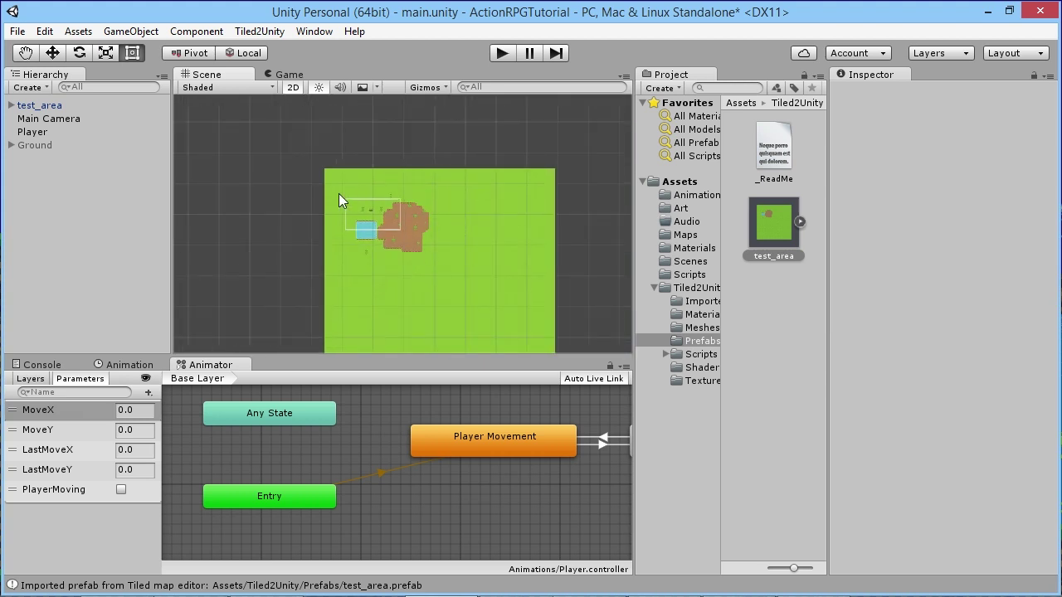
{"action": "scroll", "coordinate": [339, 193], "scroll_direction": "up", "scroll_amount": 3}
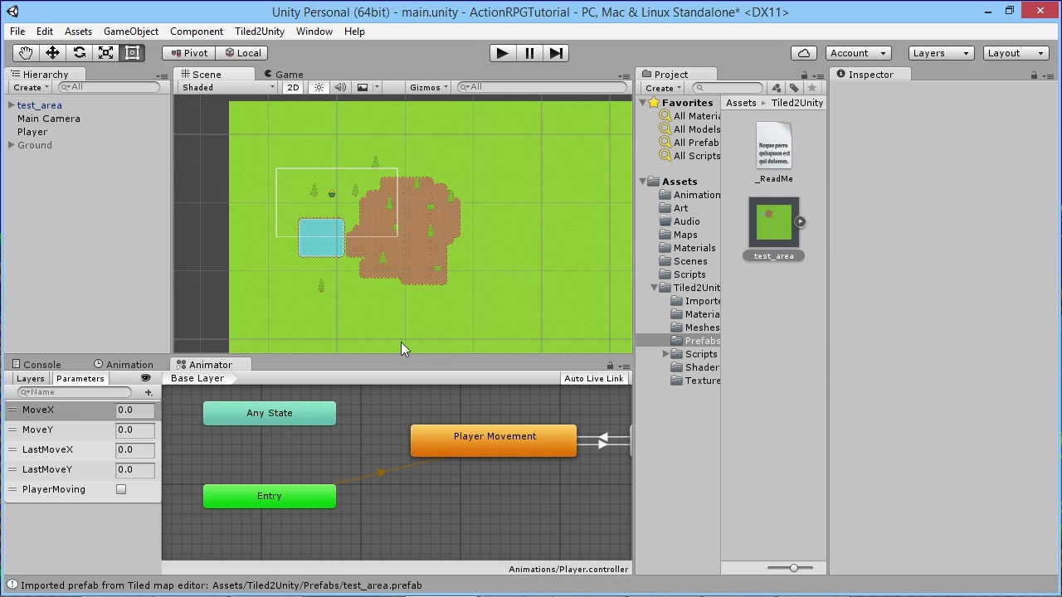
{"action": "left_click", "coordinate": [42, 105]}
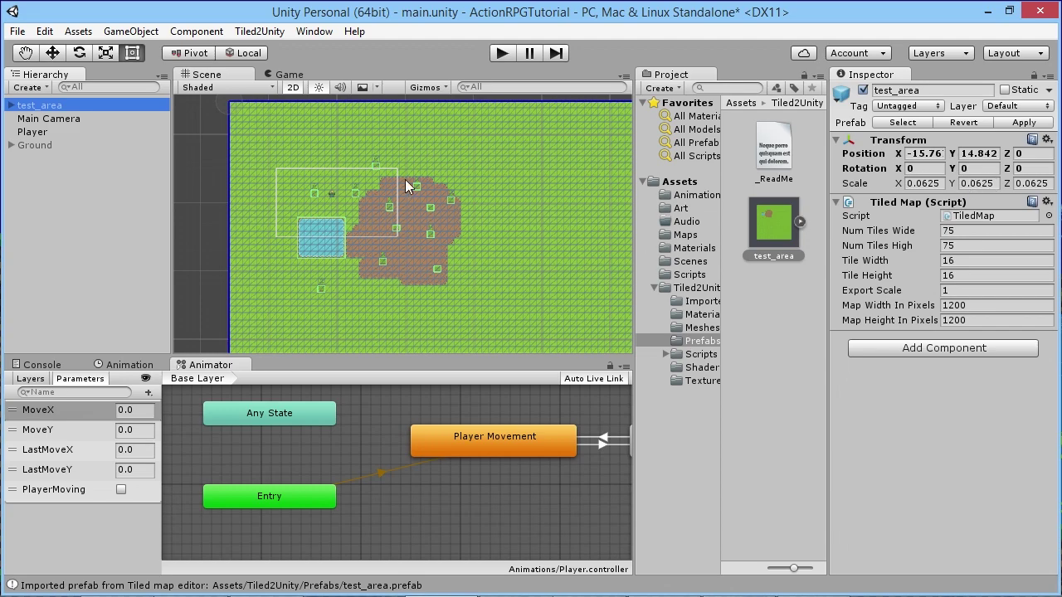
{"action": "scroll", "coordinate": [487, 174], "scroll_direction": "down", "scroll_amount": 5}
{"action": "scroll", "coordinate": [371, 248], "scroll_direction": "up", "scroll_amount": 4}
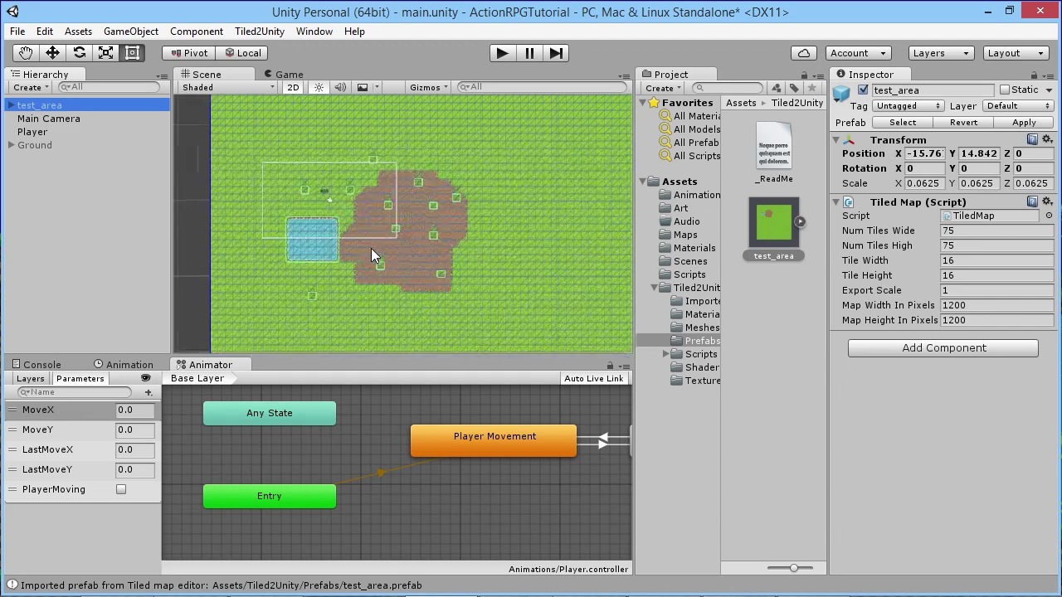
{"action": "scroll", "coordinate": [361, 194], "scroll_direction": "down", "scroll_amount": 2}
{"action": "left_click", "coordinate": [323, 116]}
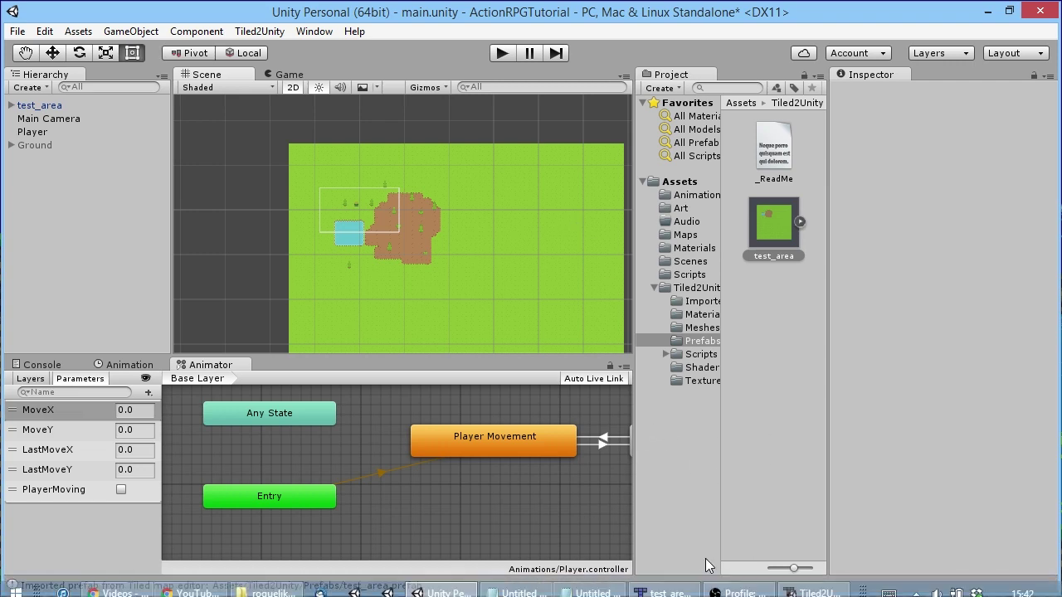
Bring up Tiled2Unity and scroll its log to the prefab properties help
{"action": "left_click", "coordinate": [815, 587]}
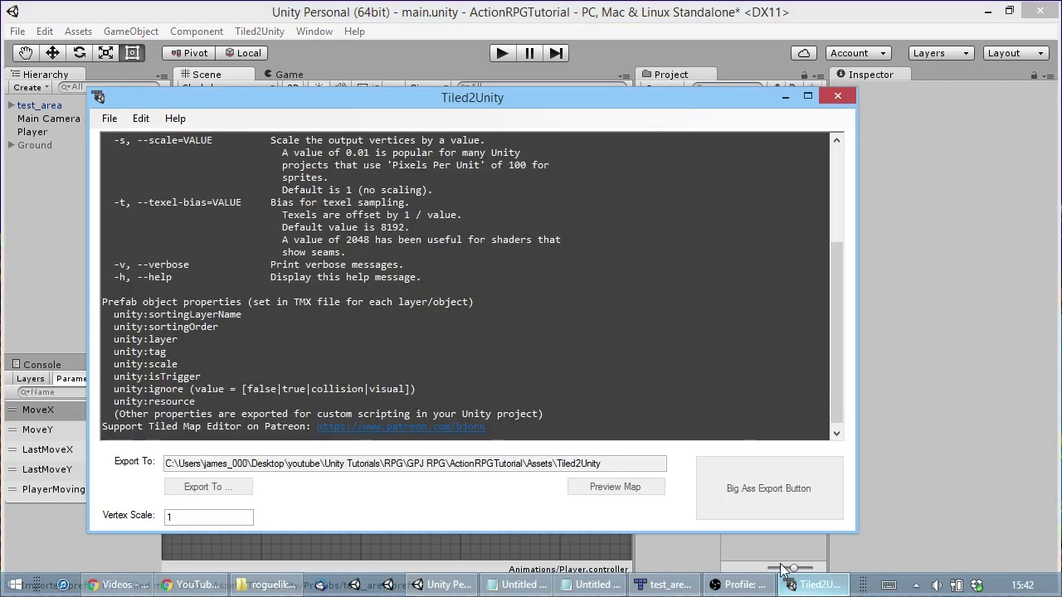
{"action": "scroll", "coordinate": [370, 174], "scroll_direction": "up", "scroll_amount": 5}
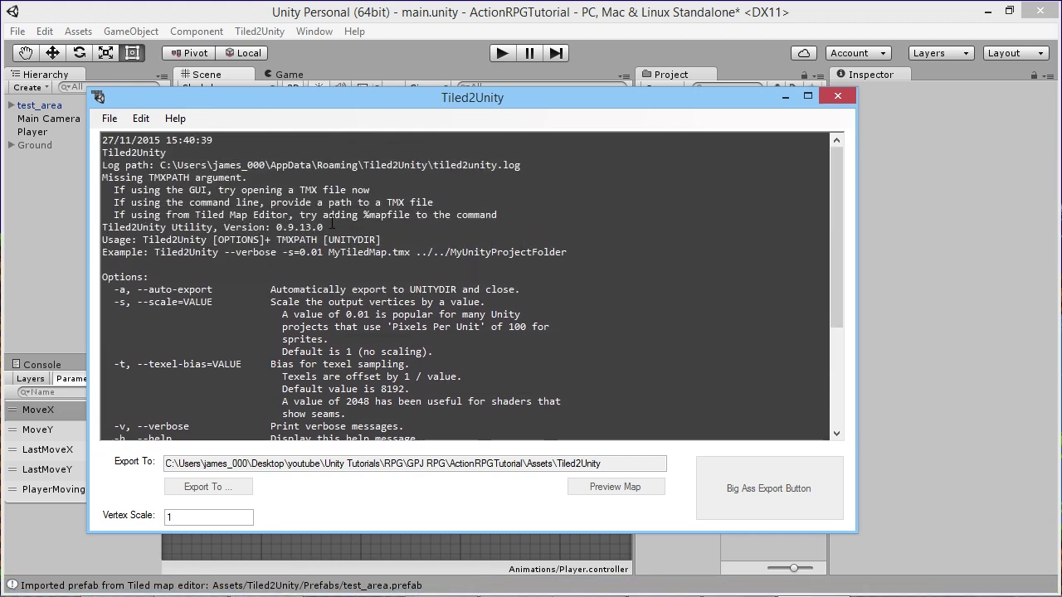
{"action": "scroll", "coordinate": [347, 207], "scroll_direction": "down", "scroll_amount": 4}
{"action": "scroll", "coordinate": [417, 219], "scroll_direction": "up", "scroll_amount": 2}
{"action": "scroll", "coordinate": [408, 220], "scroll_direction": "up", "scroll_amount": 3}
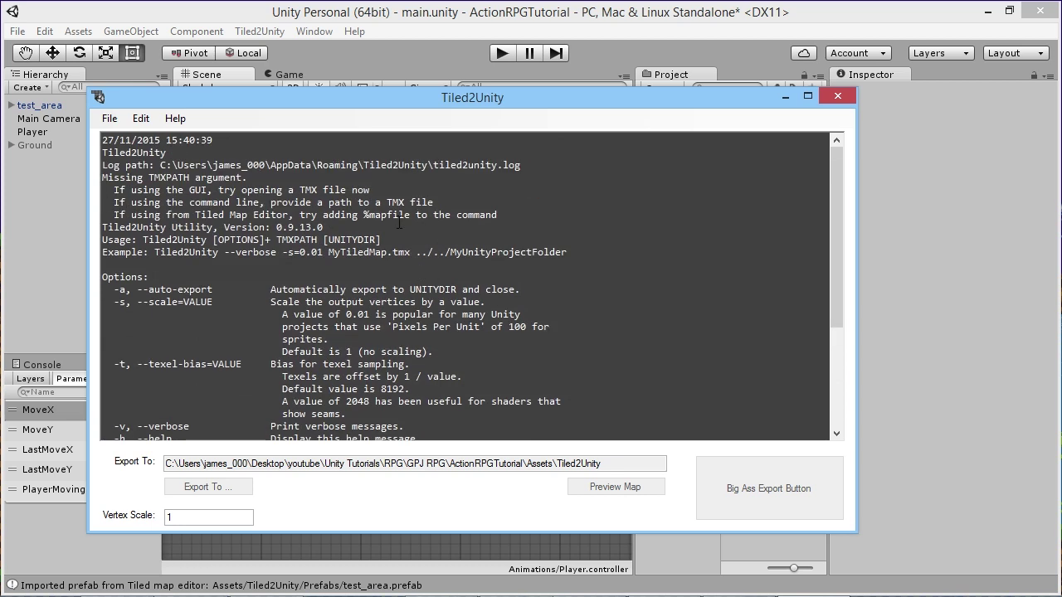
{"action": "scroll", "coordinate": [426, 255], "scroll_direction": "down", "scroll_amount": 4}
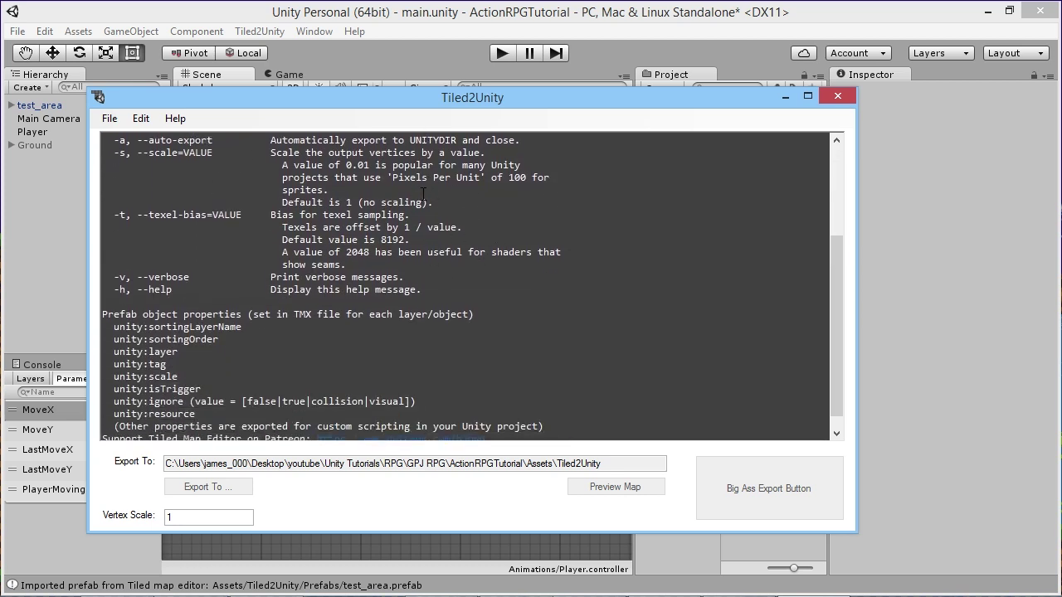
{"action": "scroll", "coordinate": [419, 272], "scroll_direction": "down", "scroll_amount": 1}
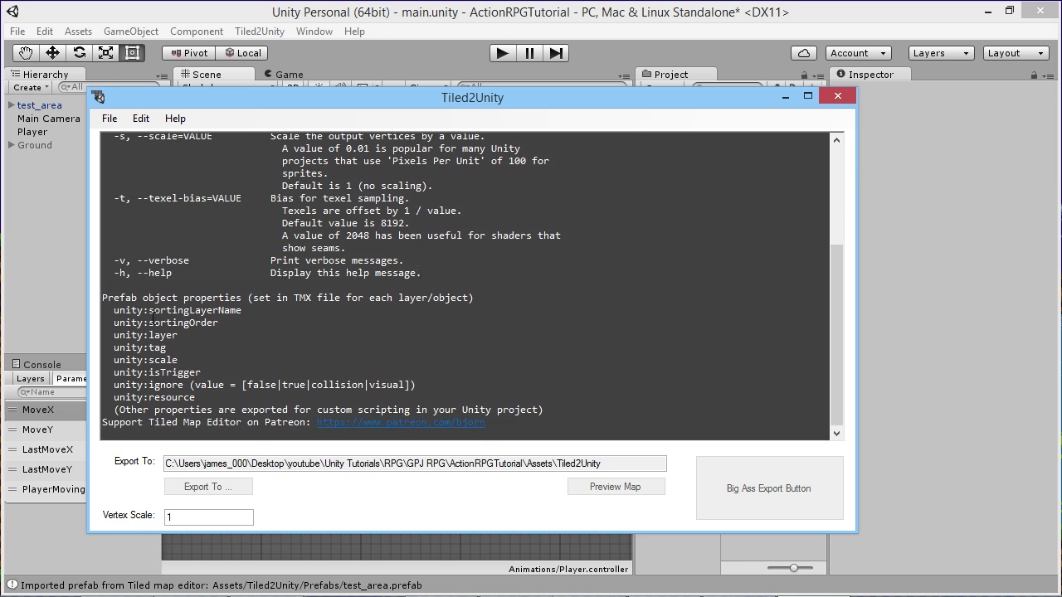
Highlight the prefab properties list and the unity:scale line, then switch to Tiled
{"action": "left_click_drag", "start_coordinate": [114, 312], "coordinate": [217, 410]}
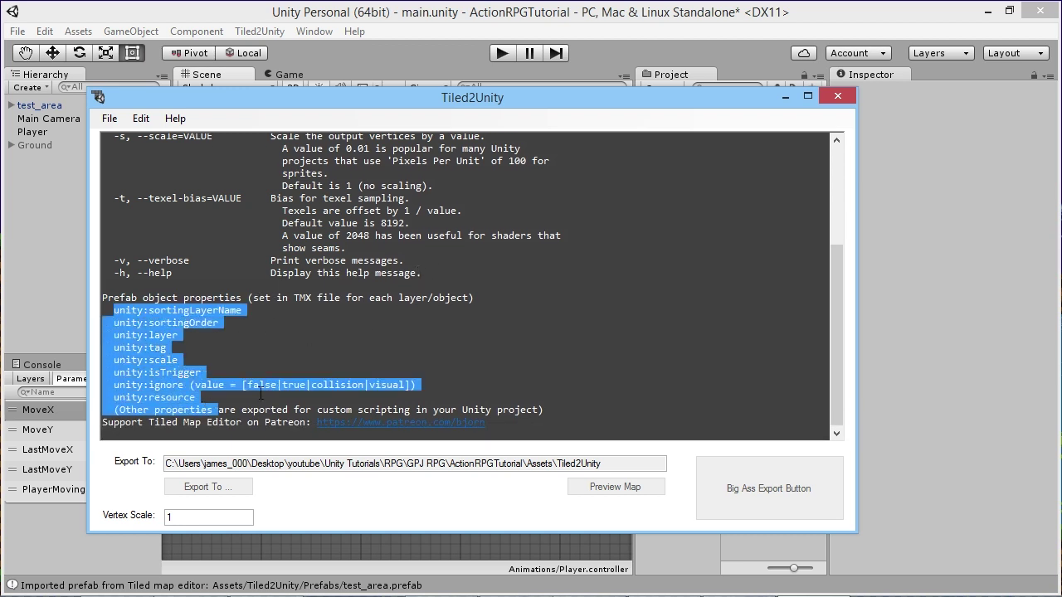
{"action": "left_click", "coordinate": [262, 396]}
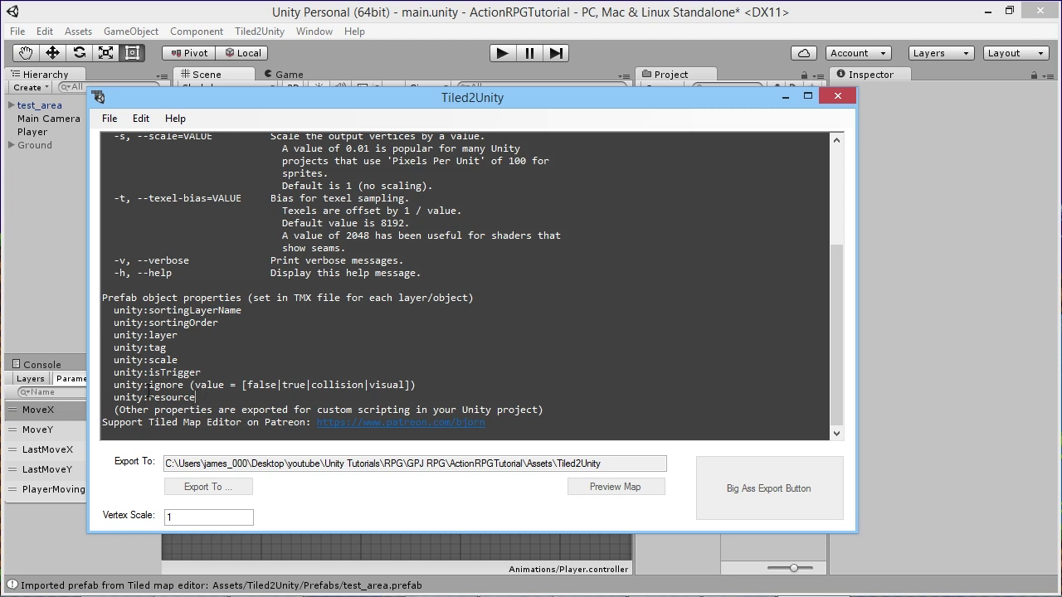
{"action": "left_click_drag", "start_coordinate": [114, 360], "coordinate": [181, 360]}
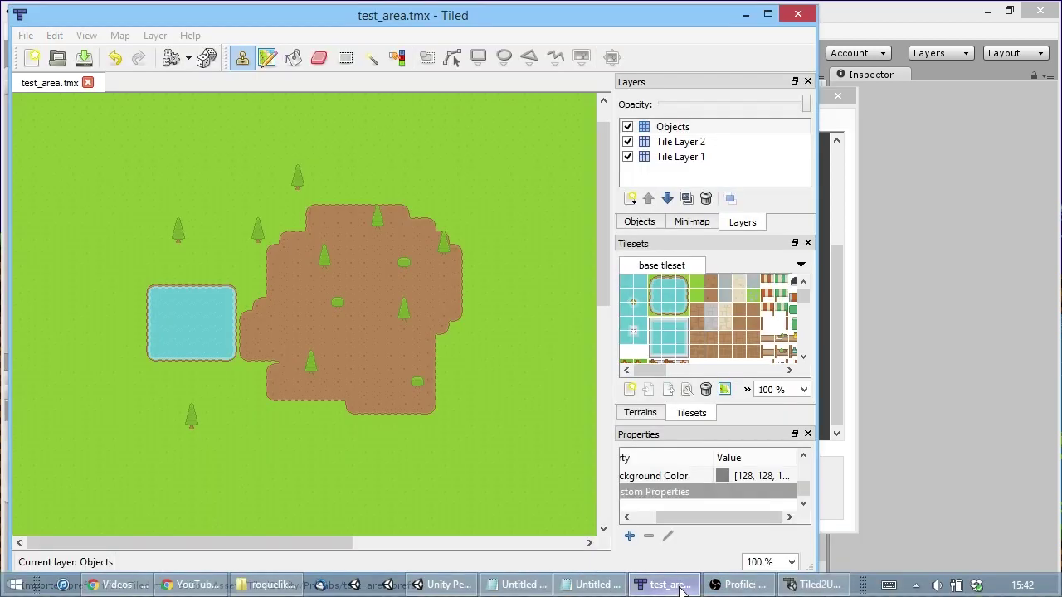
{"action": "left_click", "coordinate": [678, 586]}
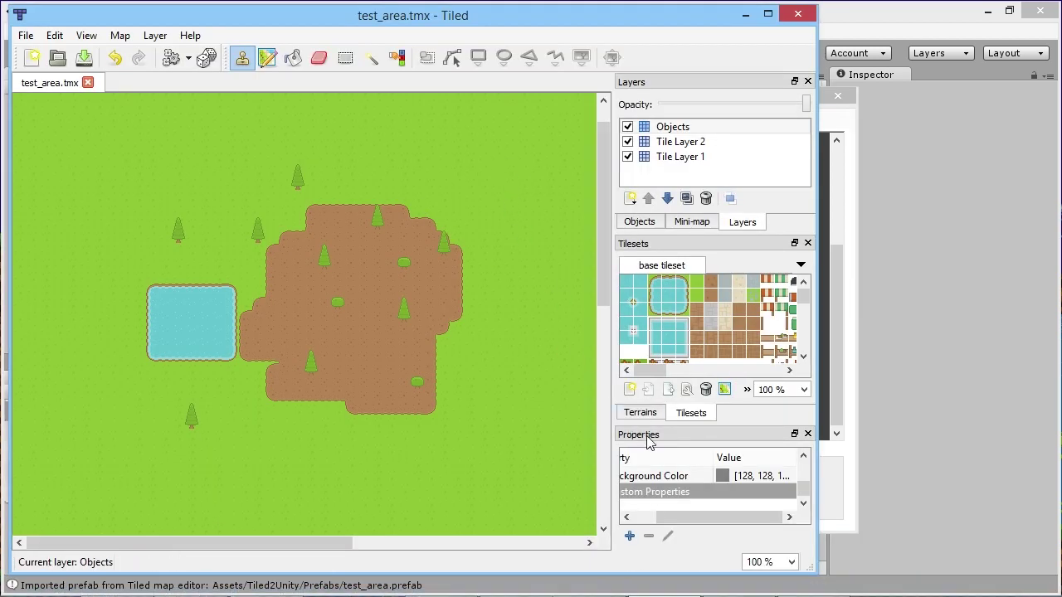
Open test_area's Map Properties and start a new entry under Custom Properties
{"action": "left_click", "coordinate": [676, 142]}
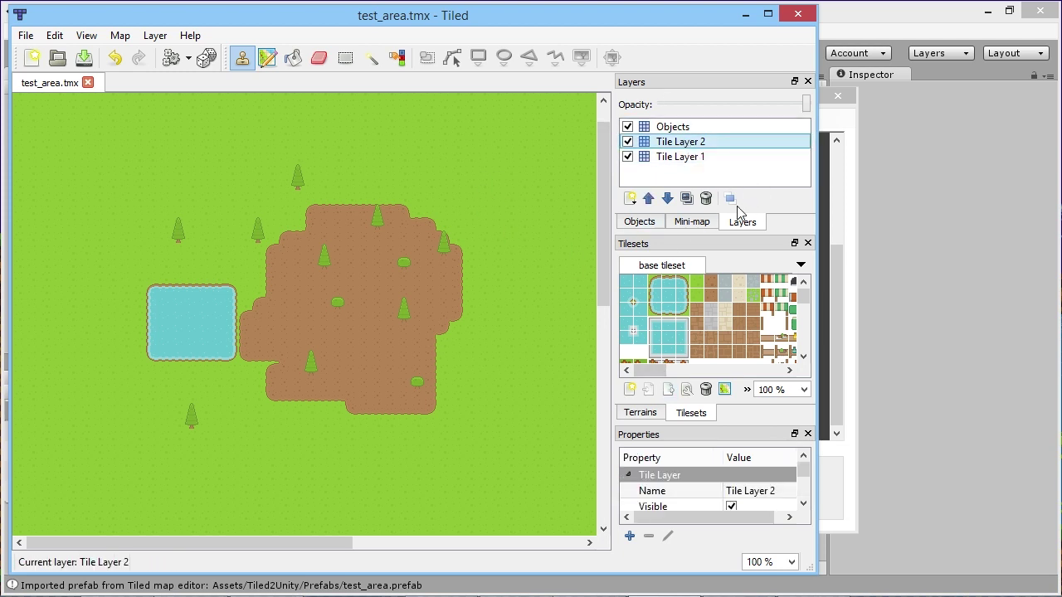
{"action": "left_click", "coordinate": [682, 160]}
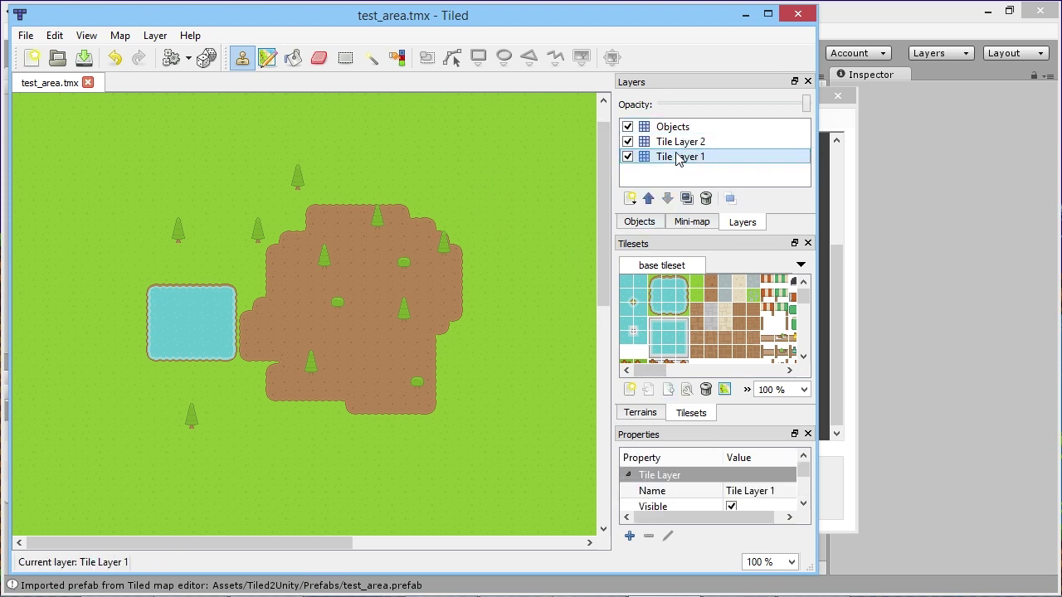
{"action": "left_click", "coordinate": [119, 37]}
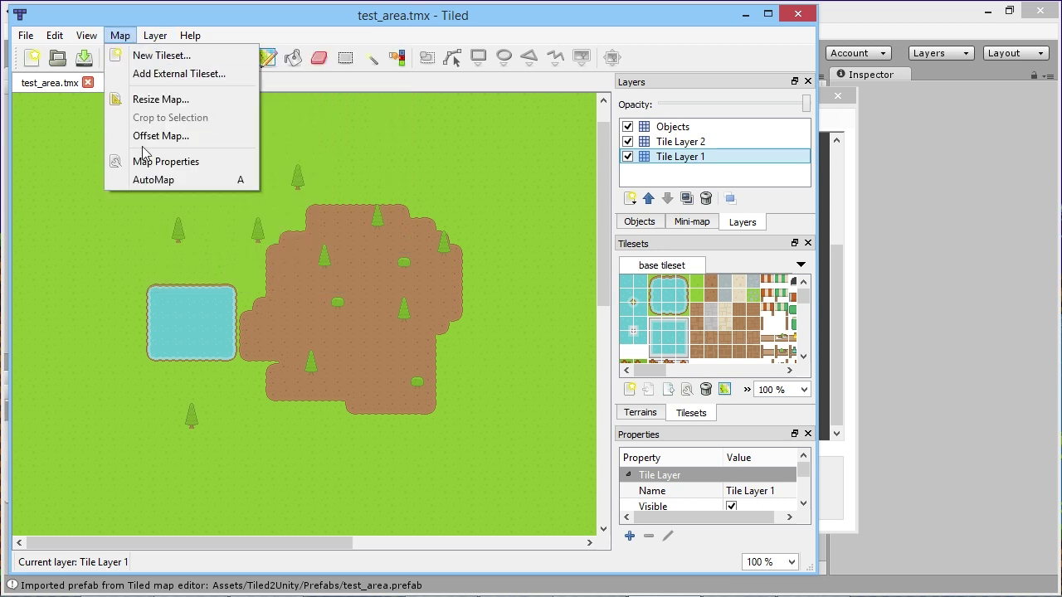
{"action": "left_click", "coordinate": [161, 164]}
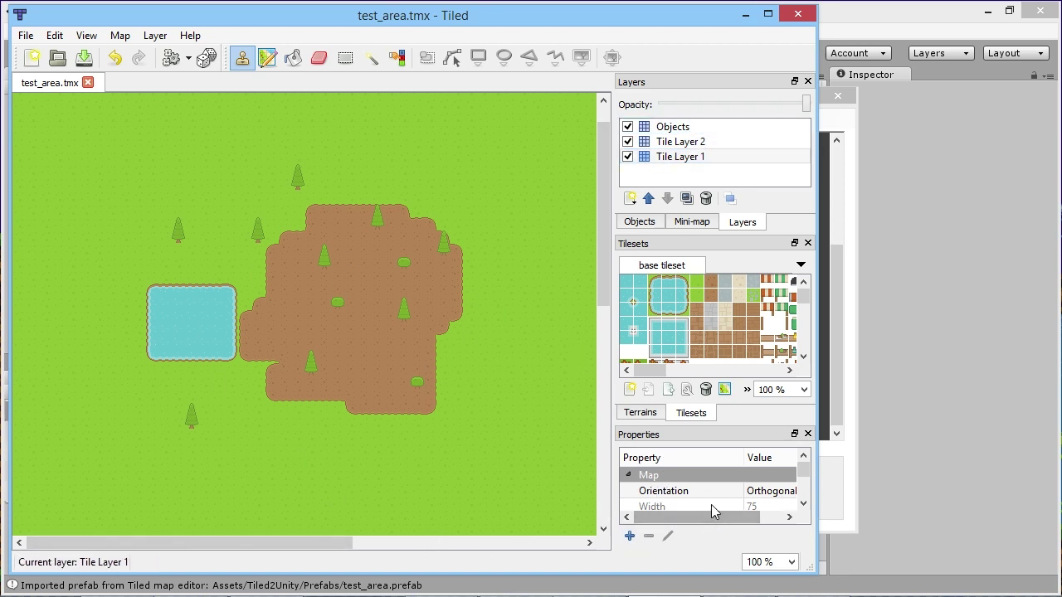
{"action": "left_click_drag", "start_coordinate": [802, 469], "coordinate": [802, 503]}
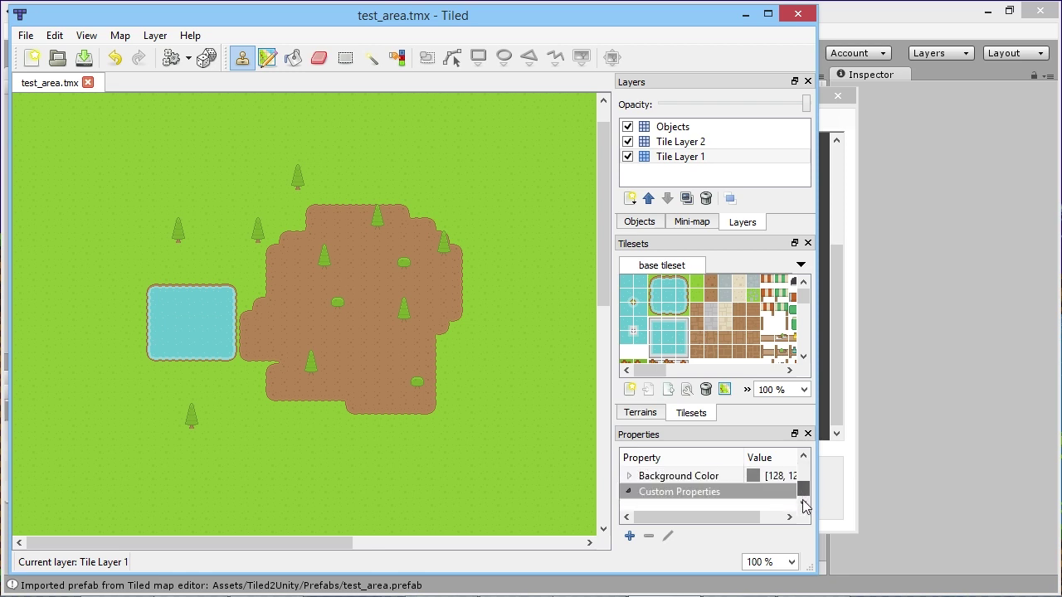
{"action": "left_click", "coordinate": [688, 495]}
{"action": "left_click", "coordinate": [629, 536]}
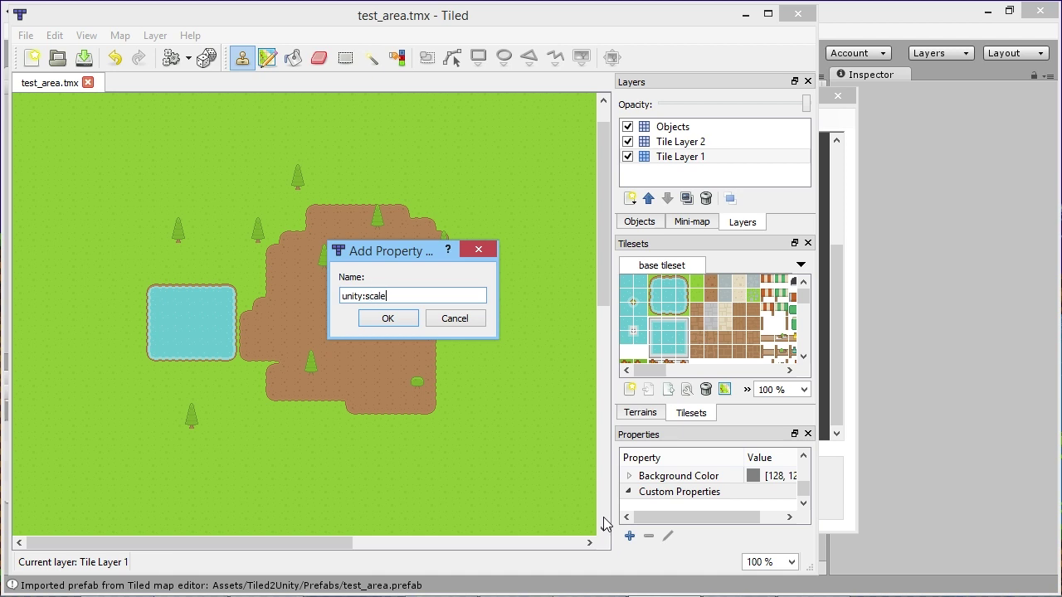
Add the map property unity:scale with value .0625 and save test_area.tmx
{"action": "type", "text": "unity:scale"}
{"action": "left_click", "coordinate": [390, 322]}
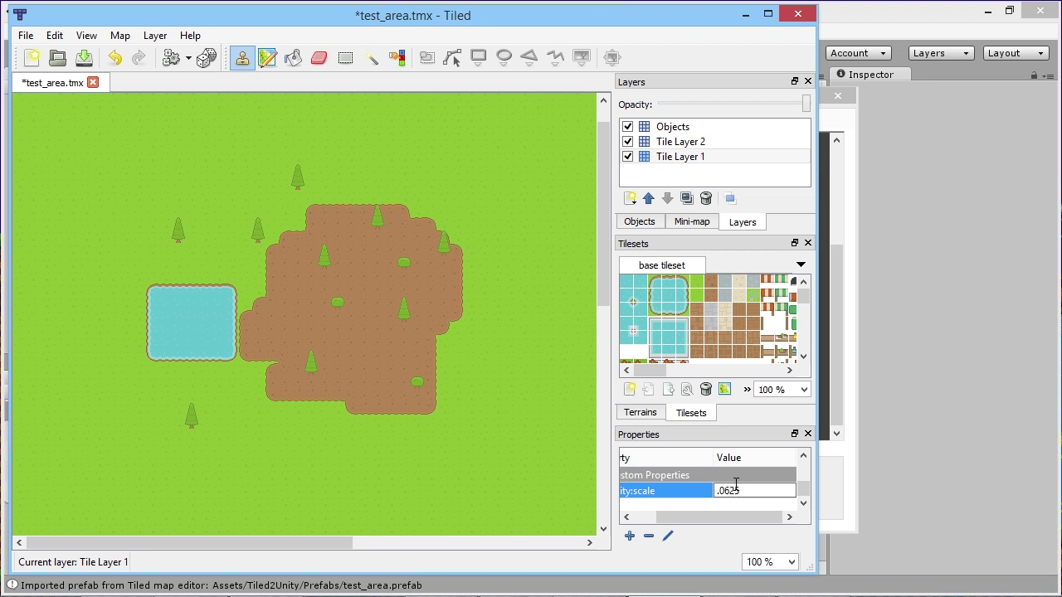
{"action": "key", "text": "Return"}
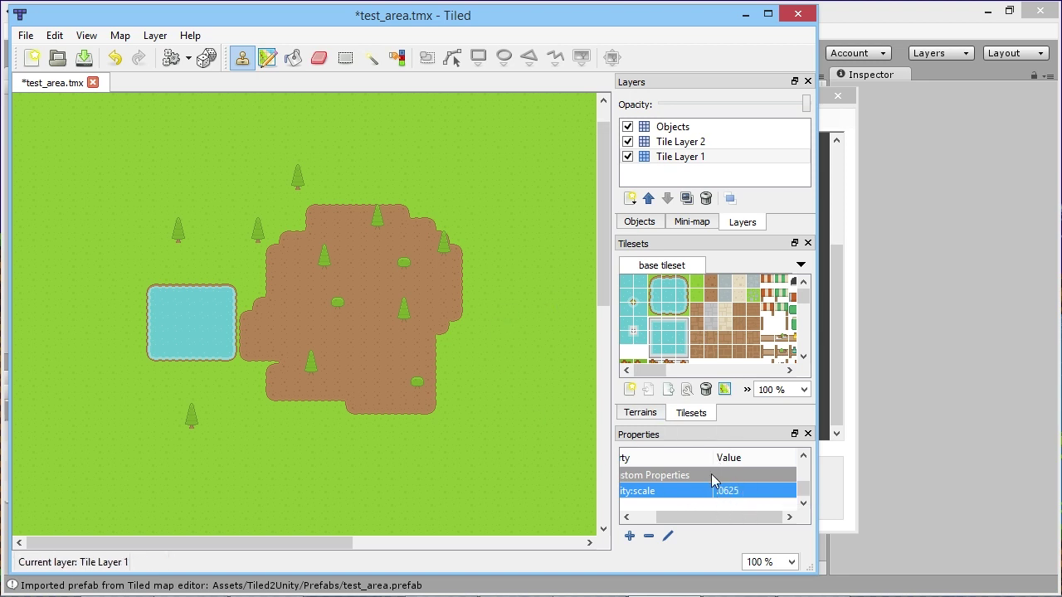
{"action": "key", "text": "ctrl+s"}
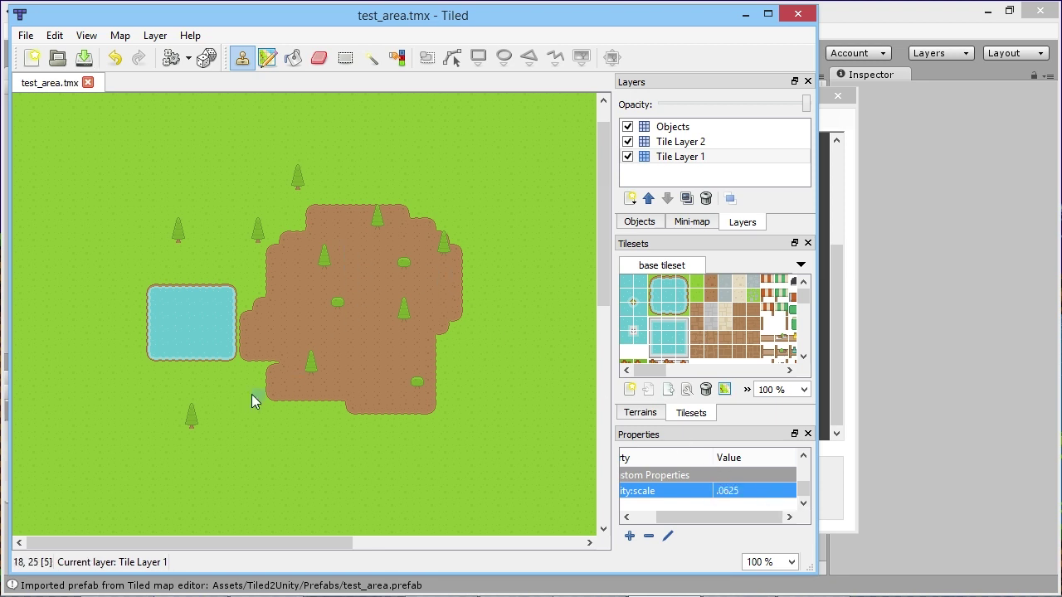
{"action": "left_click", "coordinate": [837, 292]}
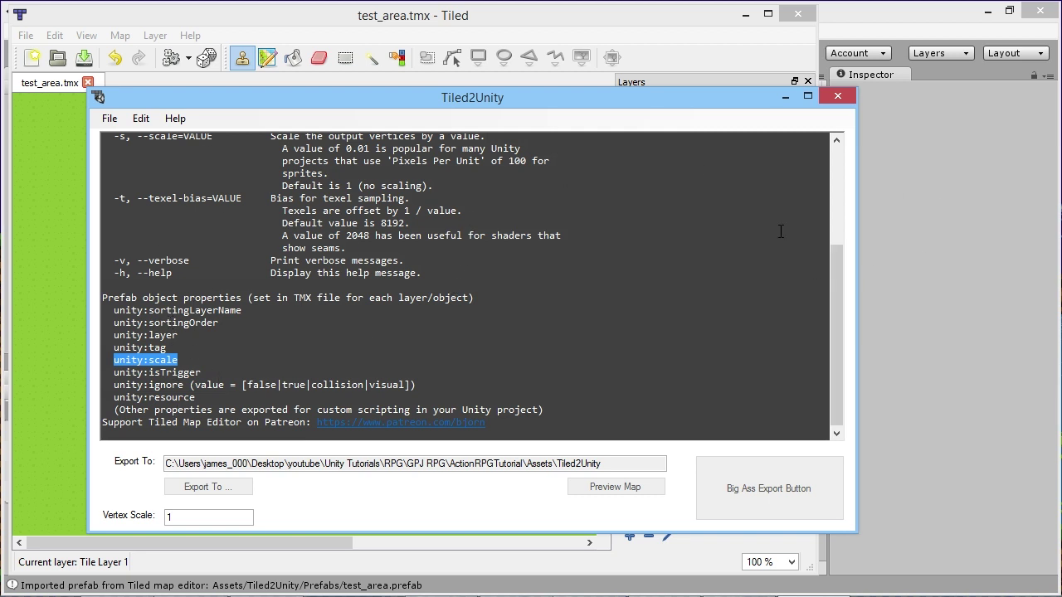
{"action": "left_click", "coordinate": [581, 41]}
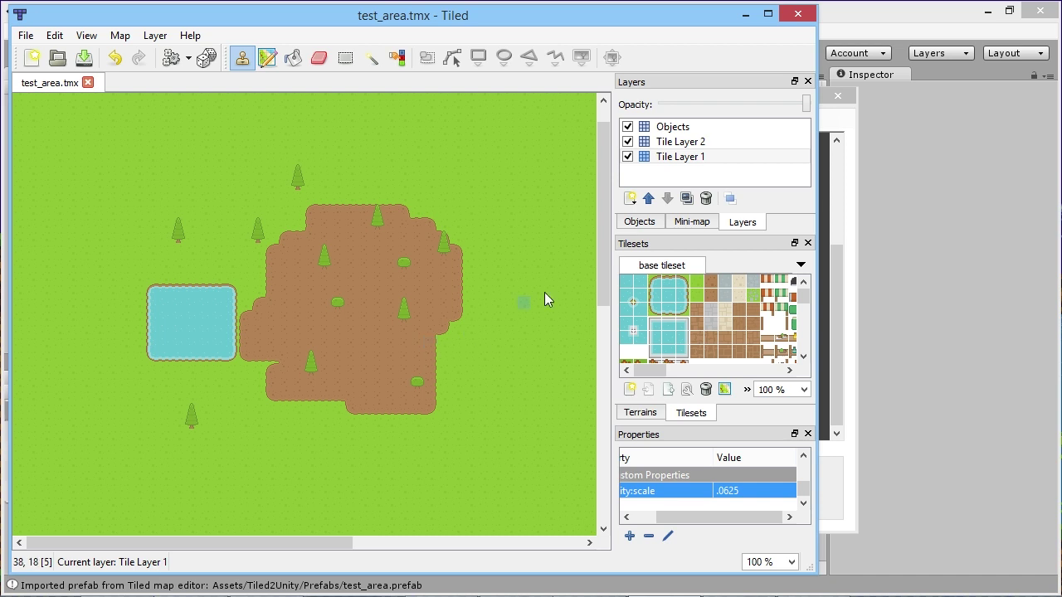
{"action": "left_click", "coordinate": [835, 292]}
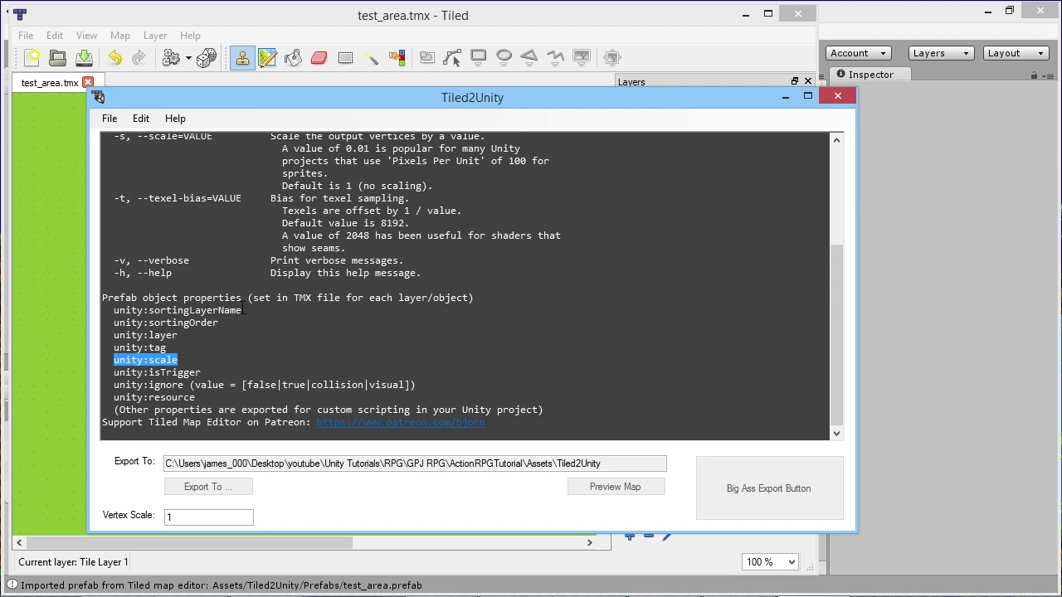
{"action": "left_click", "coordinate": [612, 29]}
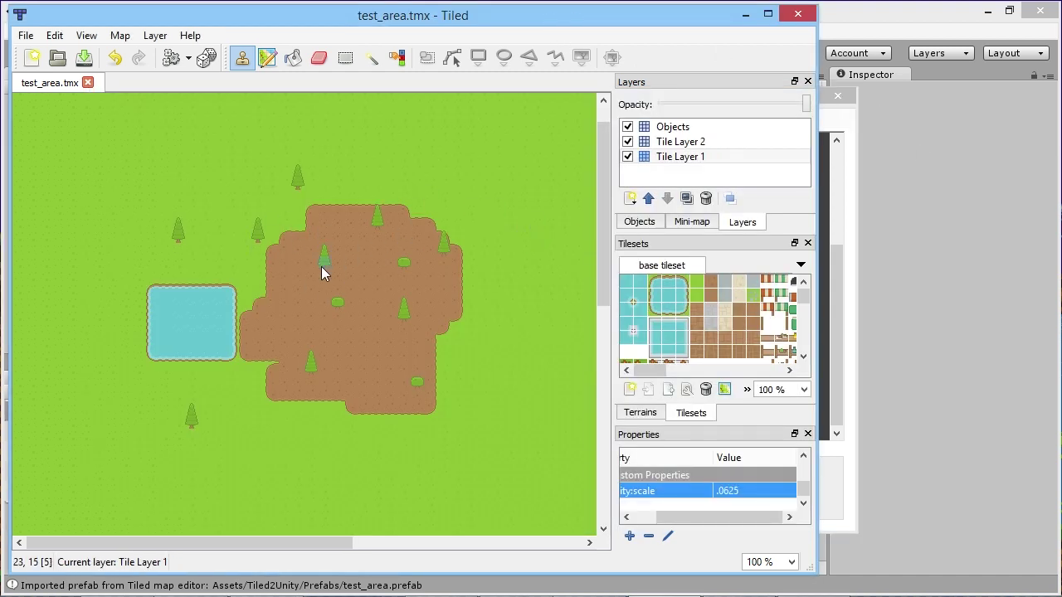
{"action": "left_click", "coordinate": [915, 201]}
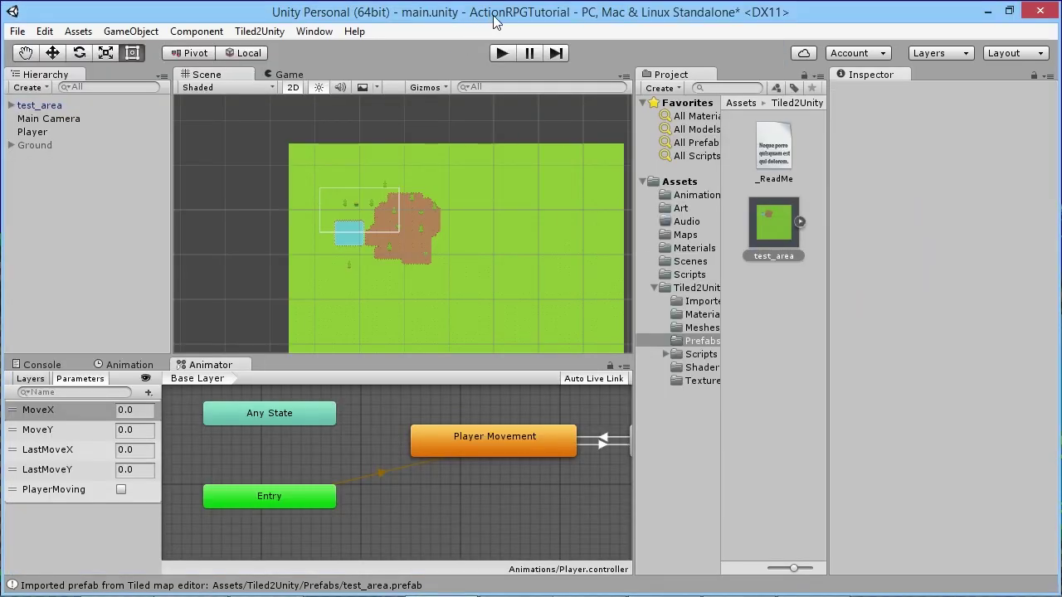
Start play mode and walk the player among the trees and dirt with the arrow keys
{"action": "left_click", "coordinate": [503, 53]}
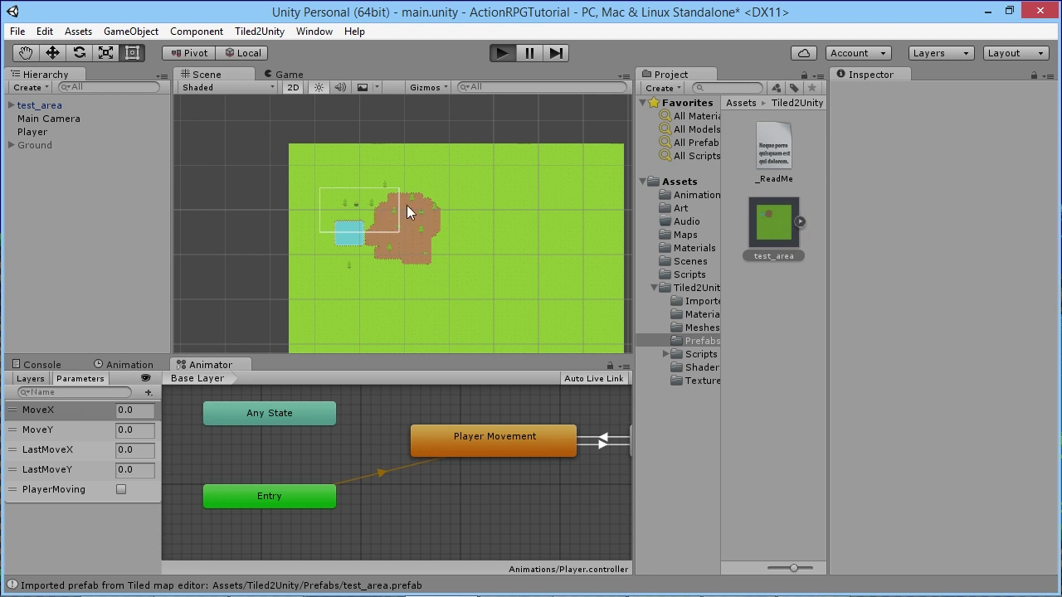
{"action": "key", "text": "Right"}
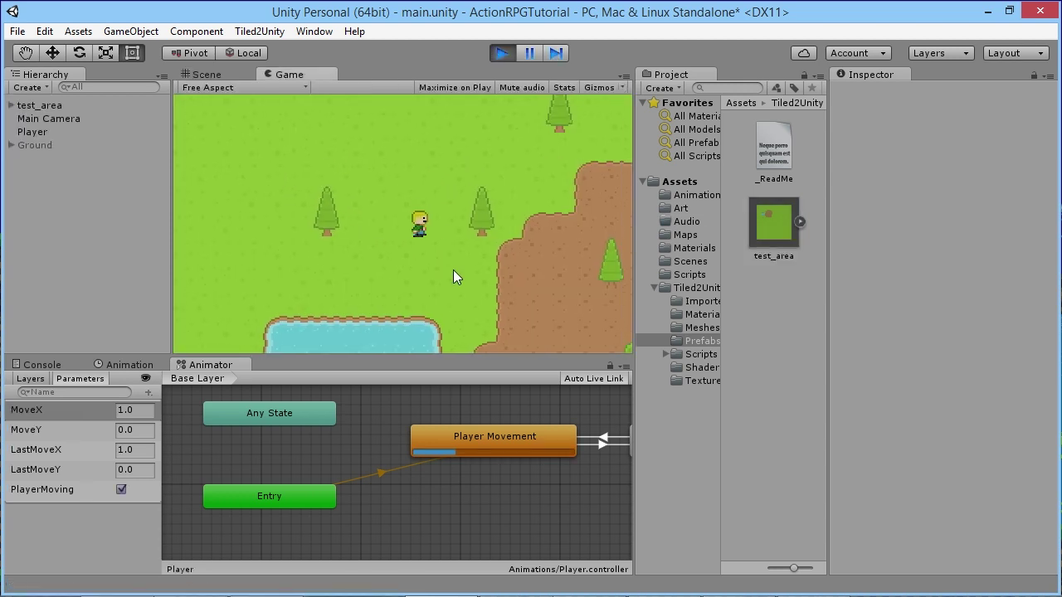
{"action": "key", "text": "Left"}
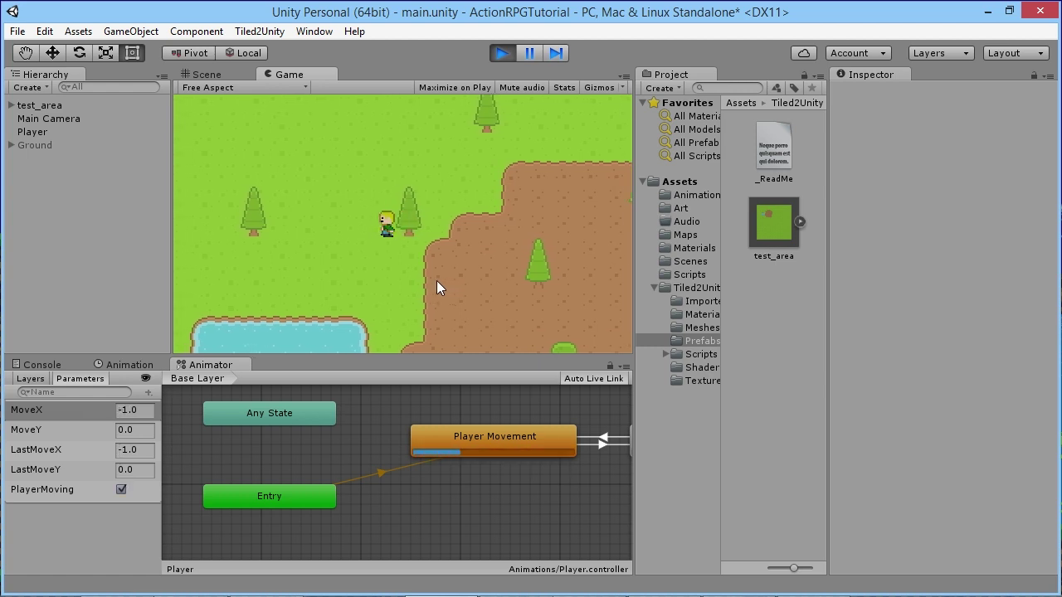
{"action": "key", "text": "Up"}
{"action": "key", "text": "Right"}
{"action": "key", "text": "Up"}
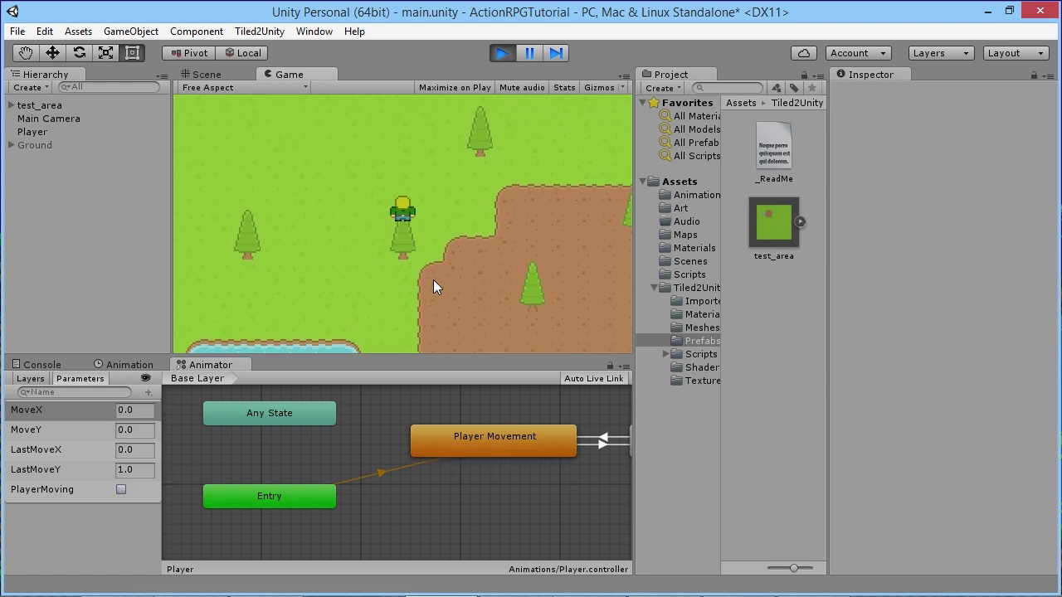
{"action": "key", "text": "Left"}
{"action": "key", "text": "Right"}
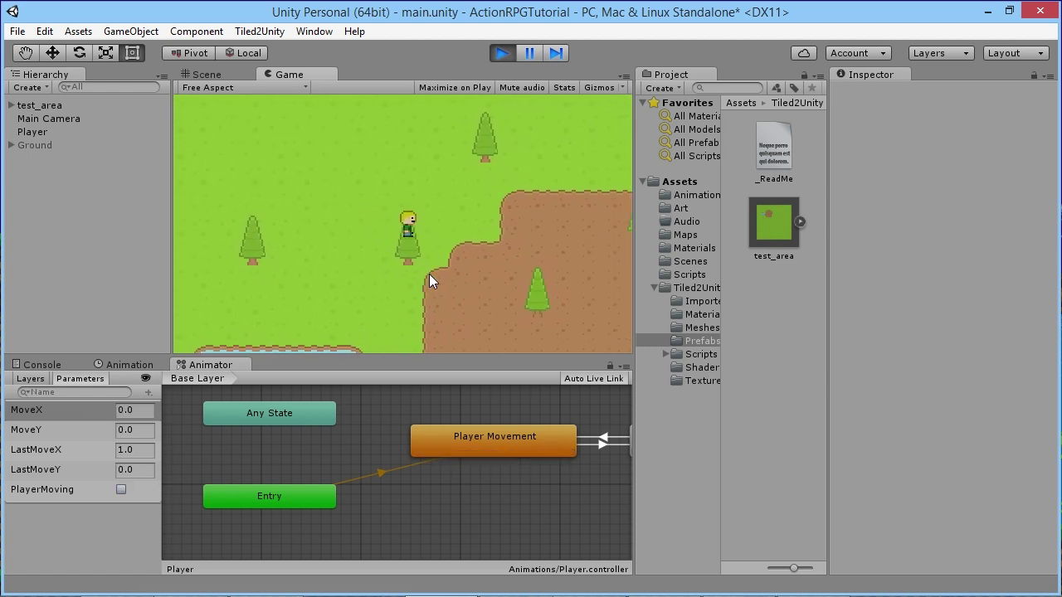
{"action": "key", "text": "Left"}
{"action": "key", "text": "Up"}
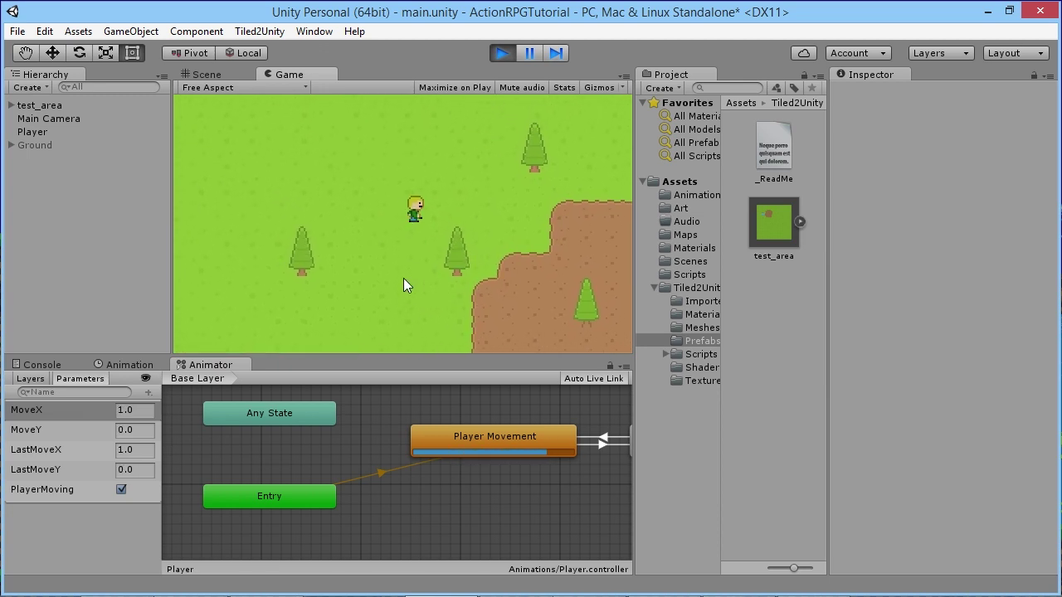
{"action": "key", "text": "Right"}
{"action": "key", "text": "Down"}
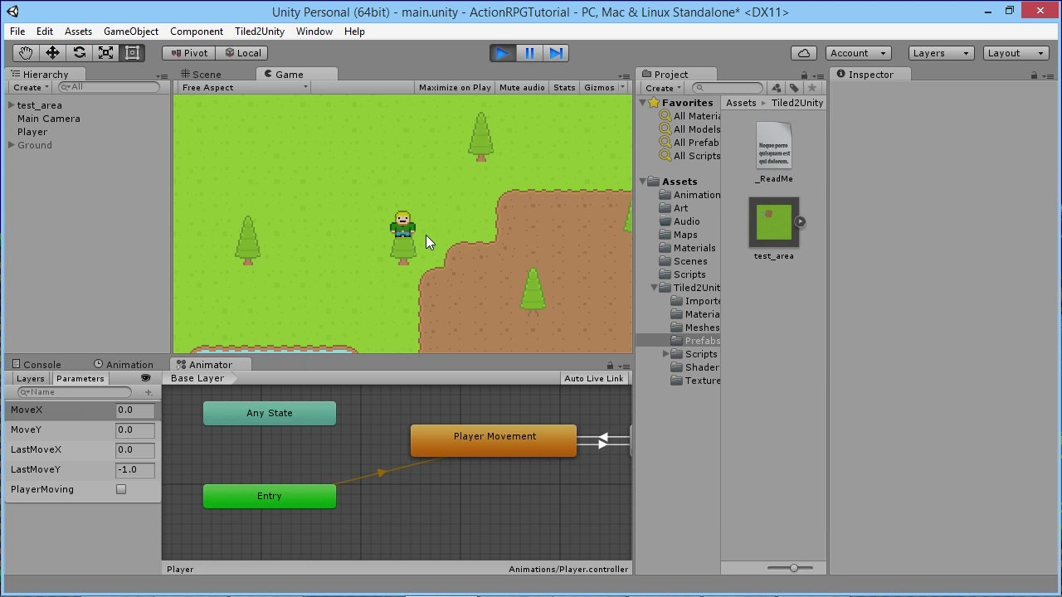
Stop the game and move the Player up-right beside the tree at X 2.6, Y 2.3
{"action": "left_click", "coordinate": [501, 54]}
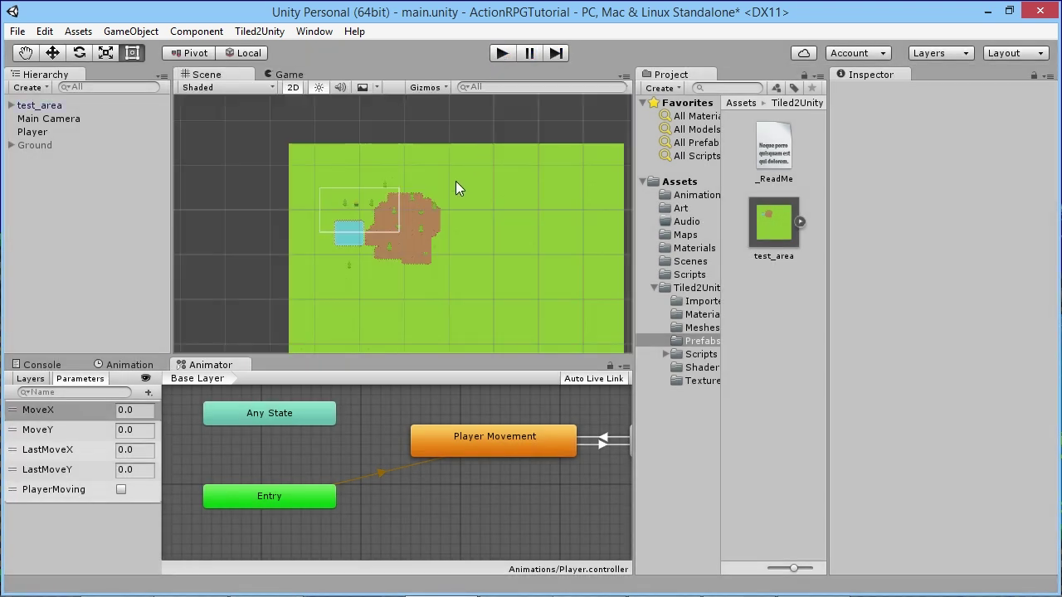
{"action": "scroll", "coordinate": [308, 197], "scroll_direction": "up", "scroll_amount": 5}
{"action": "middle_click_drag", "start_coordinate": [308, 197], "coordinate": [531, 284]}
{"action": "scroll", "coordinate": [404, 229], "scroll_direction": "up", "scroll_amount": 3}
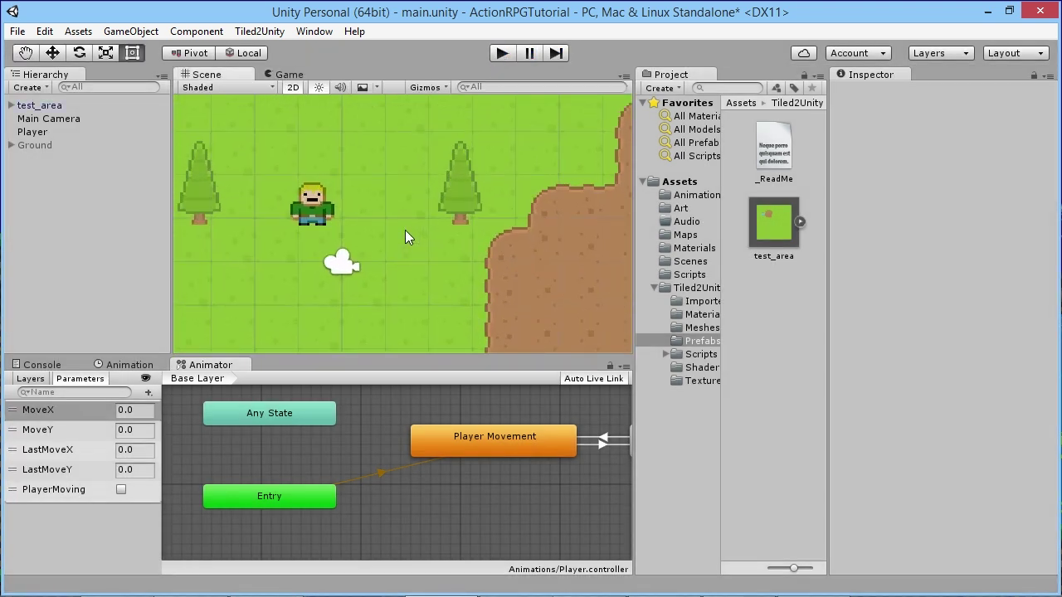
{"action": "scroll", "coordinate": [372, 231], "scroll_direction": "down", "scroll_amount": 2}
{"action": "left_click", "coordinate": [59, 134]}
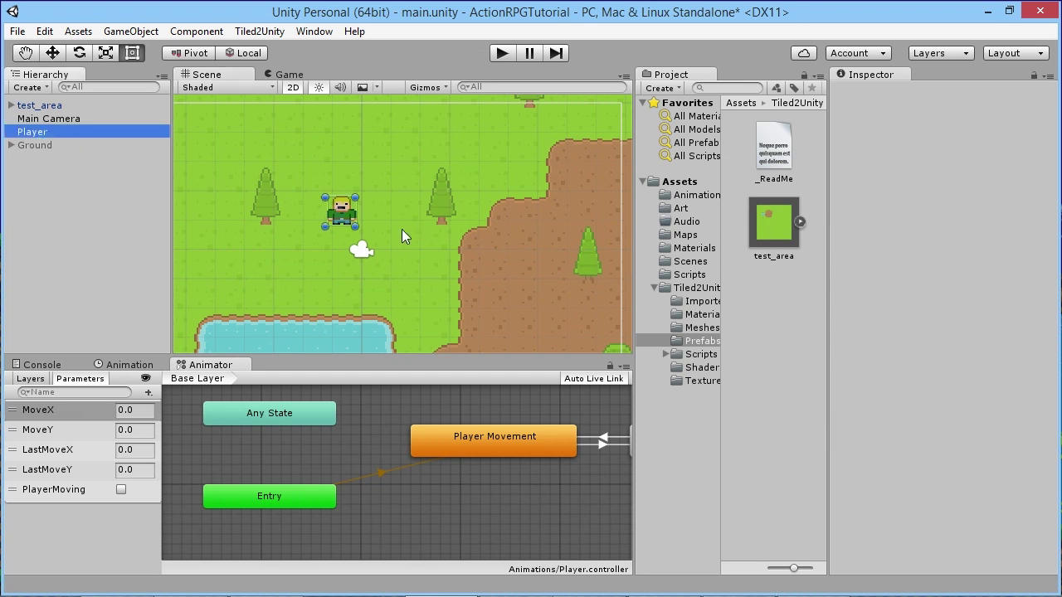
{"action": "left_click", "coordinate": [52, 53]}
{"action": "left_click_drag", "start_coordinate": [346, 210], "coordinate": [442, 182]}
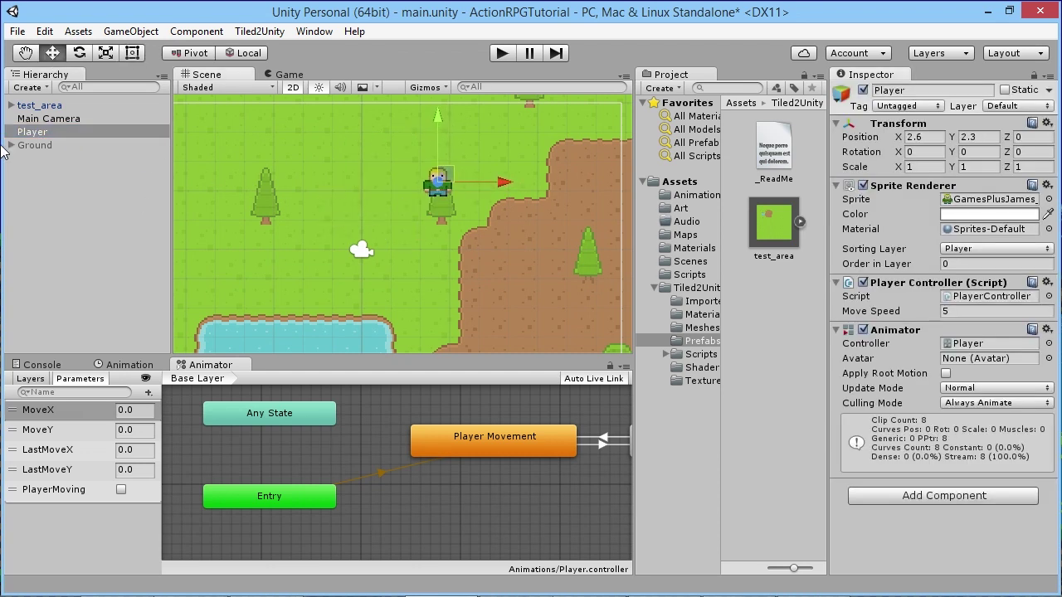
Reselect the Player and choose Add Sorting Layer from its Sorting Layer dropdown
{"action": "left_click", "coordinate": [45, 105]}
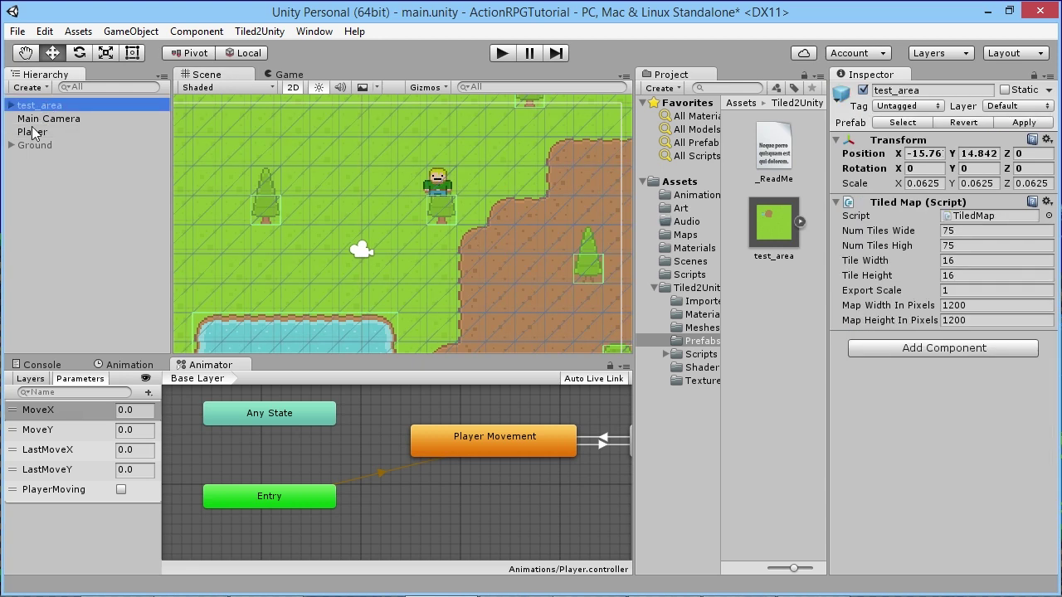
{"action": "left_click", "coordinate": [34, 131]}
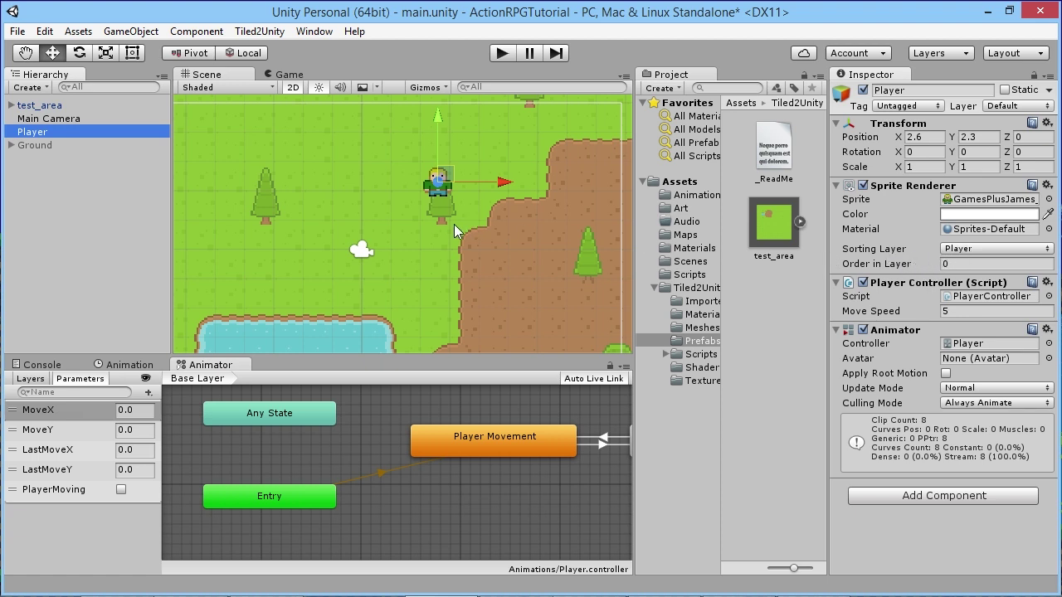
{"action": "left_click", "coordinate": [972, 249]}
{"action": "left_click", "coordinate": [962, 327]}
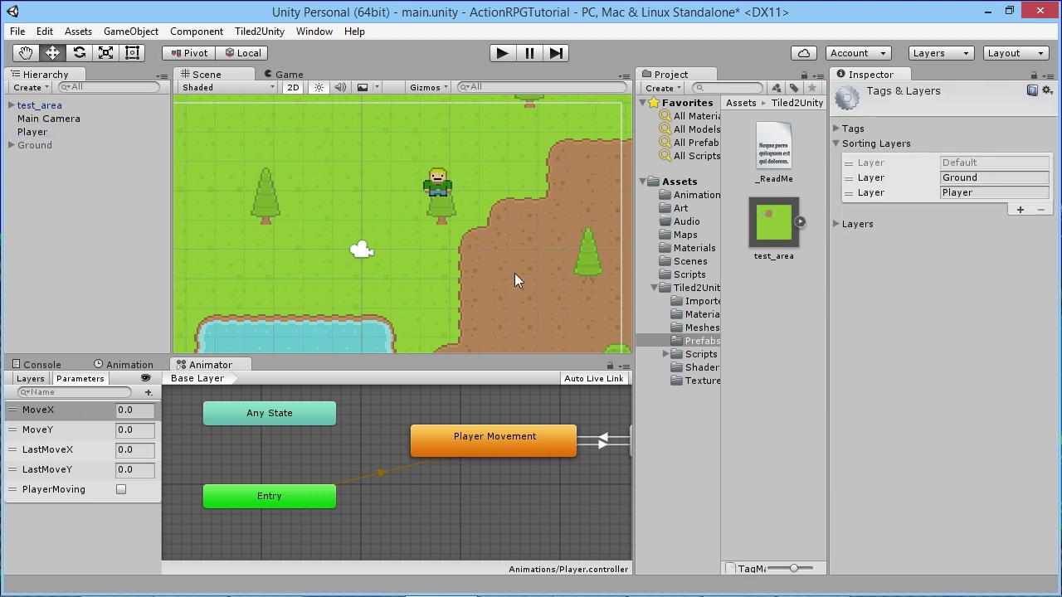
Add a WorldObjects sorting layer, then select and expand test_area in the Hierarchy
{"action": "left_click", "coordinate": [1019, 209]}
{"action": "left_click", "coordinate": [1000, 208]}
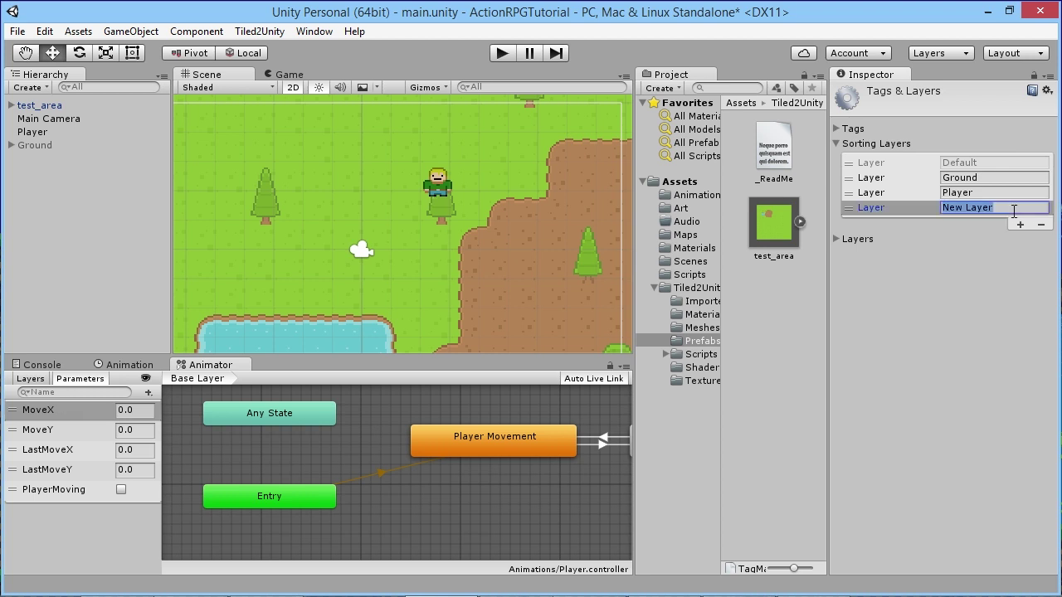
{"action": "type", "text": "WorldObjects"}
{"action": "key", "text": "Return"}
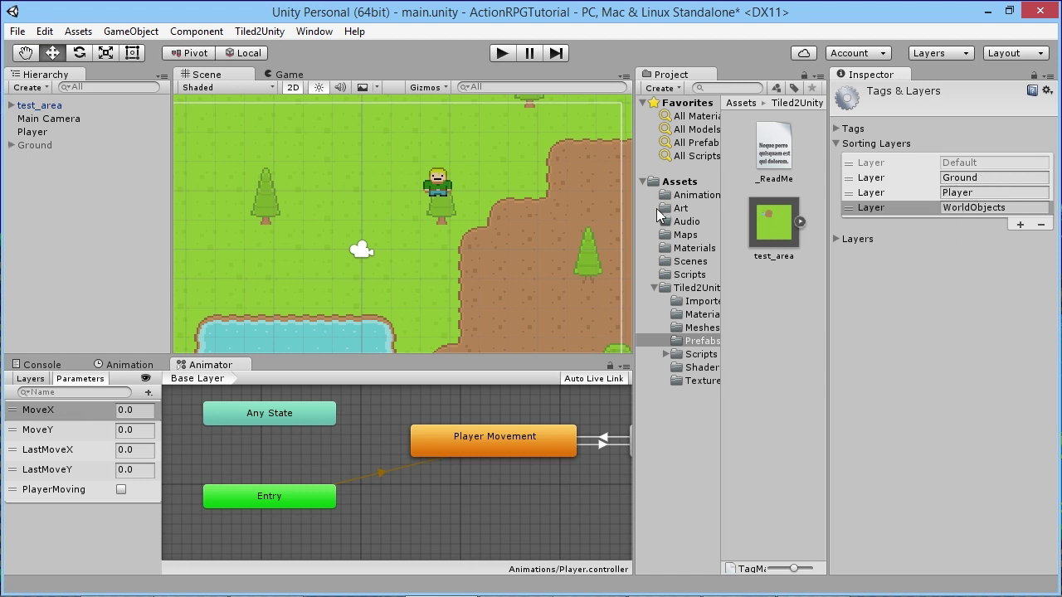
{"action": "left_click", "coordinate": [25, 105]}
{"action": "left_click", "coordinate": [11, 105]}
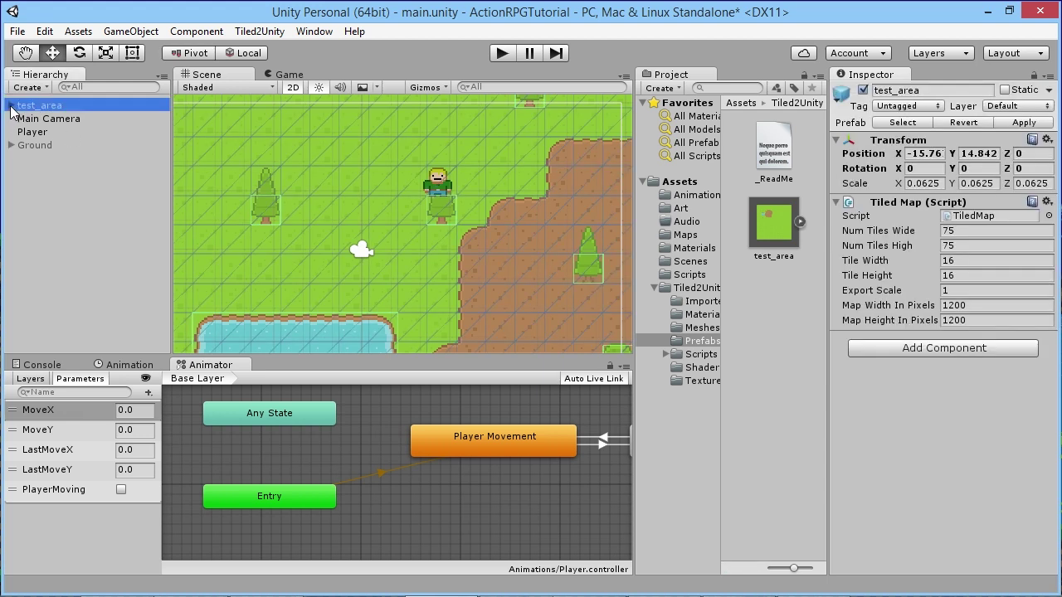
Set mesh_[02]_[00] under Objects_02 to the WorldObjects sorting layer and start the game
{"action": "left_click", "coordinate": [53, 145]}
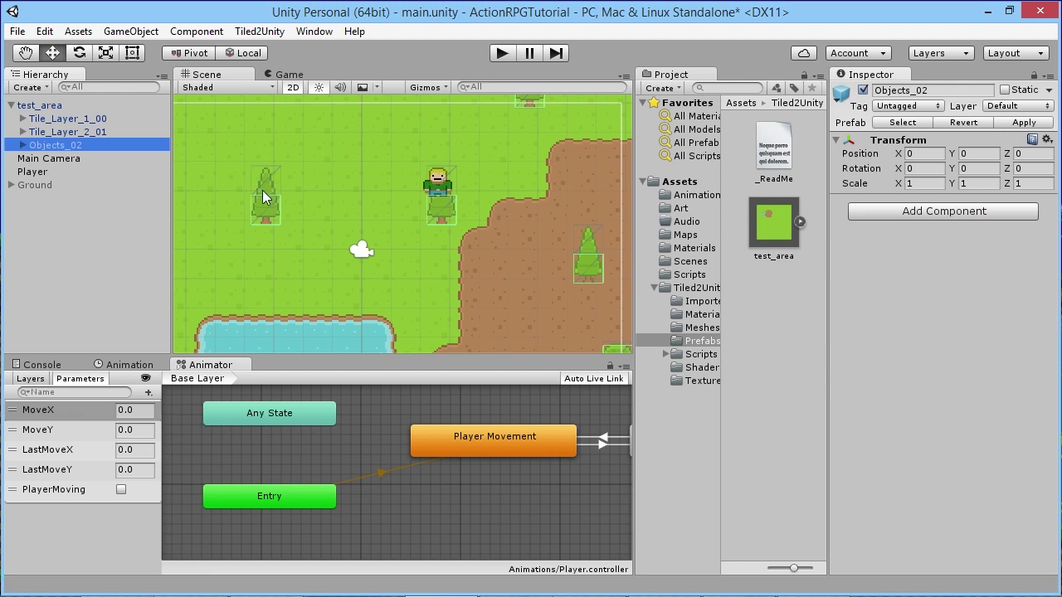
{"action": "left_click", "coordinate": [663, 584]}
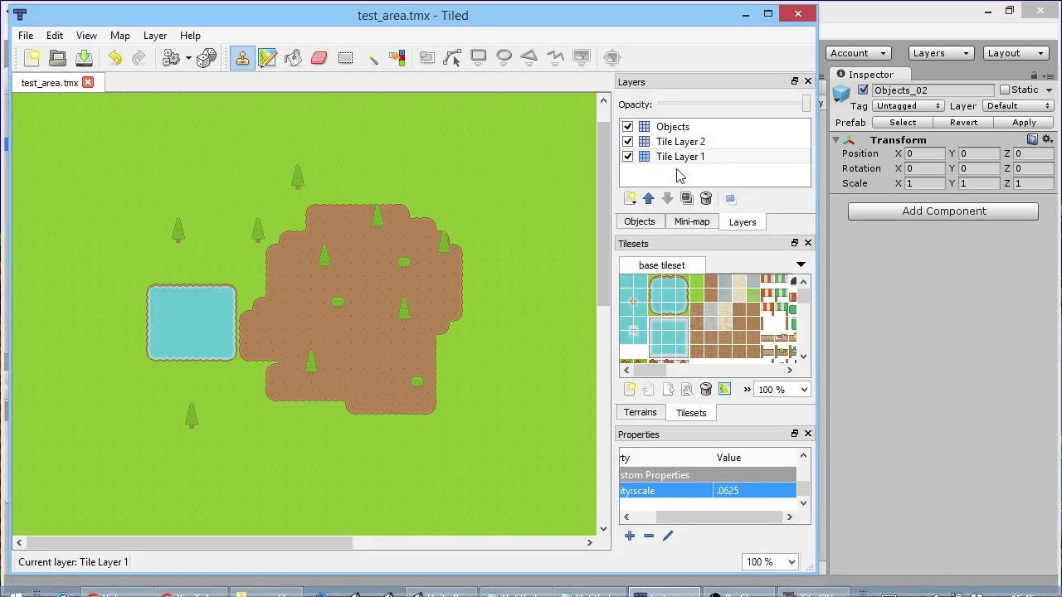
{"action": "left_click", "coordinate": [908, 27]}
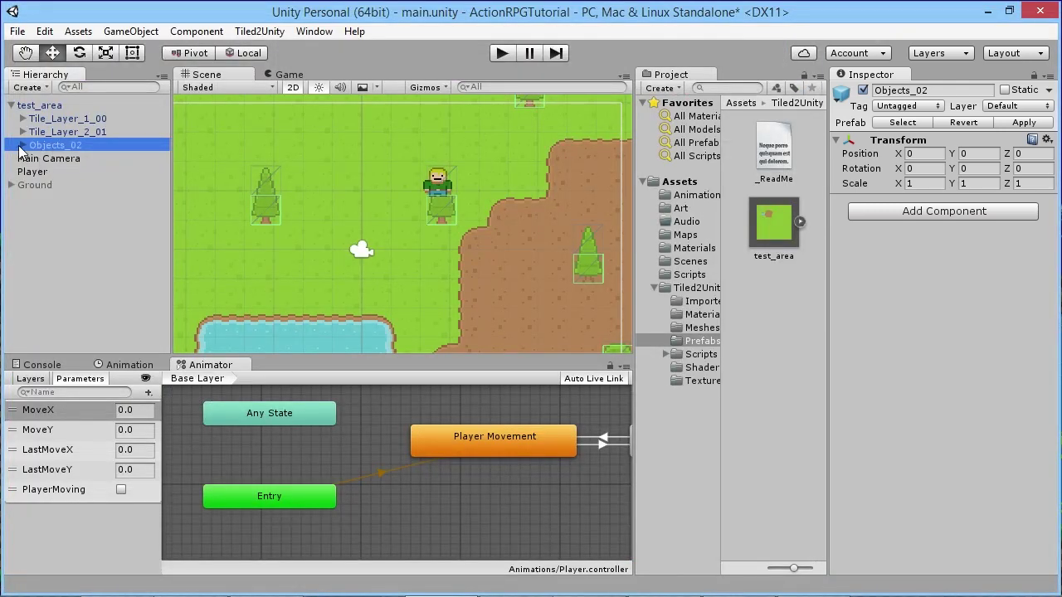
{"action": "left_click", "coordinate": [23, 145]}
{"action": "left_click", "coordinate": [68, 160]}
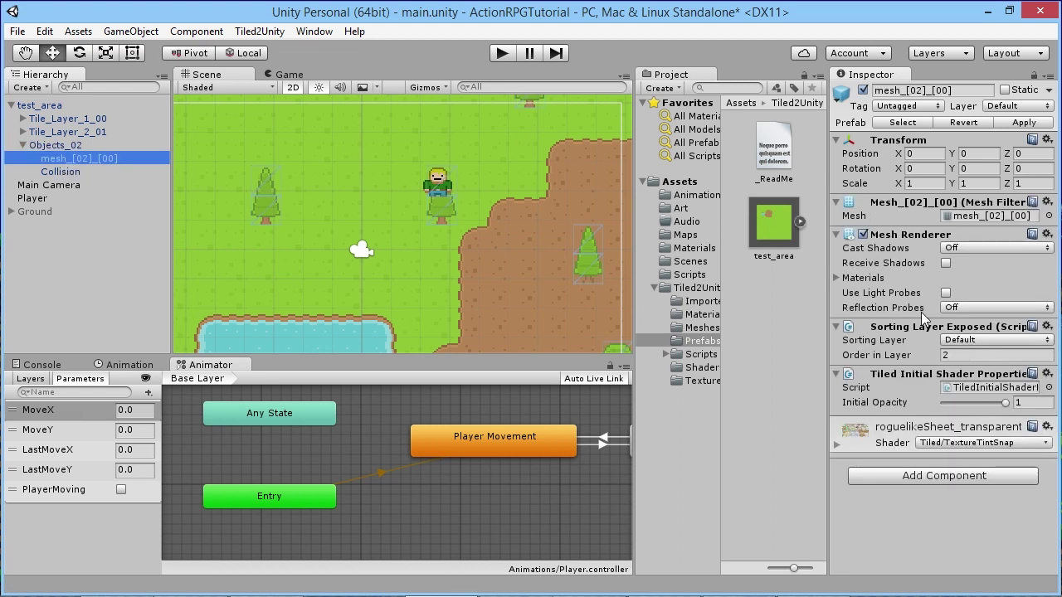
{"action": "left_click", "coordinate": [981, 338]}
{"action": "left_click", "coordinate": [982, 413]}
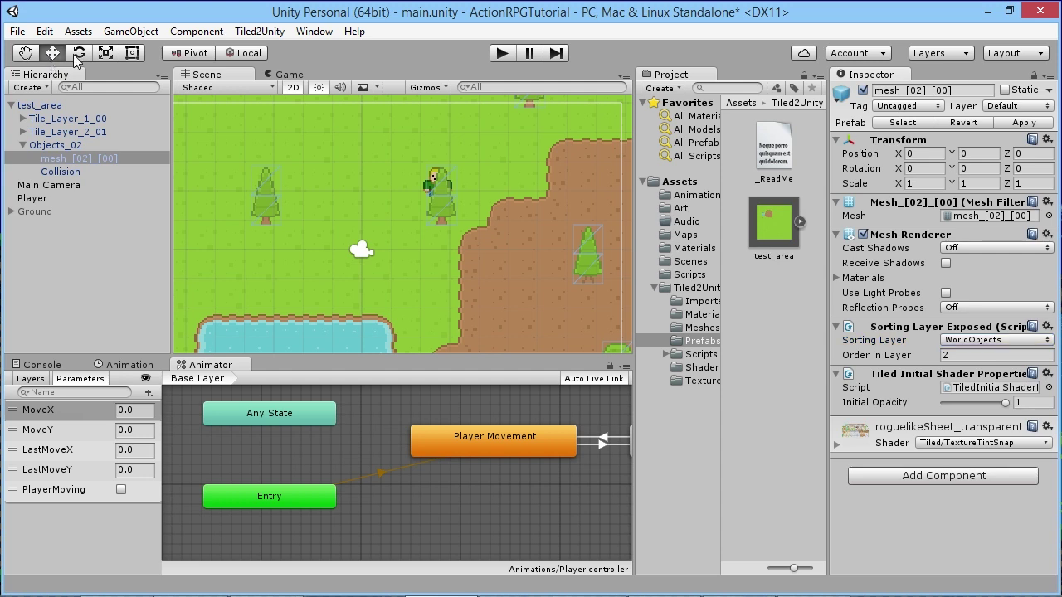
{"action": "left_click", "coordinate": [506, 53]}
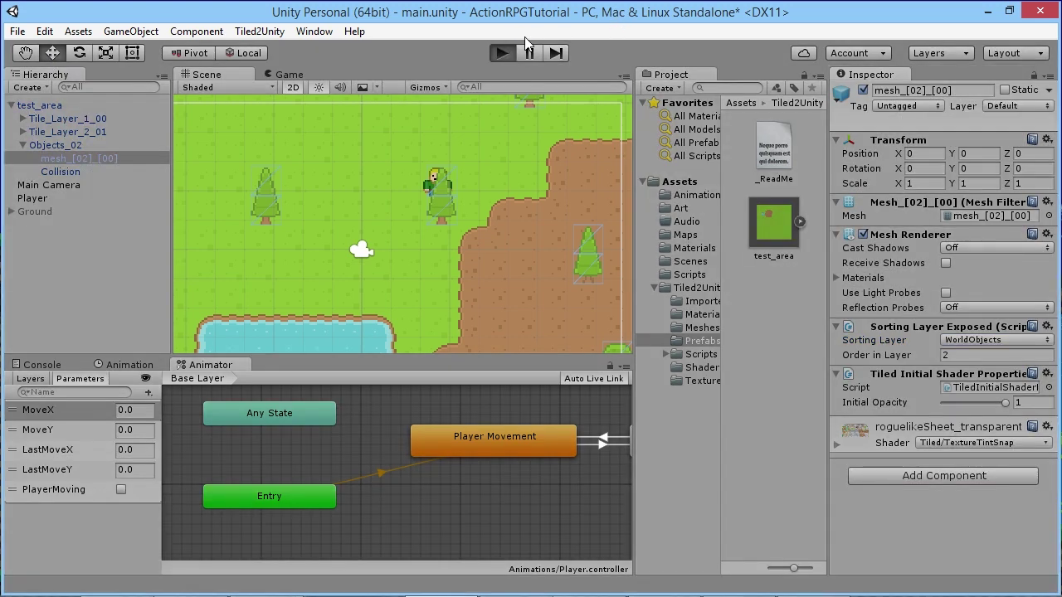
Walk the player left, right and up past the tree, then stop the game
{"action": "key", "text": "Left"}
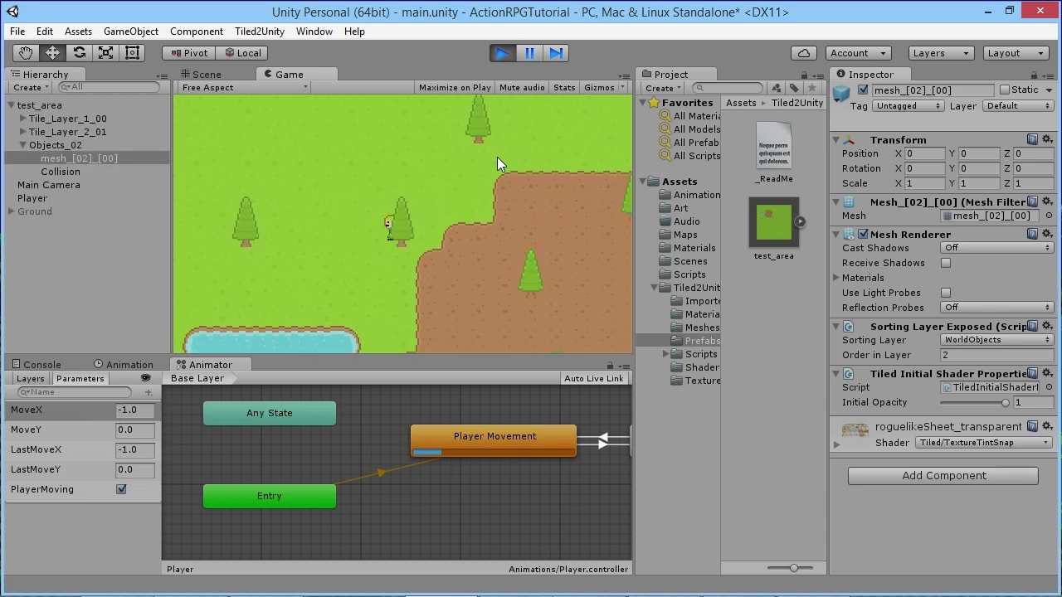
{"action": "key", "text": "Left"}
{"action": "key", "text": "Right"}
{"action": "key", "text": "Up"}
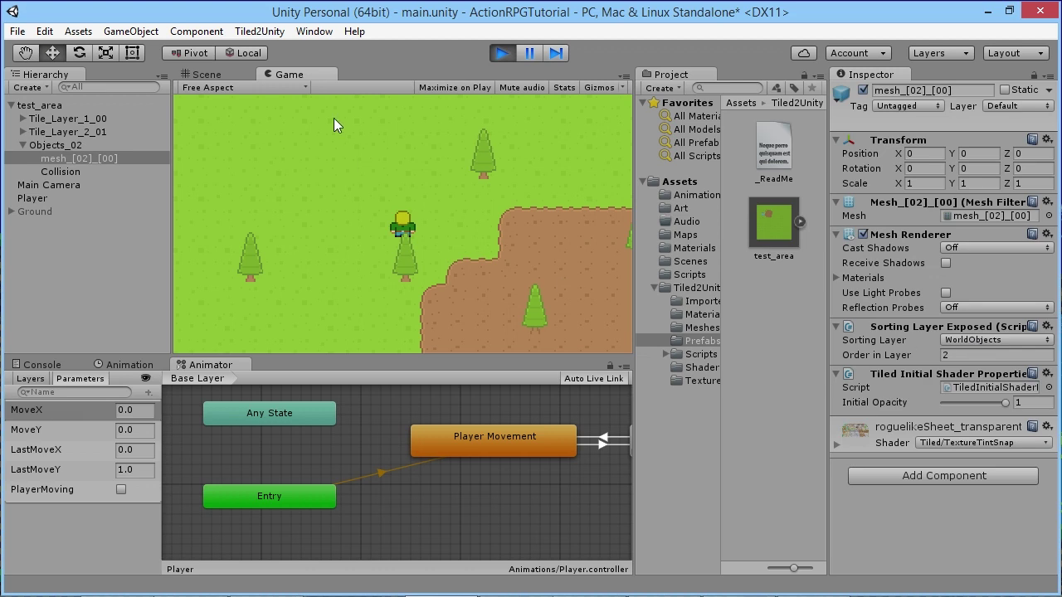
{"action": "left_click", "coordinate": [501, 53]}
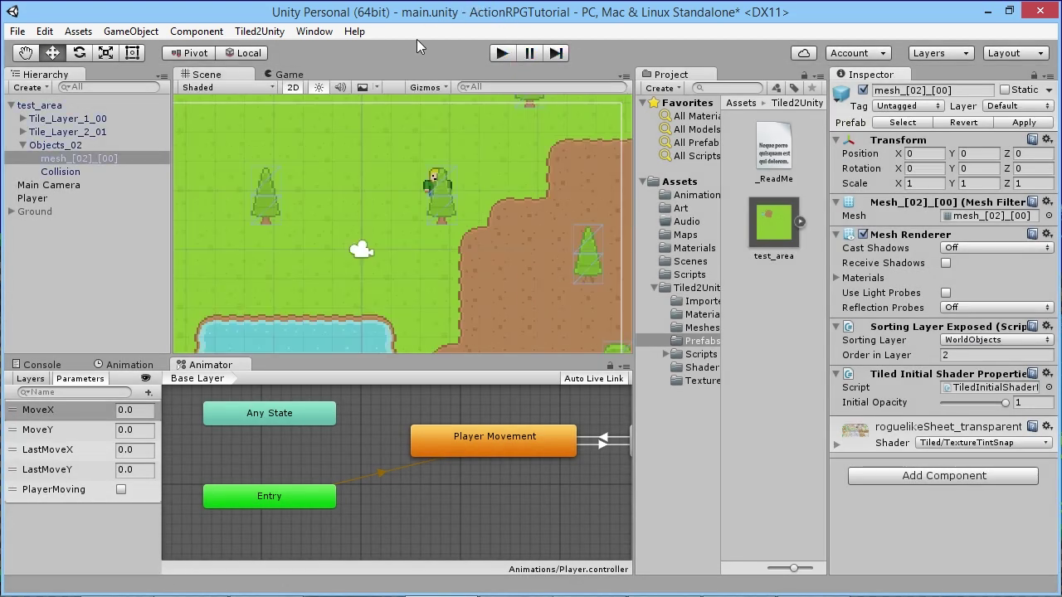
Return the mesh to the Default sorting layer and move the Player to X 0.07, Y 1.67
{"action": "left_click", "coordinate": [991, 339]}
{"action": "left_click", "coordinate": [995, 356]}
{"action": "left_click", "coordinate": [52, 52]}
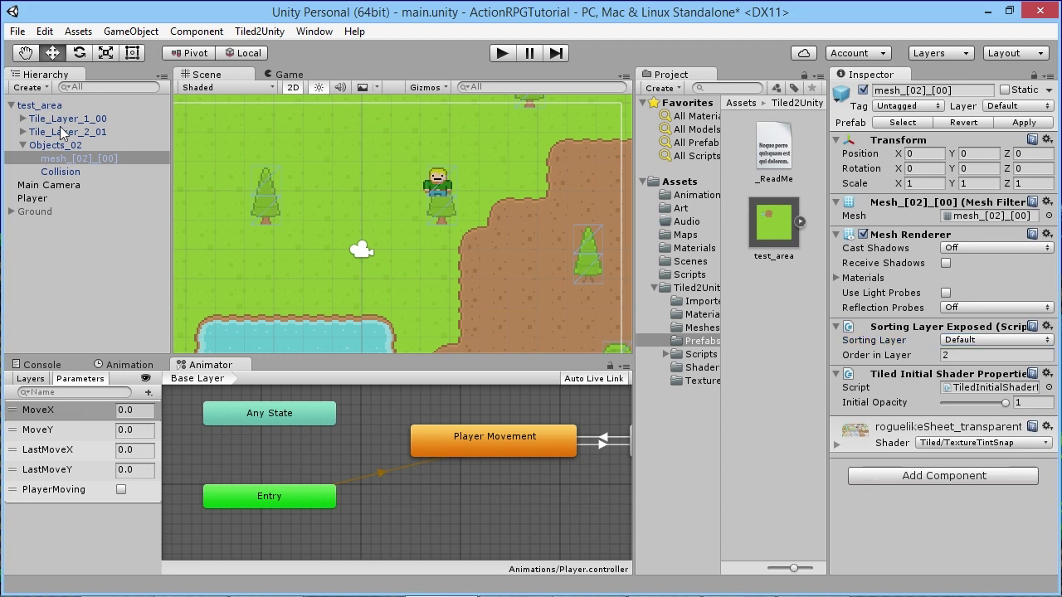
{"action": "left_click", "coordinate": [32, 199]}
{"action": "left_click_drag", "start_coordinate": [437, 186], "coordinate": [364, 200]}
Check Tiled and Tiled2Unity's prefab property help, then return to Unity
{"action": "left_click", "coordinate": [669, 585]}
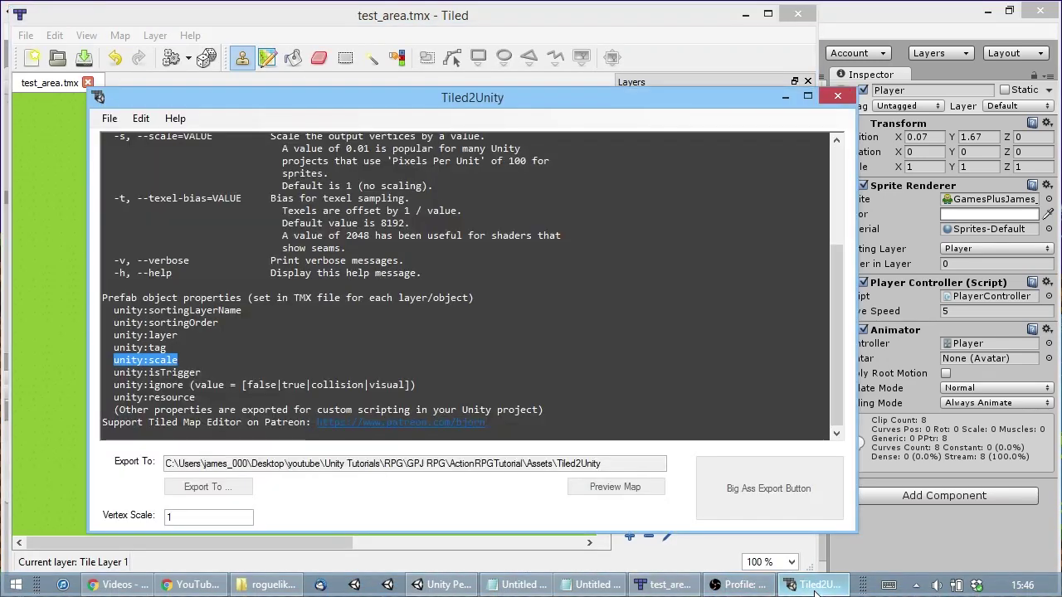
{"action": "left_click", "coordinate": [817, 584]}
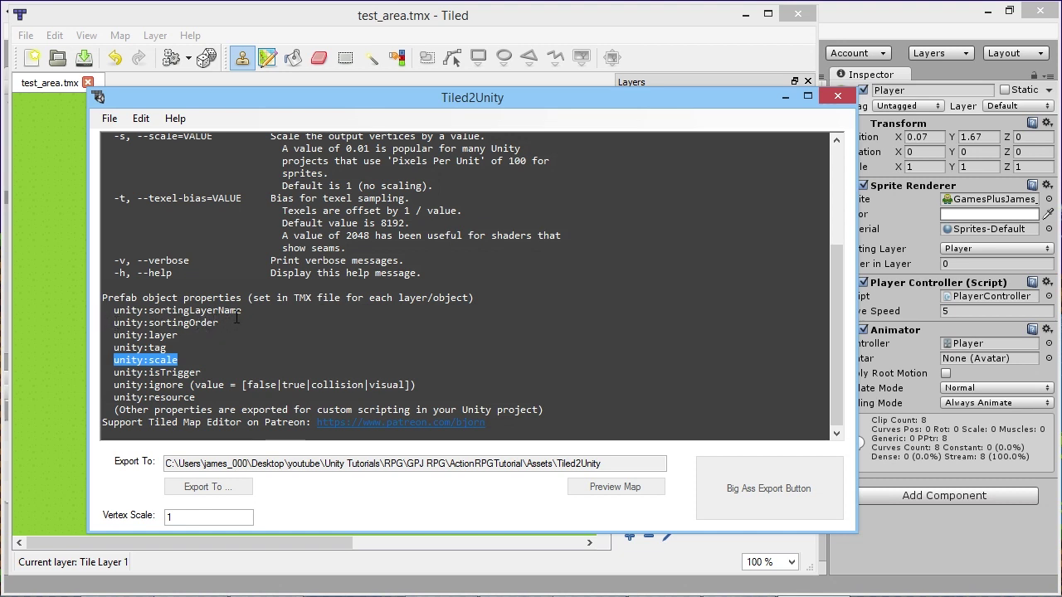
{"action": "left_click", "coordinate": [891, 26]}
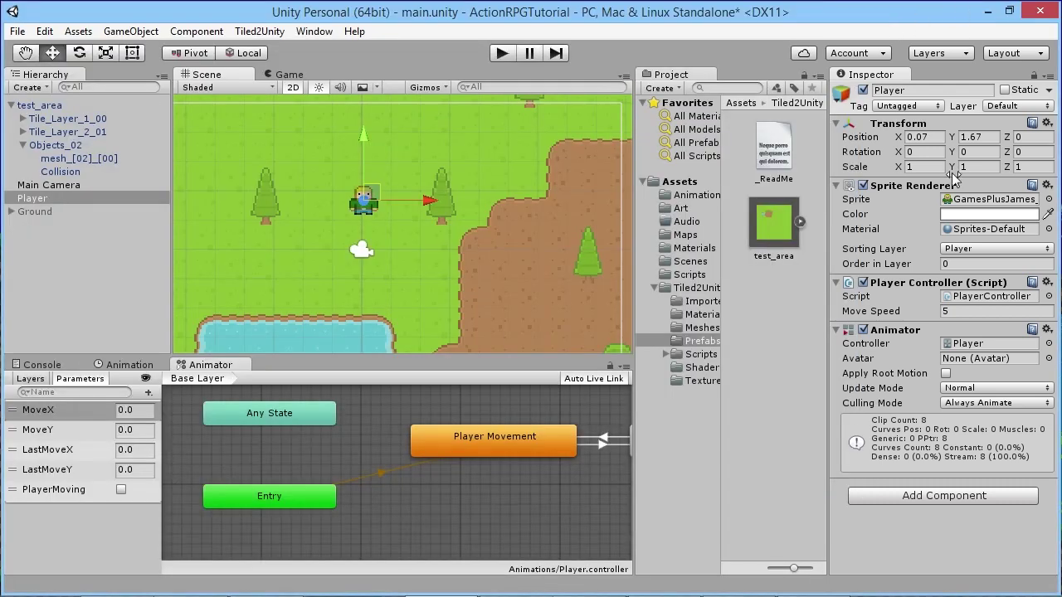
Keep the Player sprite on the Player sorting layer and set Order in Layer to 1
{"action": "left_click", "coordinate": [973, 248]}
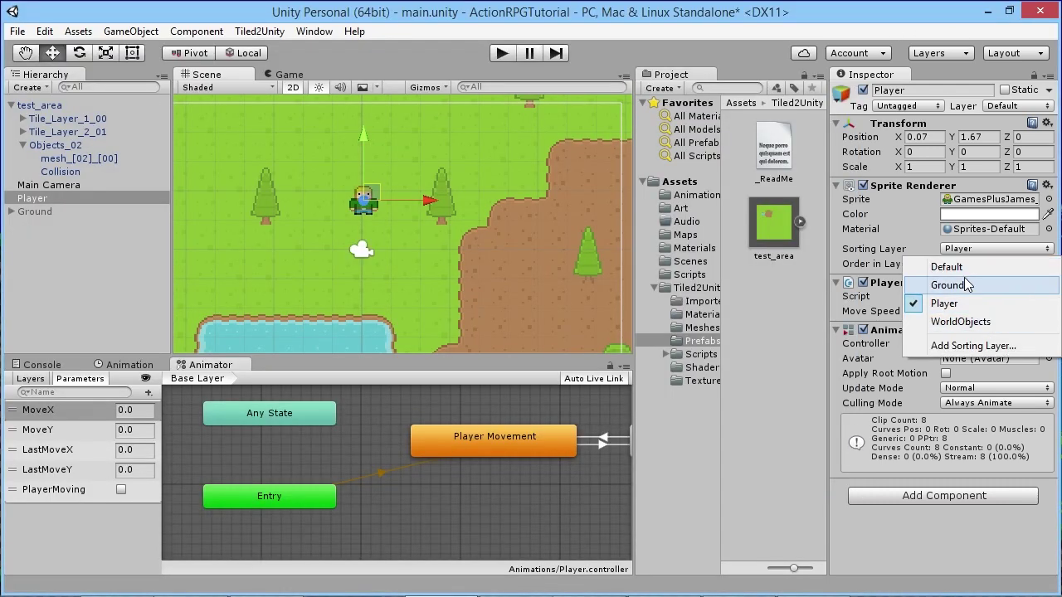
{"action": "left_click", "coordinate": [887, 264]}
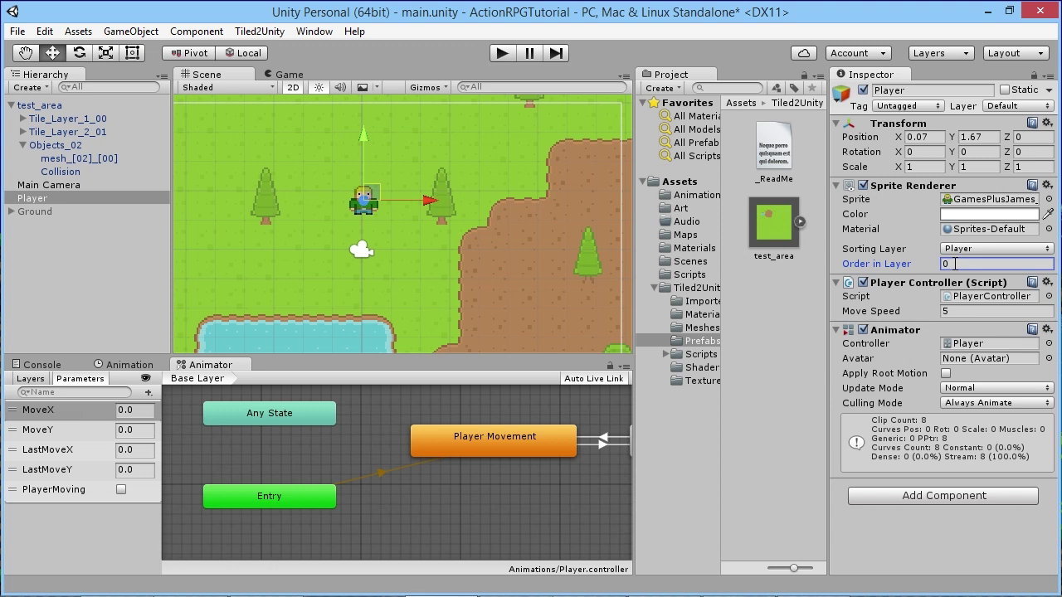
{"action": "type", "text": "1"}
Clear the marked unity:scale text in the Tiled2Unity help and check Unity's sorting layer names
{"action": "mouse_move", "coordinate": [745, 586]}
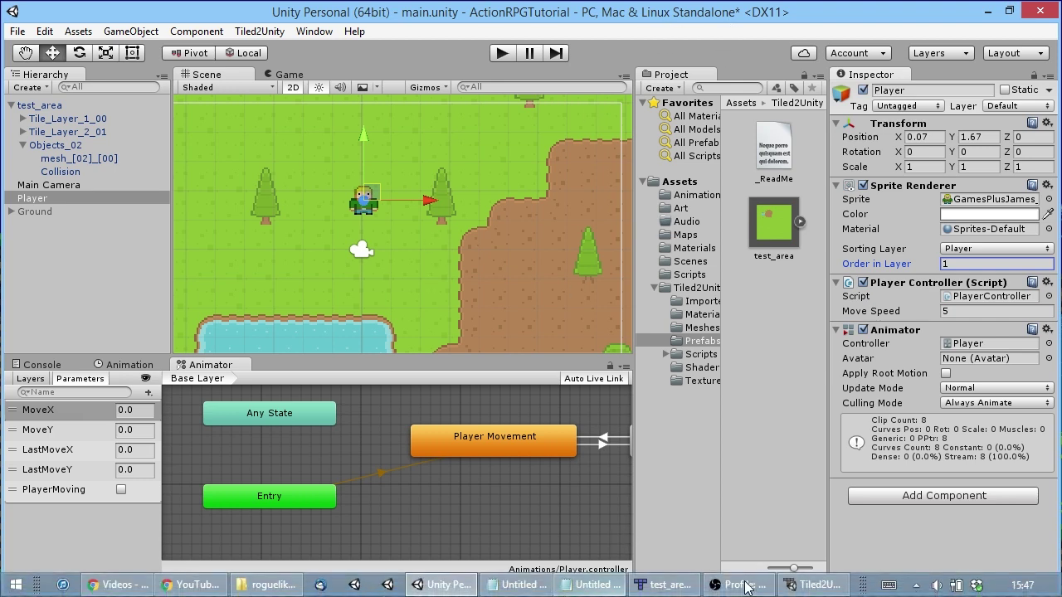
{"action": "left_click", "coordinate": [661, 584]}
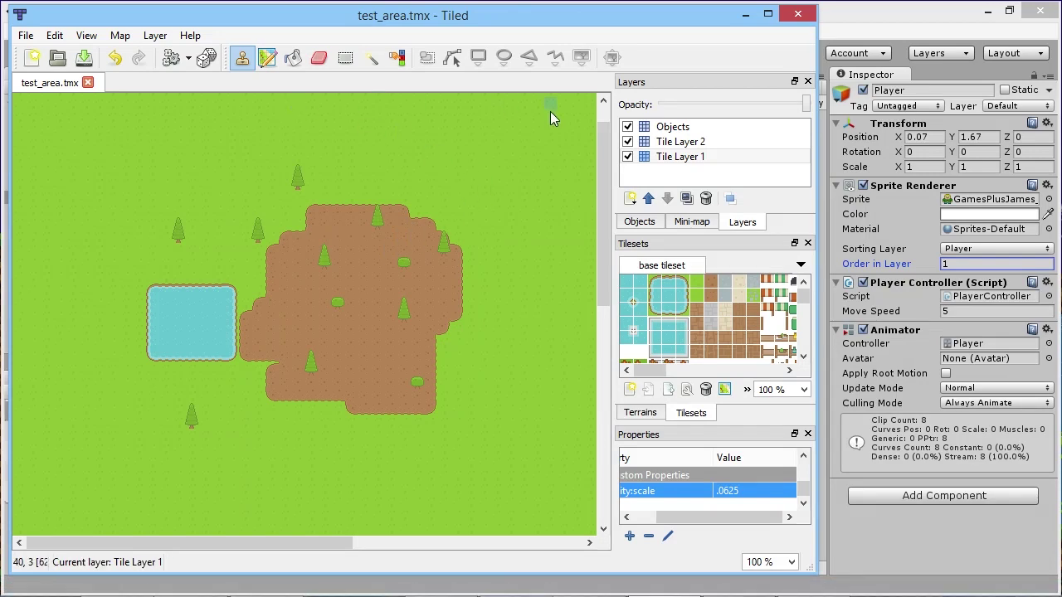
{"action": "left_click", "coordinate": [789, 590]}
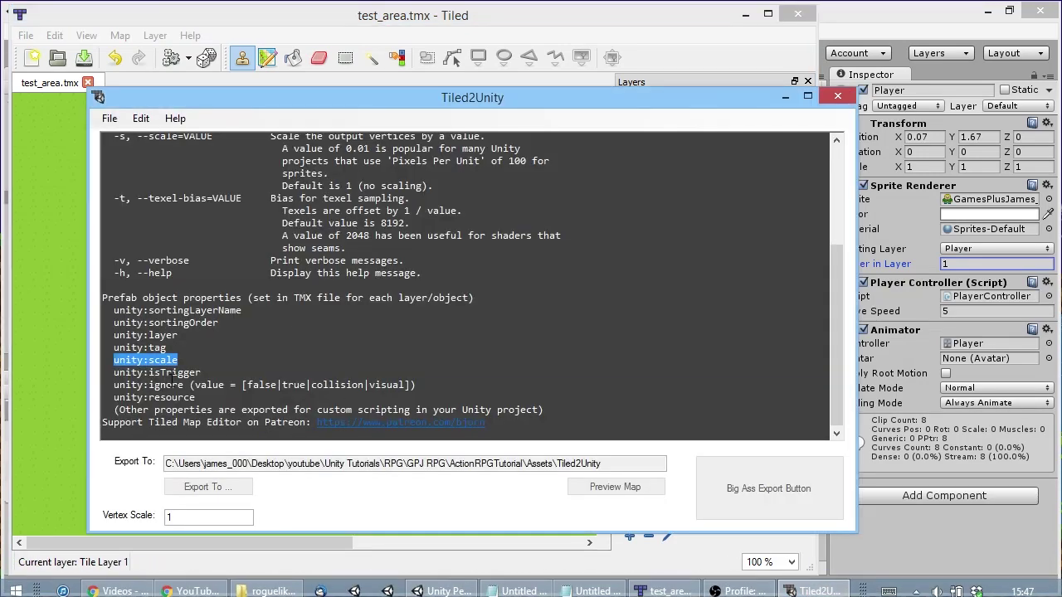
{"action": "left_click", "coordinate": [214, 322]}
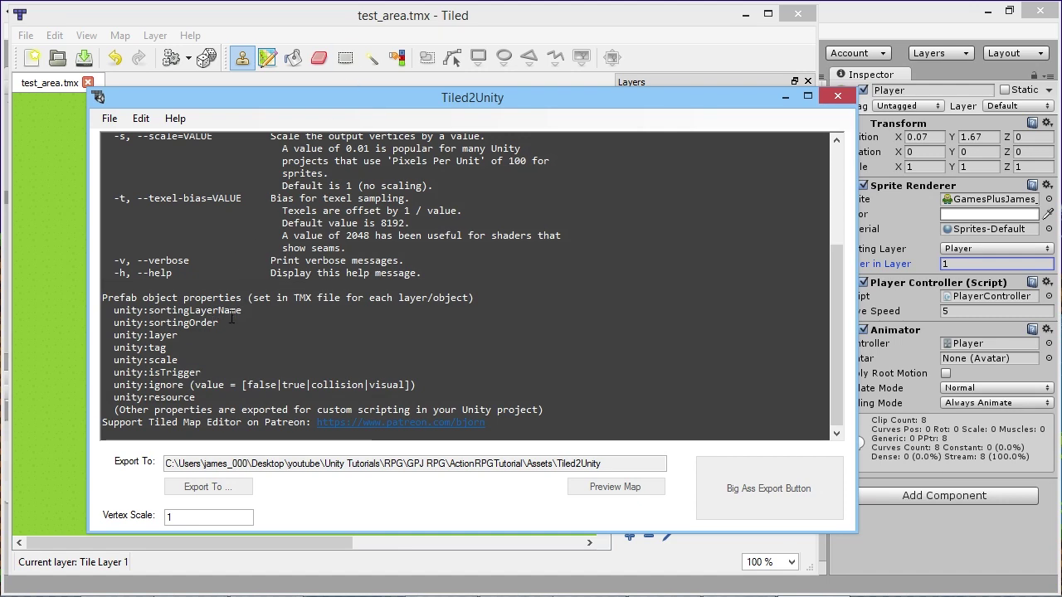
{"action": "left_click", "coordinate": [915, 18]}
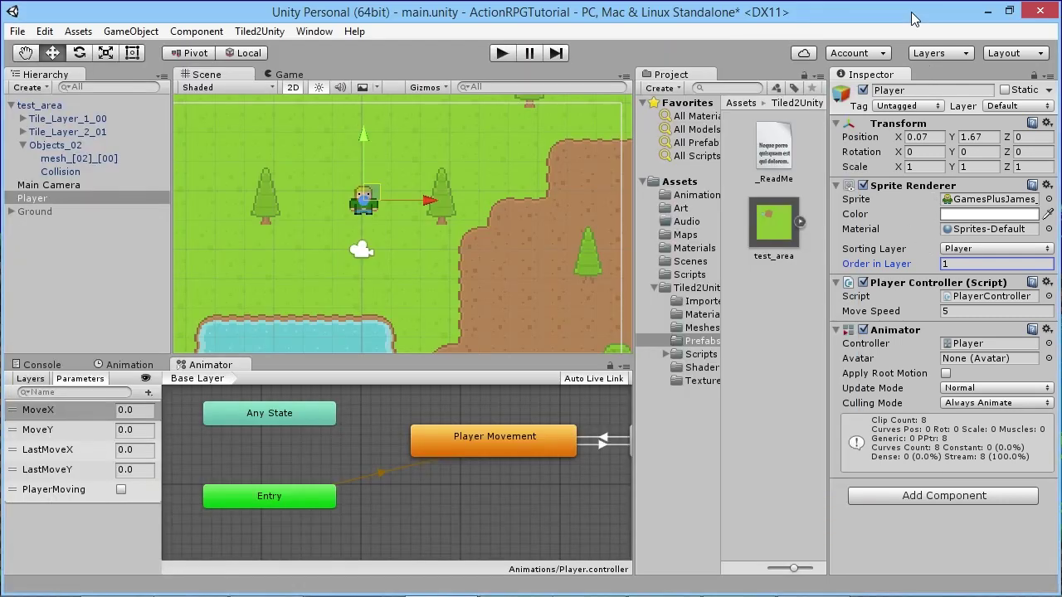
{"action": "left_click", "coordinate": [980, 249]}
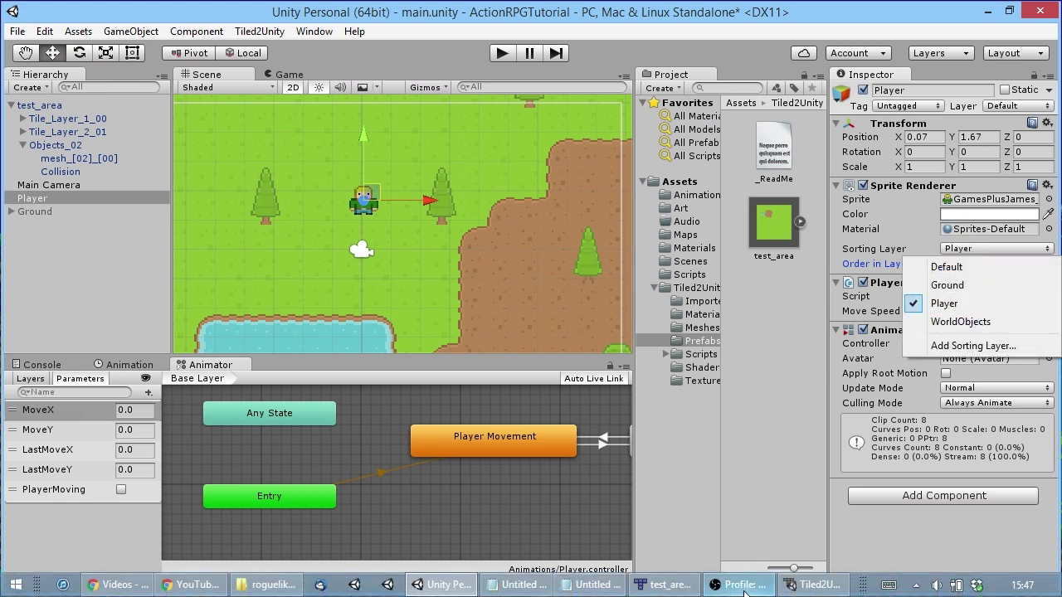
{"action": "left_click", "coordinate": [661, 585]}
Select the Objects layer, toggle its trees' visibility, and scroll its properties to Custom Properties
{"action": "left_click", "coordinate": [673, 127]}
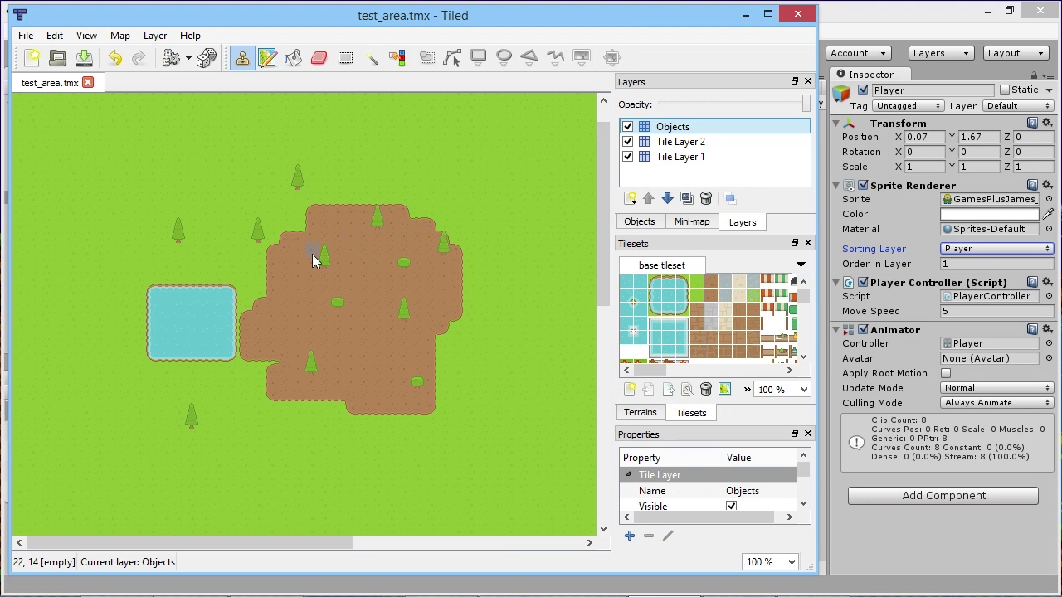
{"action": "left_click", "coordinate": [628, 127]}
{"action": "left_click", "coordinate": [628, 127]}
{"action": "left_click", "coordinate": [628, 127]}
{"action": "left_click", "coordinate": [627, 127]}
{"action": "left_click", "coordinate": [628, 127]}
{"action": "left_click", "coordinate": [628, 127]}
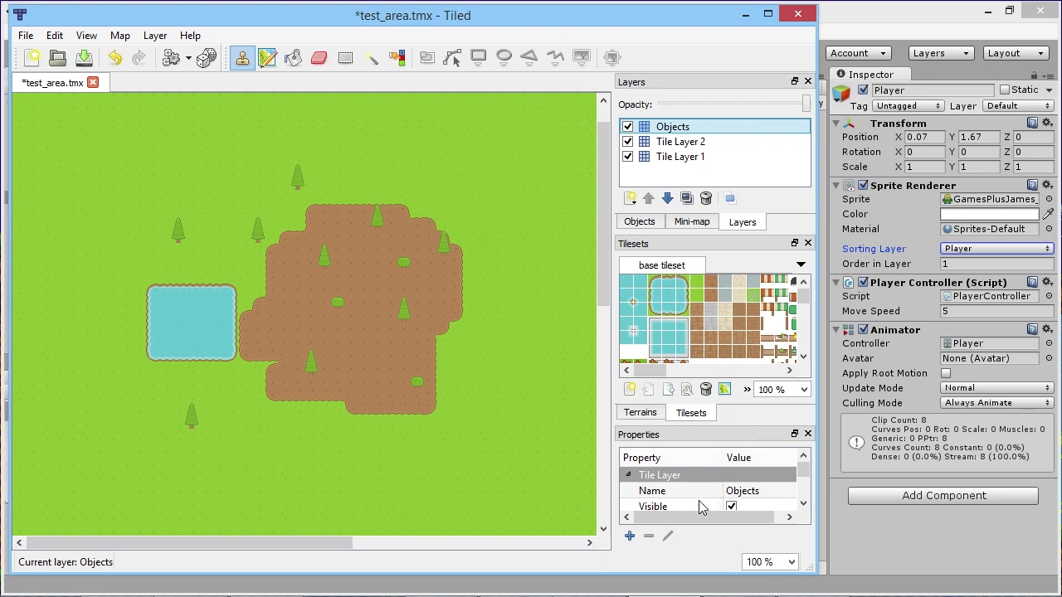
{"action": "scroll", "coordinate": [779, 477], "scroll_direction": "down", "scroll_amount": 2}
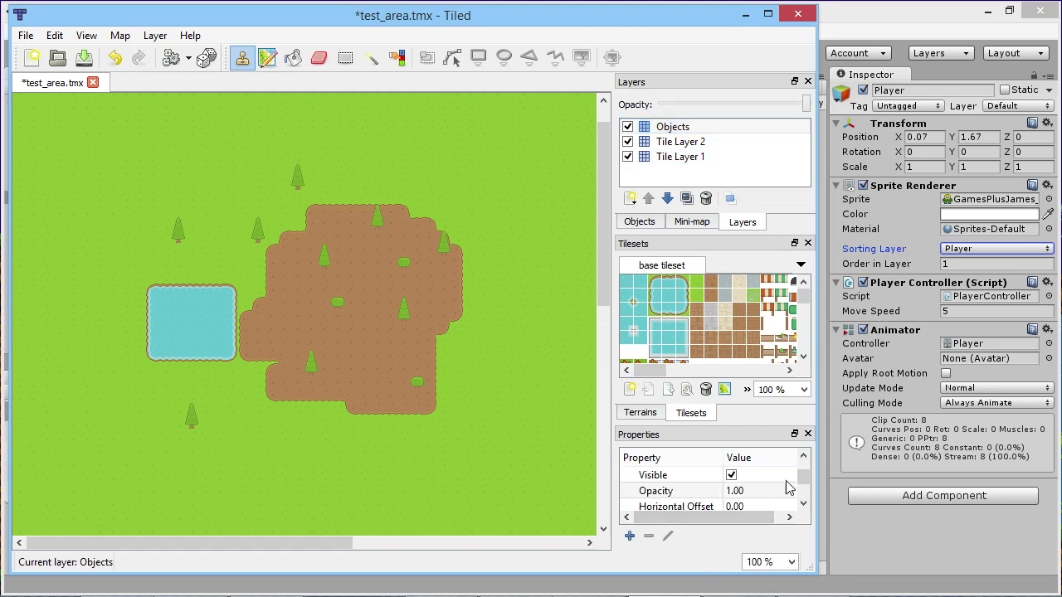
{"action": "scroll", "coordinate": [802, 480], "scroll_direction": "down", "scroll_amount": 1}
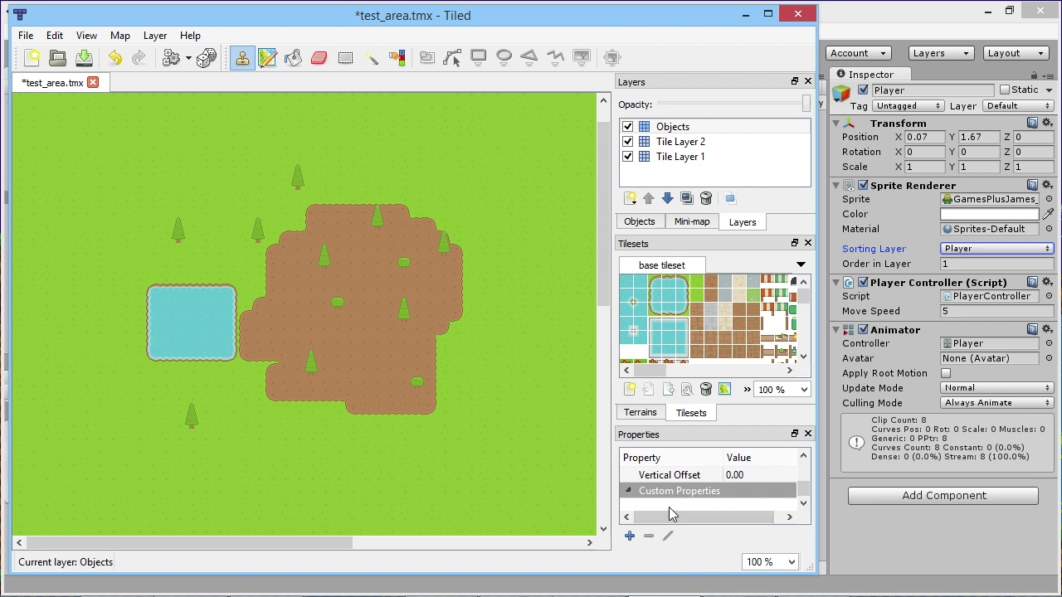
Add a custom property named unity:sortingLayerName, copying the name from the Tiled2Unity help
{"action": "left_click", "coordinate": [629, 536]}
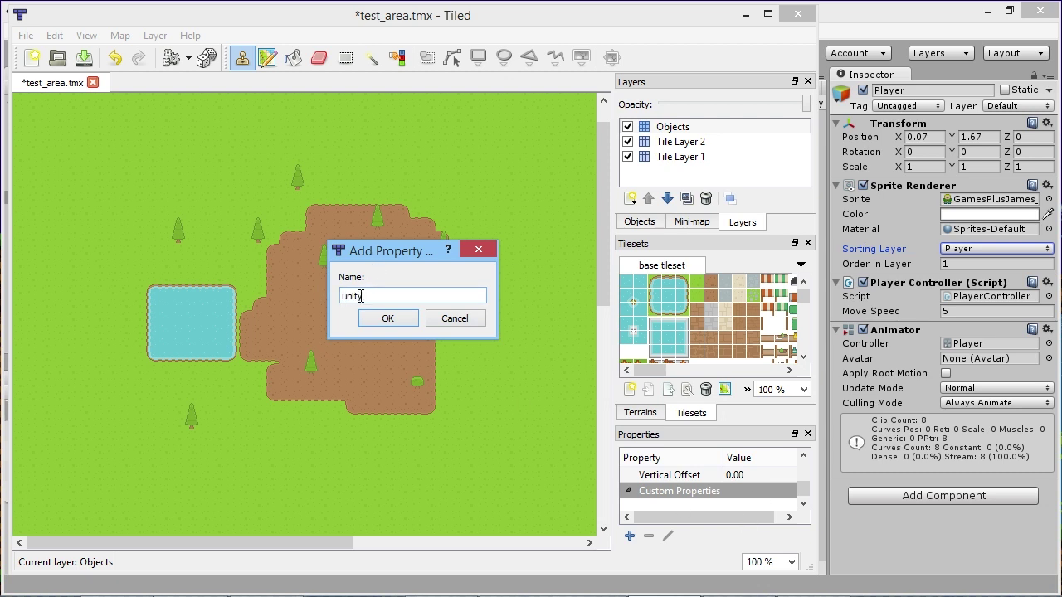
{"action": "type", "text": "unity:"}
{"action": "left_click", "coordinate": [816, 589]}
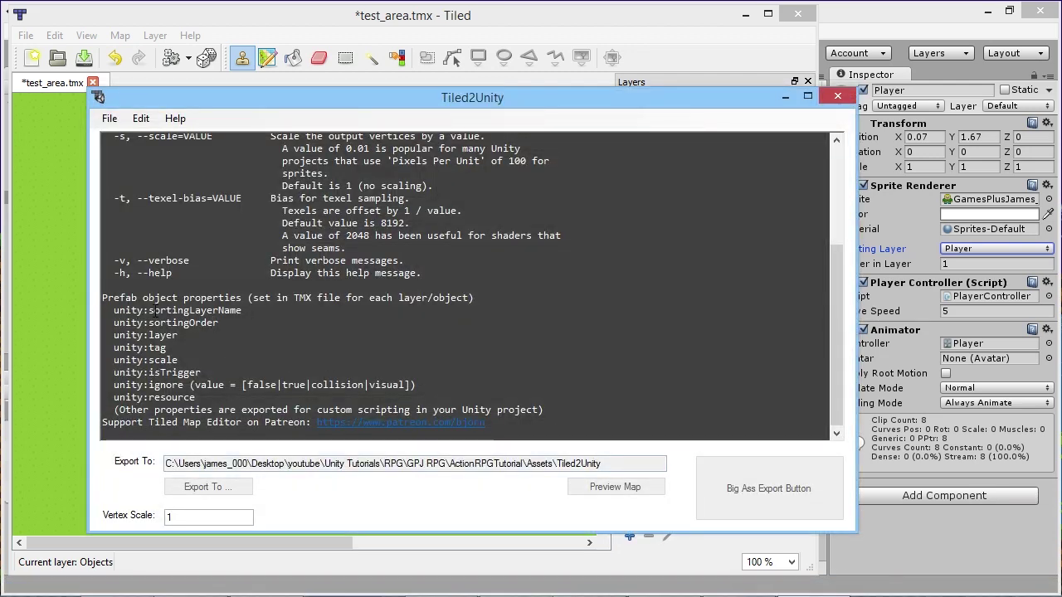
{"action": "left_click_drag", "start_coordinate": [148, 311], "coordinate": [246, 310]}
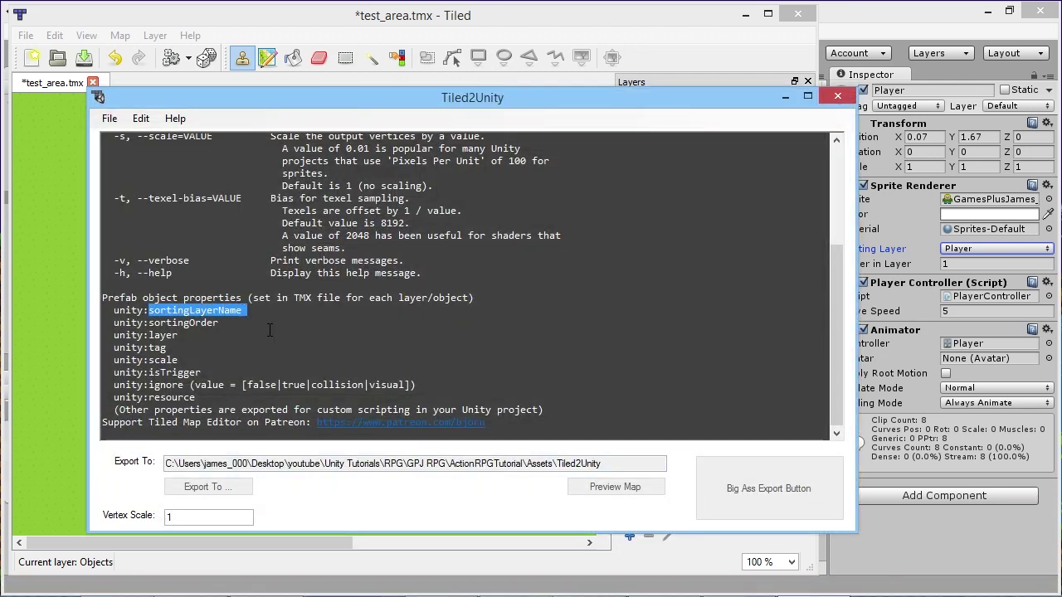
{"action": "key", "text": "ctrl+c"}
{"action": "left_click", "coordinate": [547, 12]}
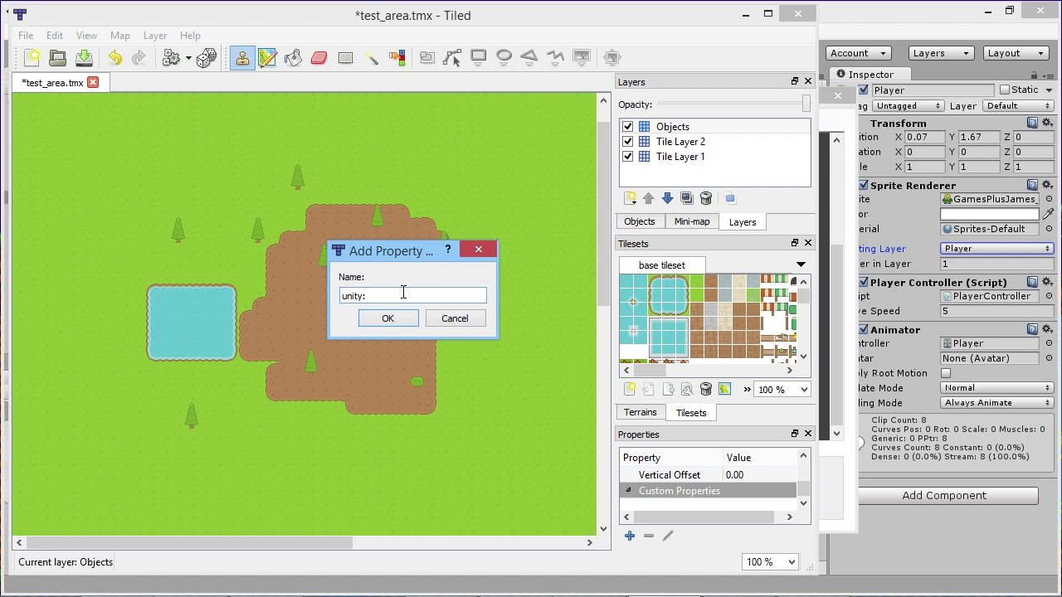
{"action": "key", "text": "ctrl+v"}
{"action": "left_click", "coordinate": [387, 319]}
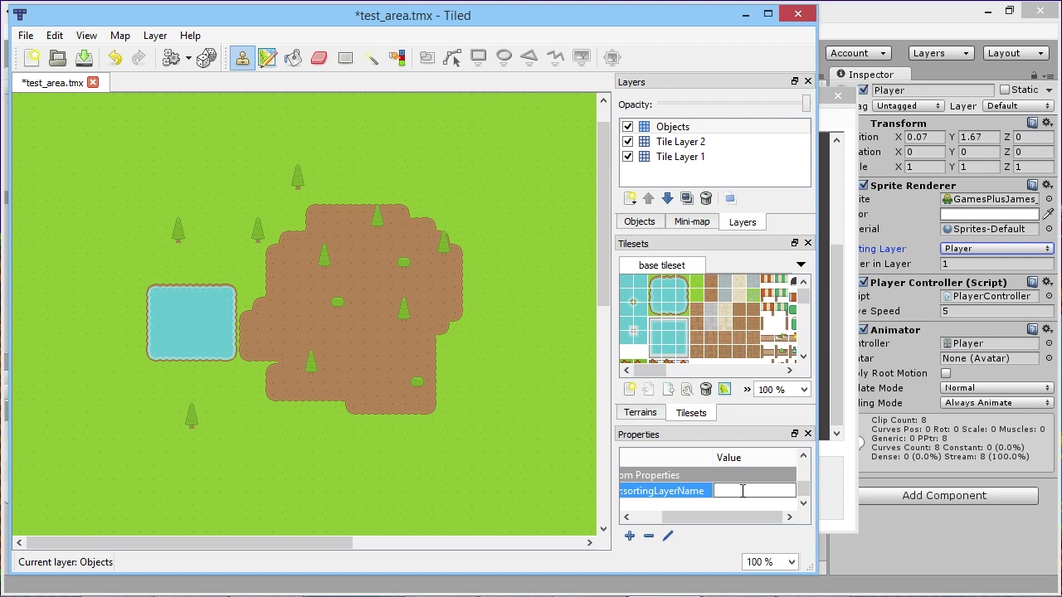
Set the property's value to WorldObjects, matching Unity's sorting layer name
{"action": "left_click", "coordinate": [839, 25]}
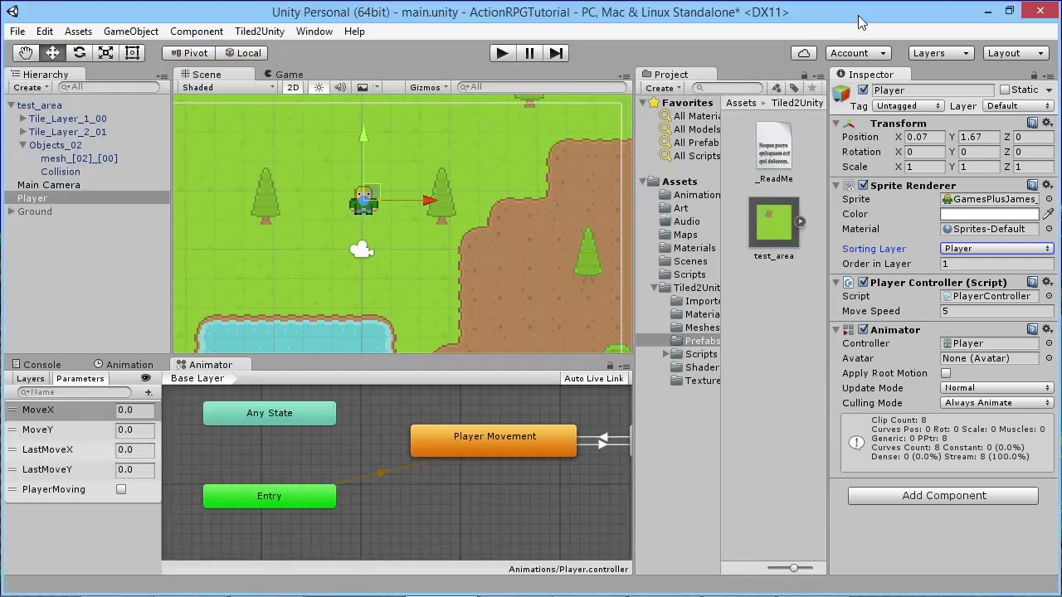
{"action": "left_click", "coordinate": [983, 250]}
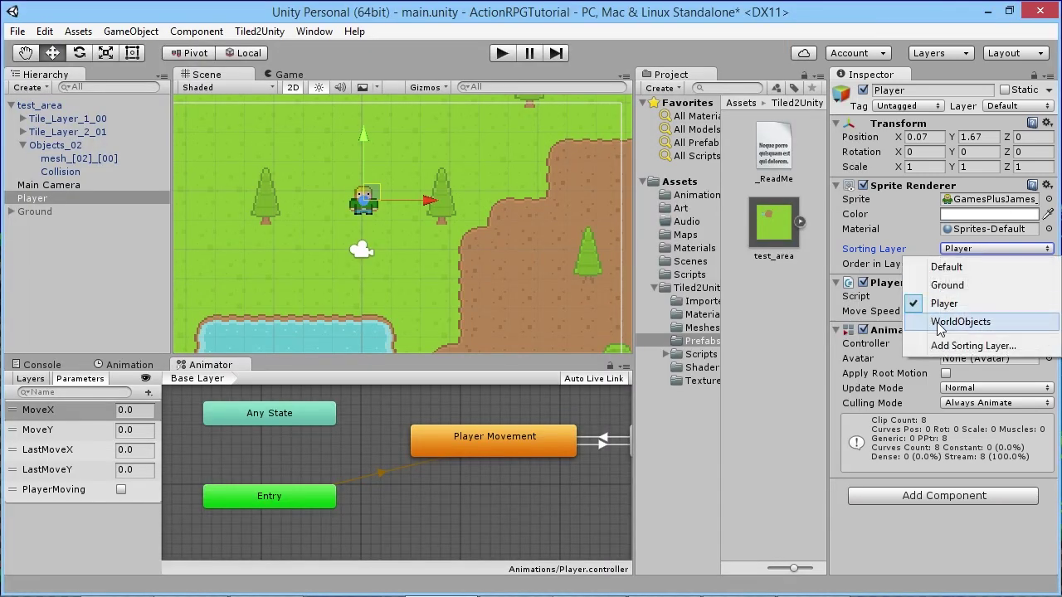
{"action": "mouse_move", "coordinate": [845, 594]}
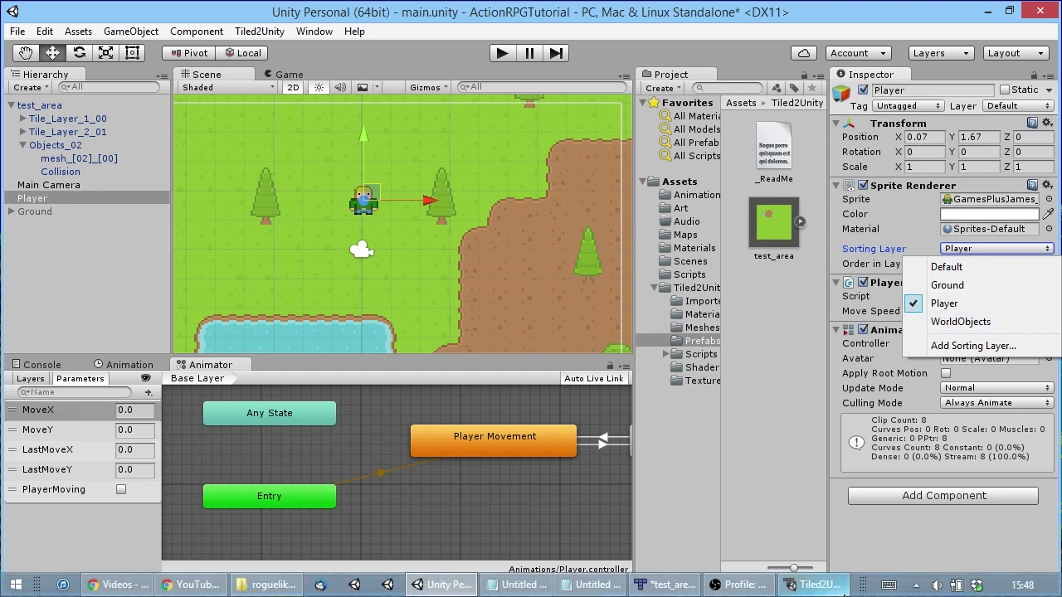
{"action": "left_click", "coordinate": [814, 585]}
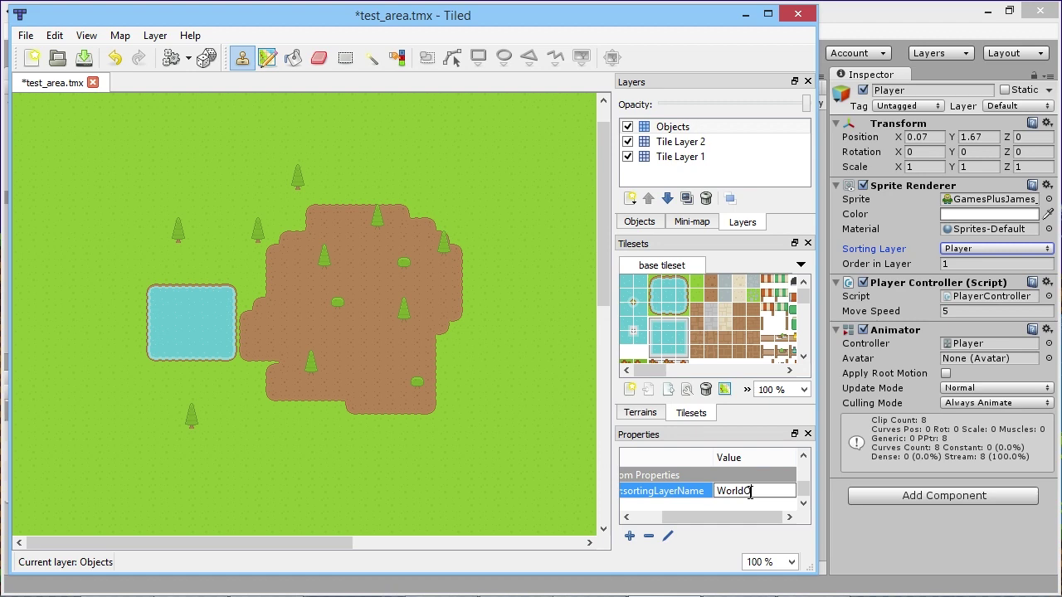
{"action": "key", "text": "Return"}
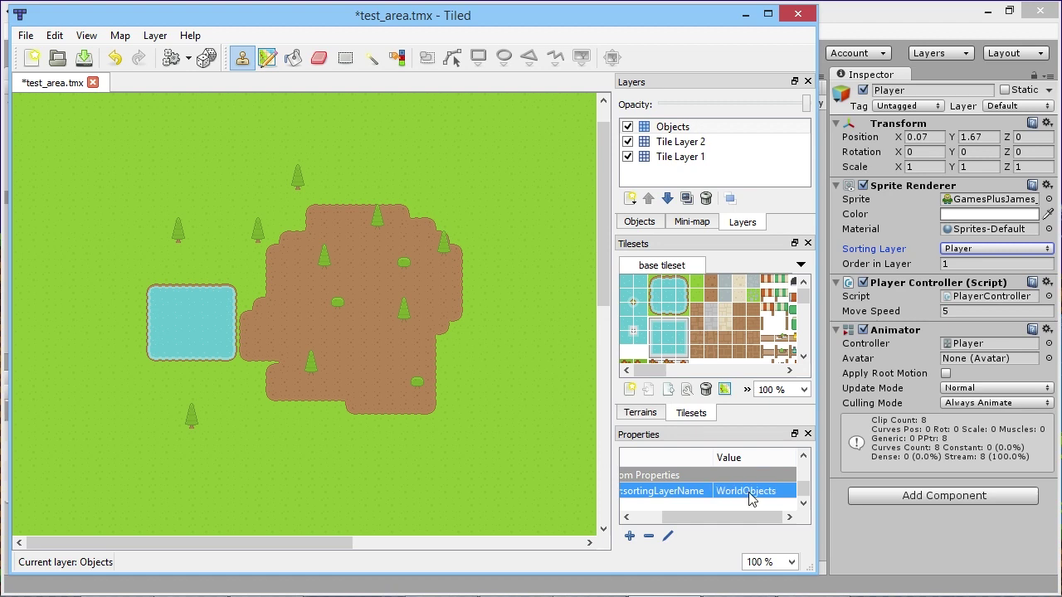
{"action": "left_click", "coordinate": [664, 587]}
{"action": "double_click", "coordinate": [195, 310]}
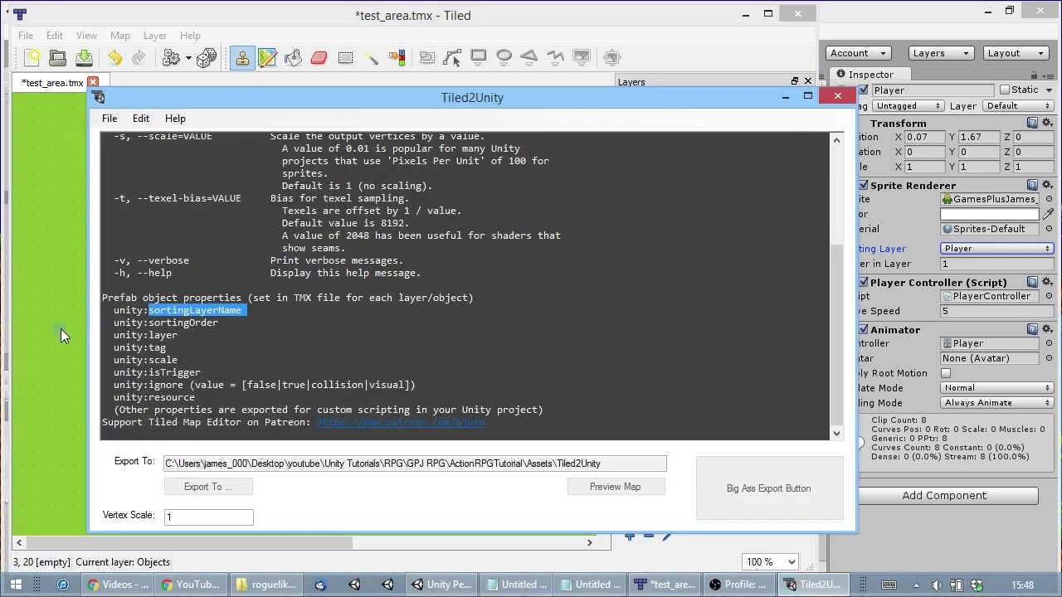
Save the test_area map in Tiled with the Objects layer's new property
{"action": "left_click", "coordinate": [624, 28]}
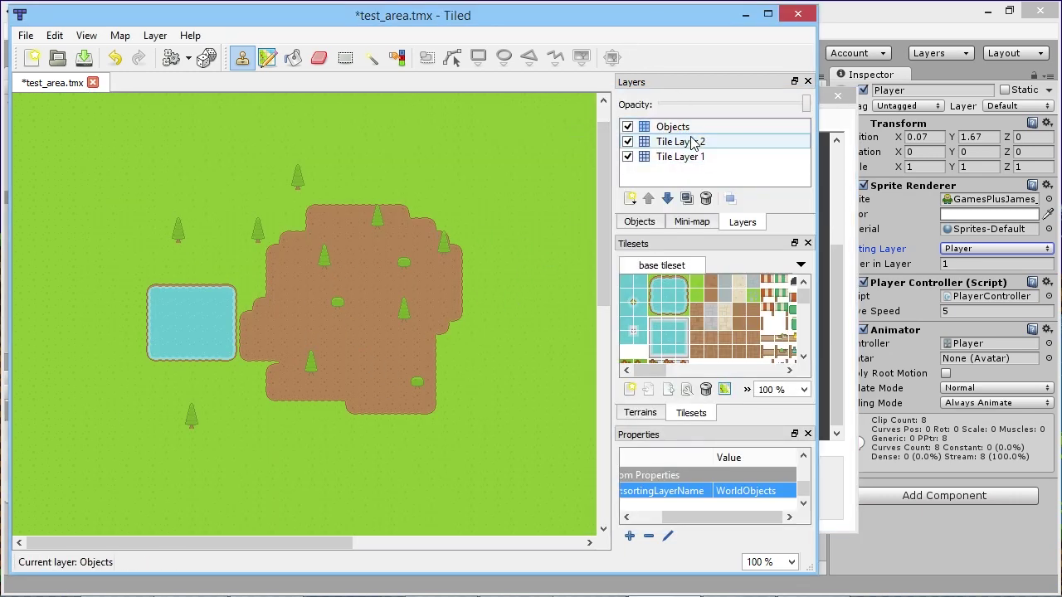
{"action": "left_click", "coordinate": [702, 176]}
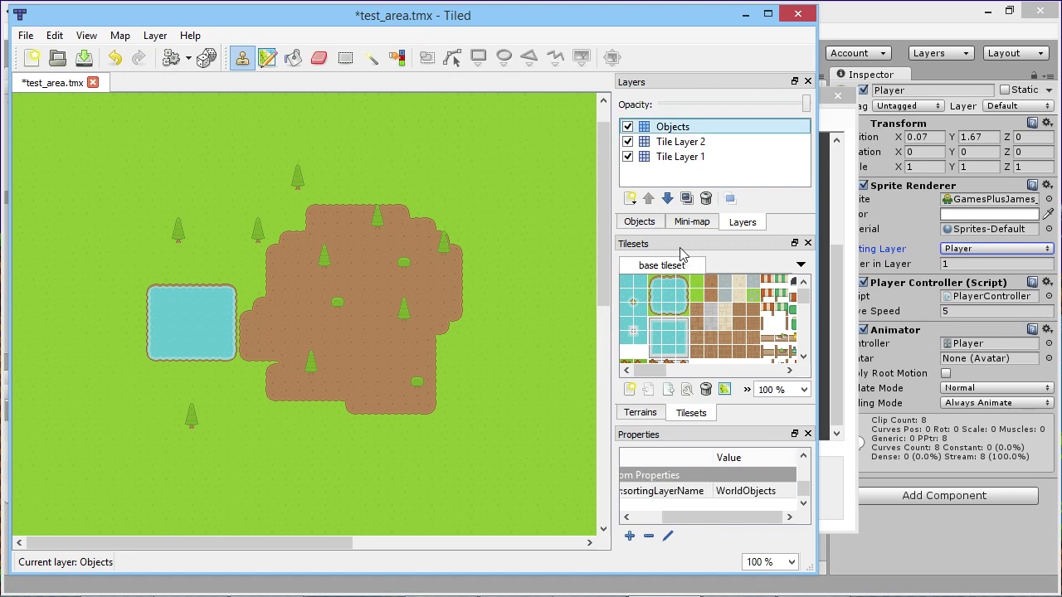
{"action": "key", "text": "ctrl+s"}
Open test_area.tmx in Tiled2Unity and bring the Unity editor back in front
{"action": "left_click", "coordinate": [836, 288]}
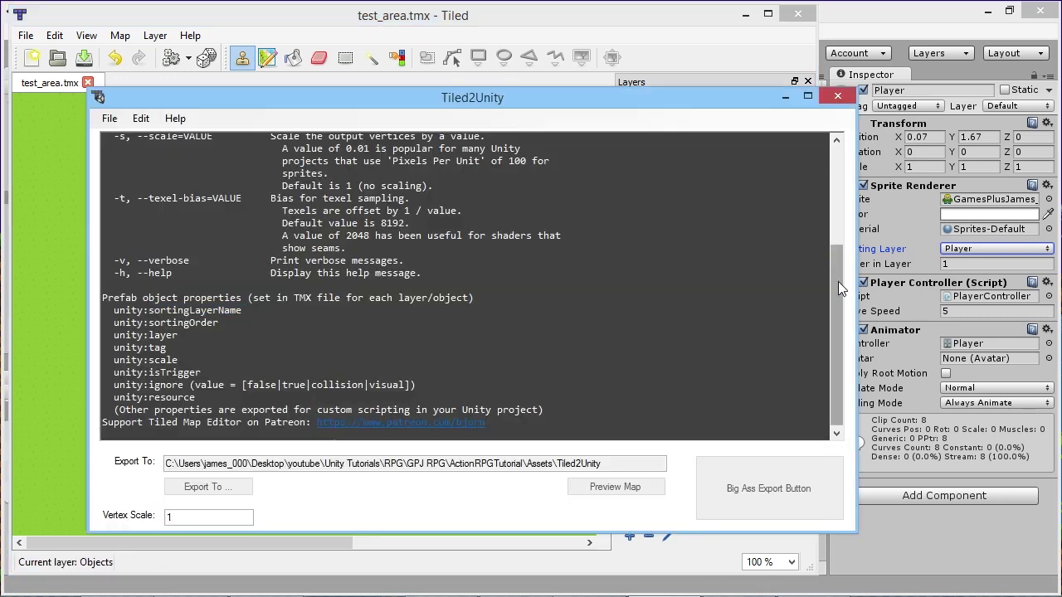
{"action": "double_click", "coordinate": [195, 310]}
{"action": "left_click", "coordinate": [122, 119]}
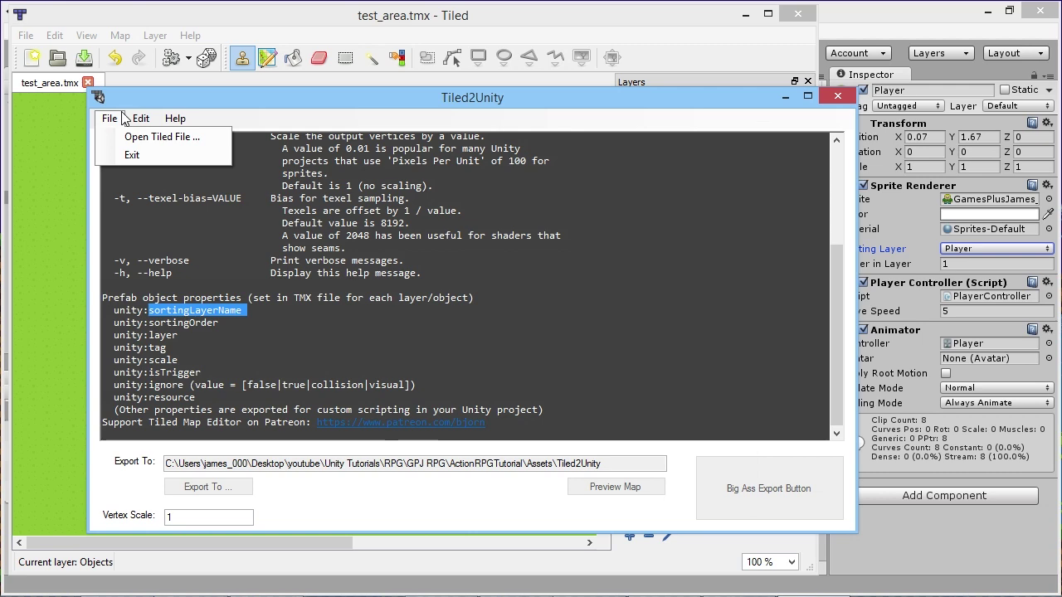
{"action": "left_click", "coordinate": [138, 136]}
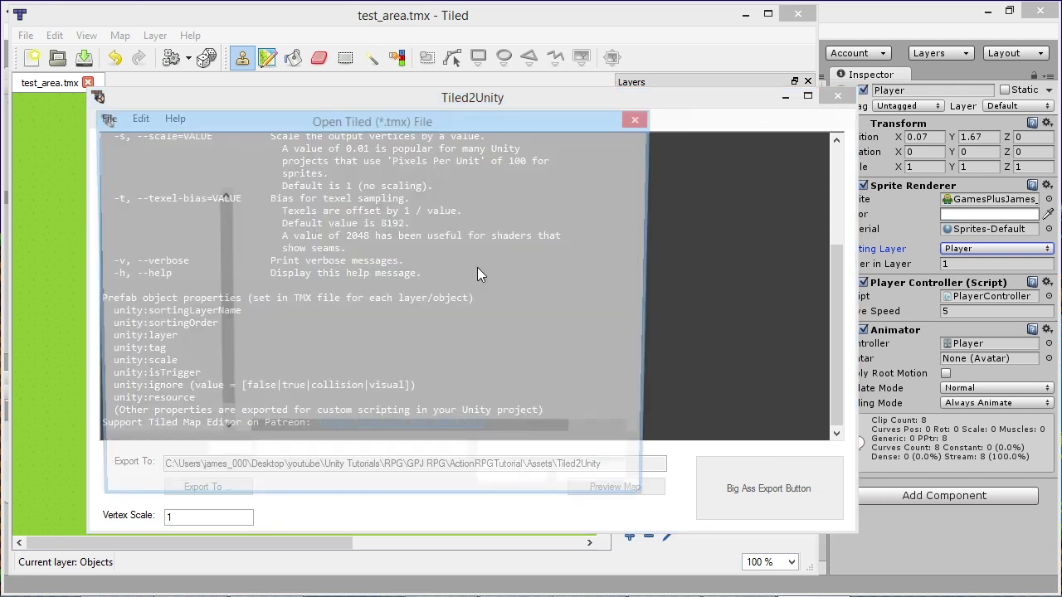
{"action": "double_click", "coordinate": [282, 221]}
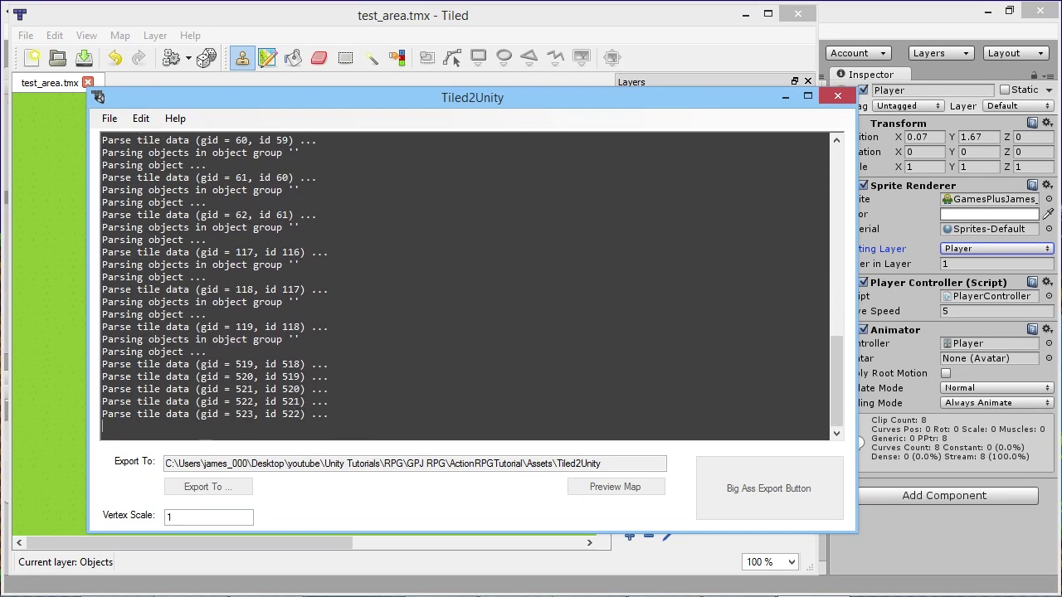
{"action": "left_click", "coordinate": [842, 15]}
{"action": "scroll", "coordinate": [317, 221], "scroll_direction": "down", "scroll_amount": 5}
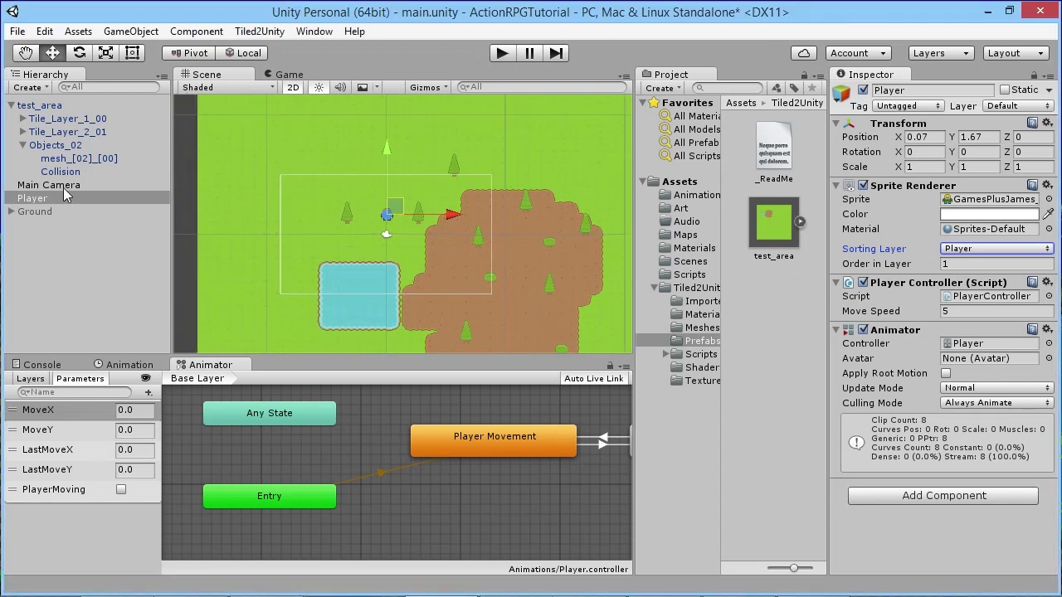
Delete the old test_area map object from the Unity scene
{"action": "left_click", "coordinate": [42, 105]}
{"action": "key", "text": "Delete"}
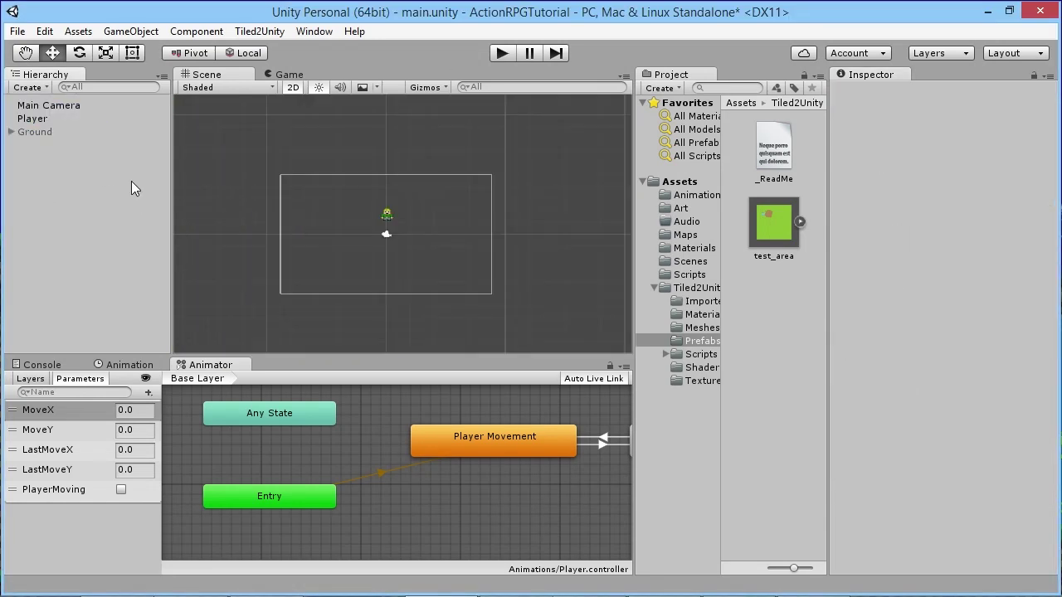
{"action": "scroll", "coordinate": [383, 234], "scroll_direction": "down", "scroll_amount": 2}
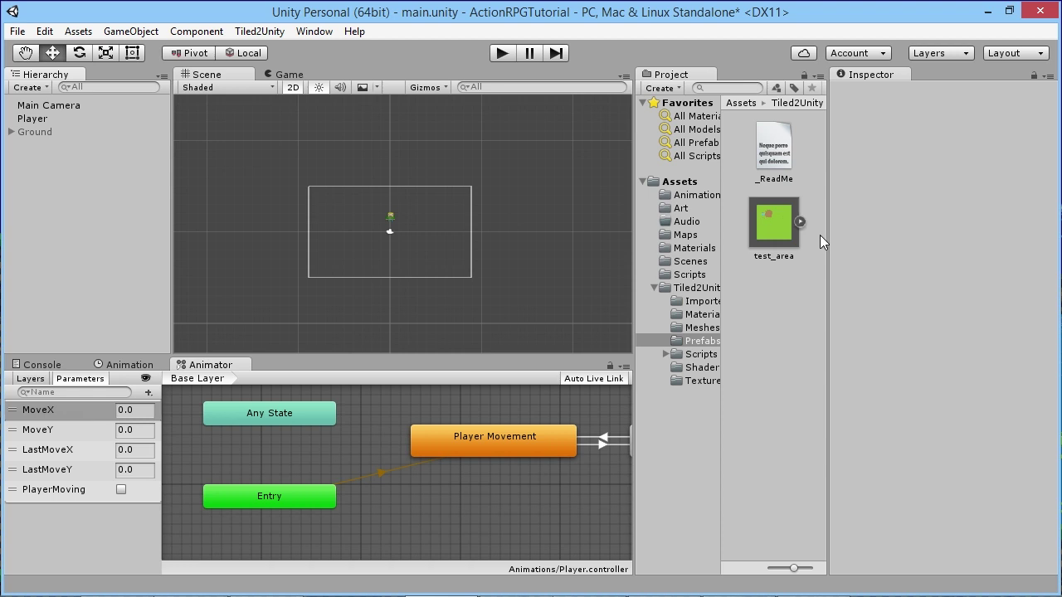
Export the map from Tiled2Unity into Unity and select the re-imported test_area prefab
{"action": "left_click", "coordinate": [679, 589]}
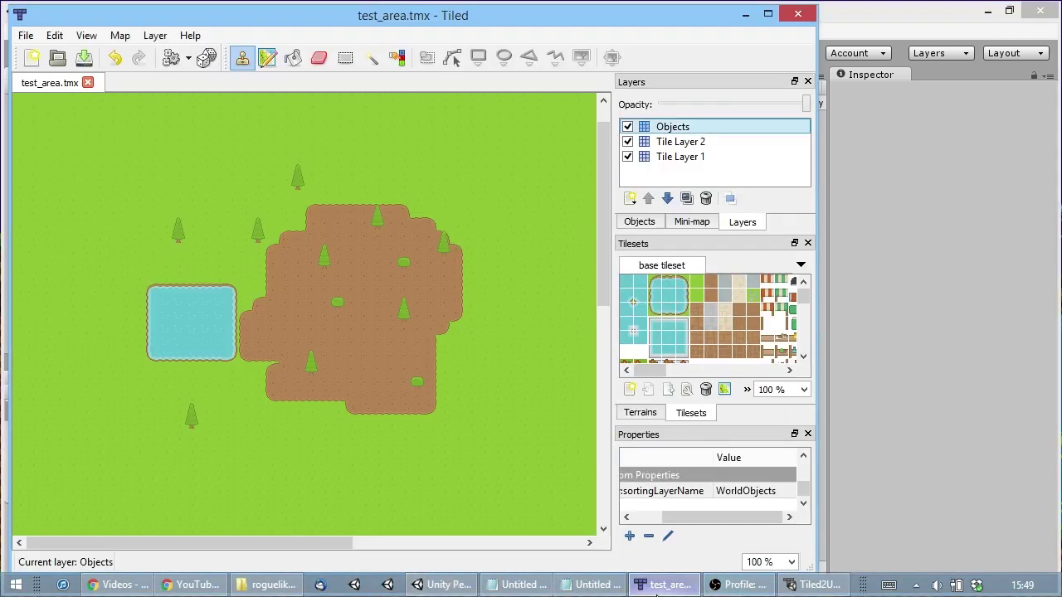
{"action": "left_click", "coordinate": [814, 585]}
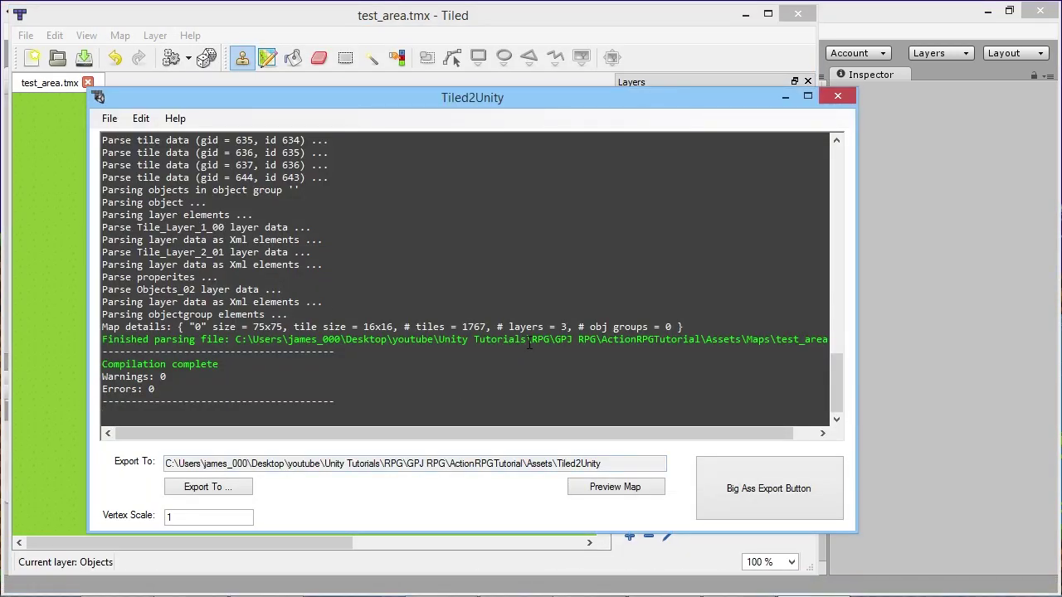
{"action": "left_click", "coordinate": [742, 490]}
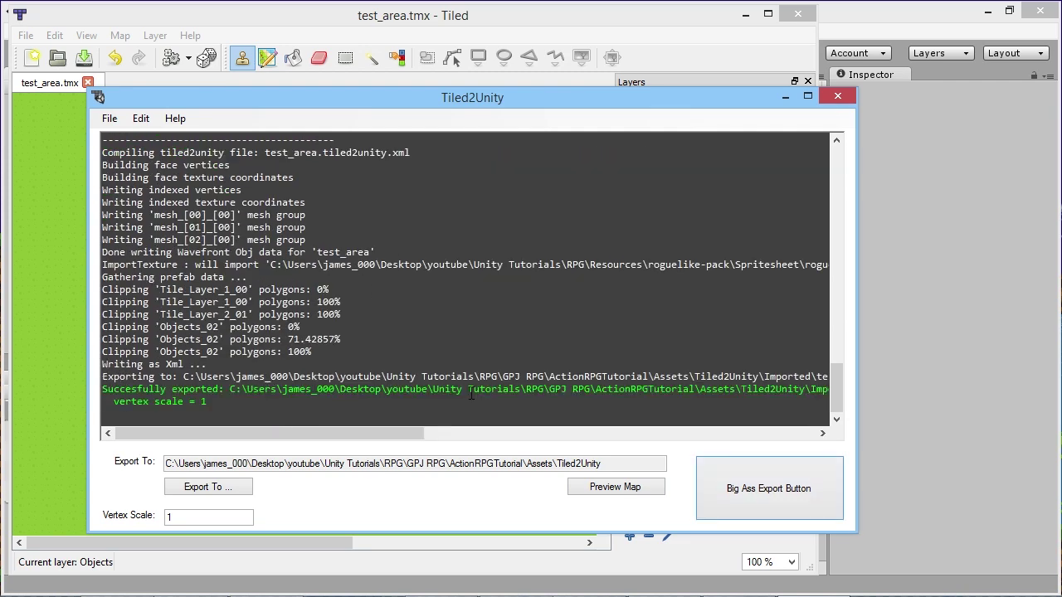
{"action": "left_click", "coordinate": [878, 20]}
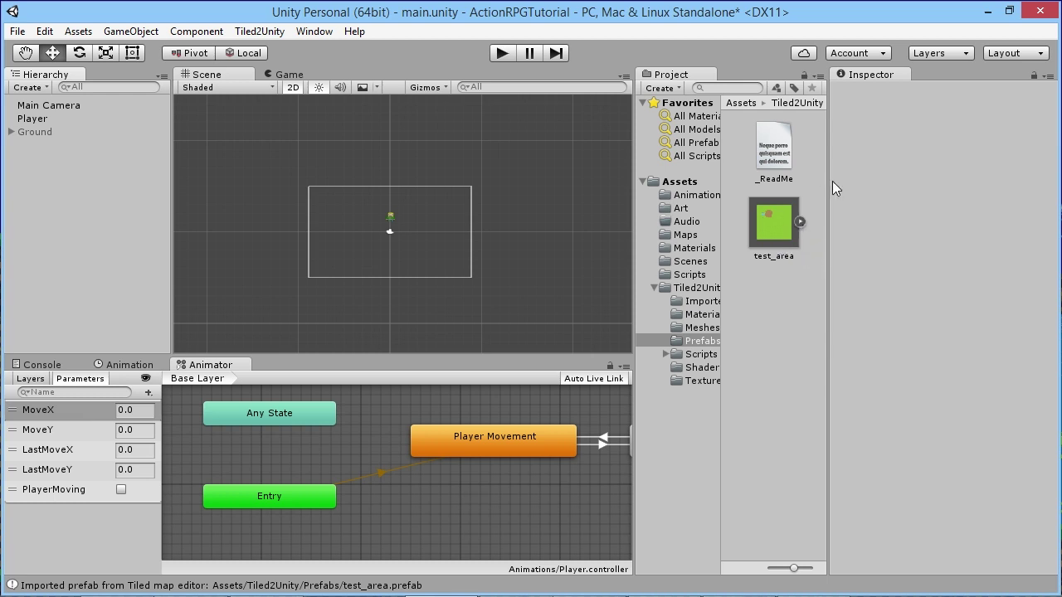
{"action": "left_click", "coordinate": [776, 221]}
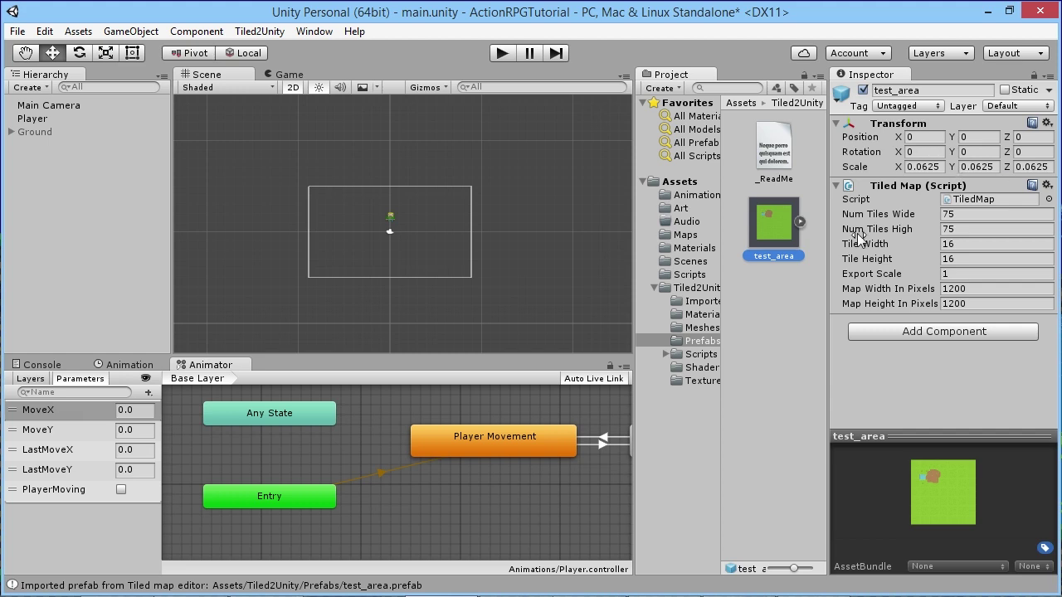
Drag the test_area prefab into the scene and move the Player to X -0.53, Y -0.4
{"action": "left_click_drag", "start_coordinate": [776, 226], "coordinate": [246, 133]}
{"action": "scroll", "coordinate": [294, 203], "scroll_direction": "up", "scroll_amount": 3}
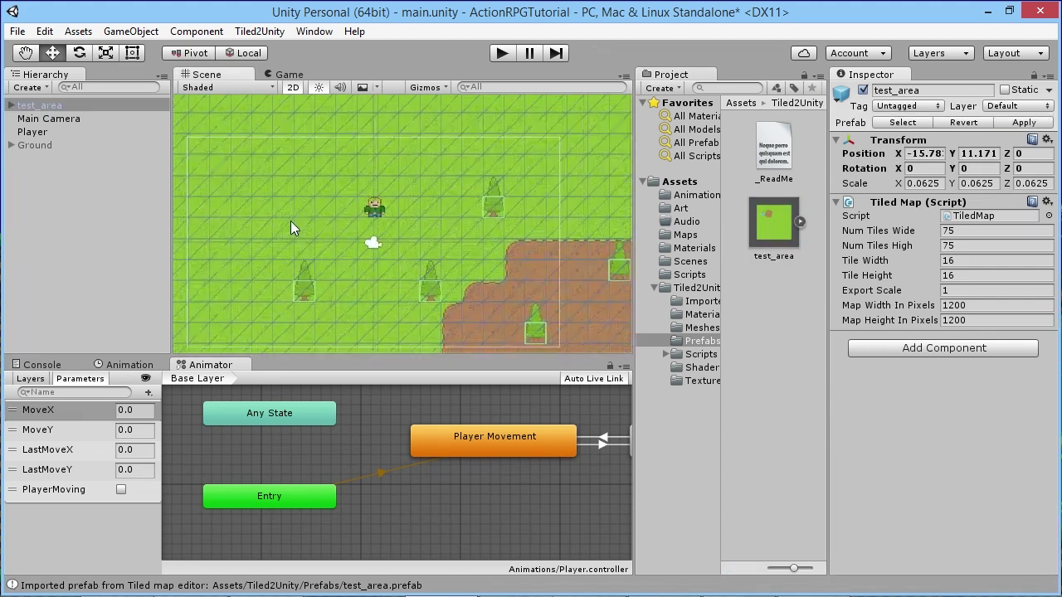
{"action": "left_click", "coordinate": [37, 132]}
{"action": "left_click_drag", "start_coordinate": [384, 204], "coordinate": [376, 246]}
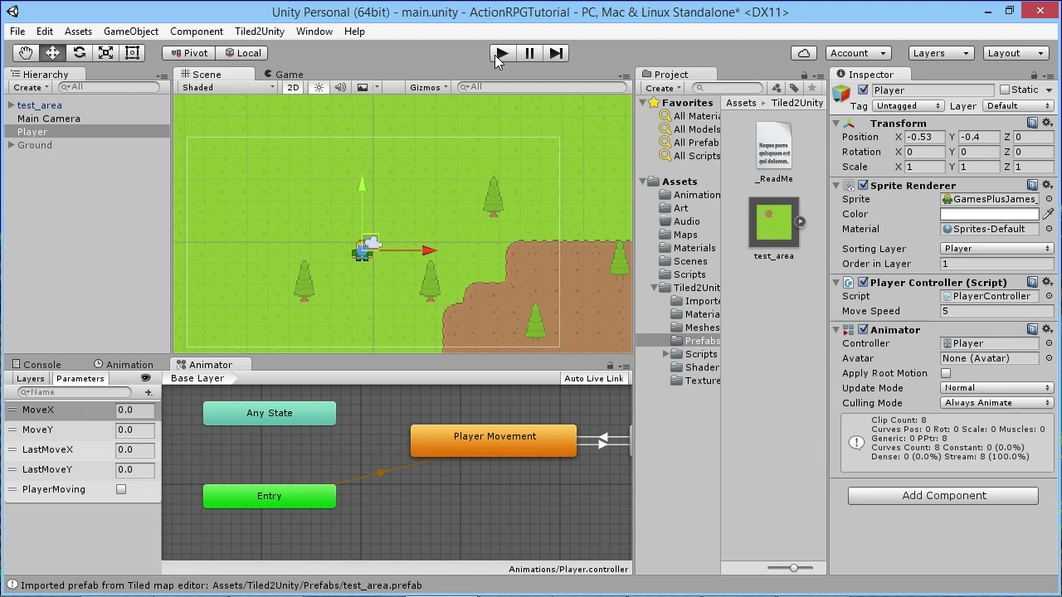
{"action": "left_click", "coordinate": [499, 55]}
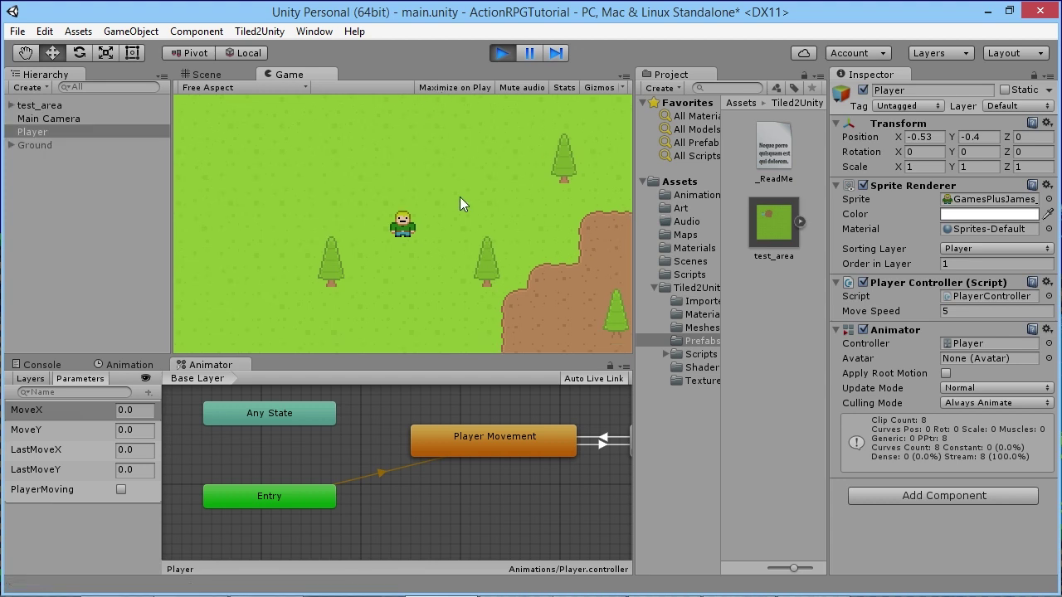
{"action": "key", "text": "Right"}
{"action": "key", "text": "Down"}
{"action": "key", "text": "Up"}
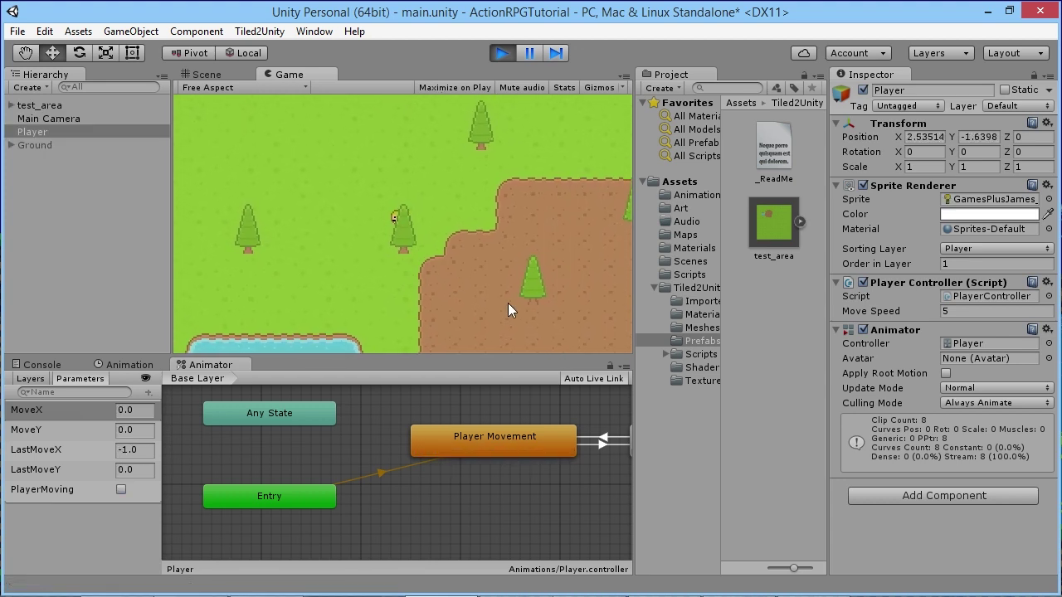
{"action": "key", "text": "Left"}
{"action": "key", "text": "Right"}
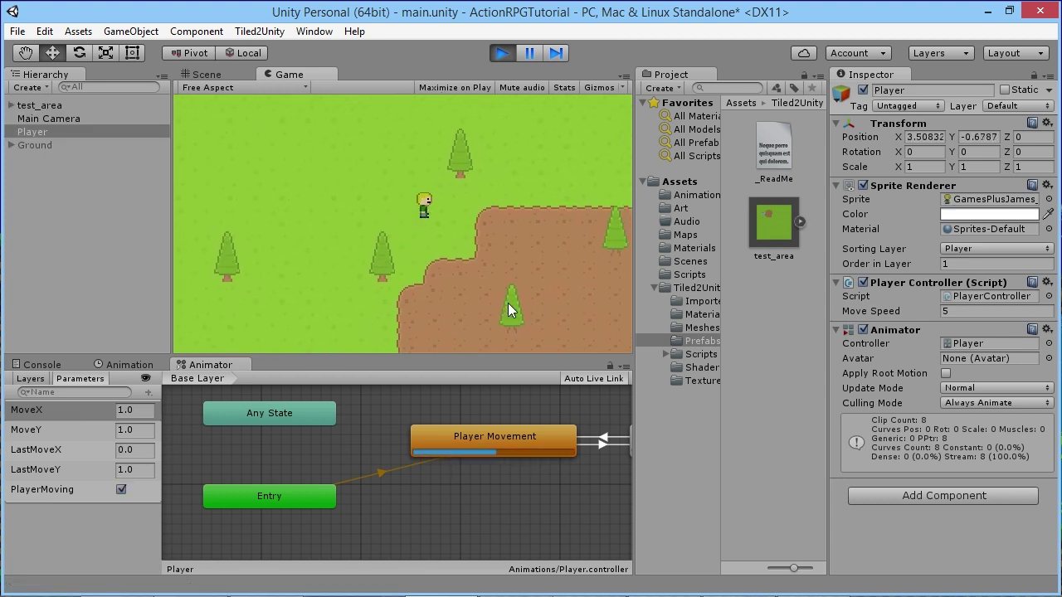
{"action": "key", "text": "Up"}
{"action": "key", "text": "Down"}
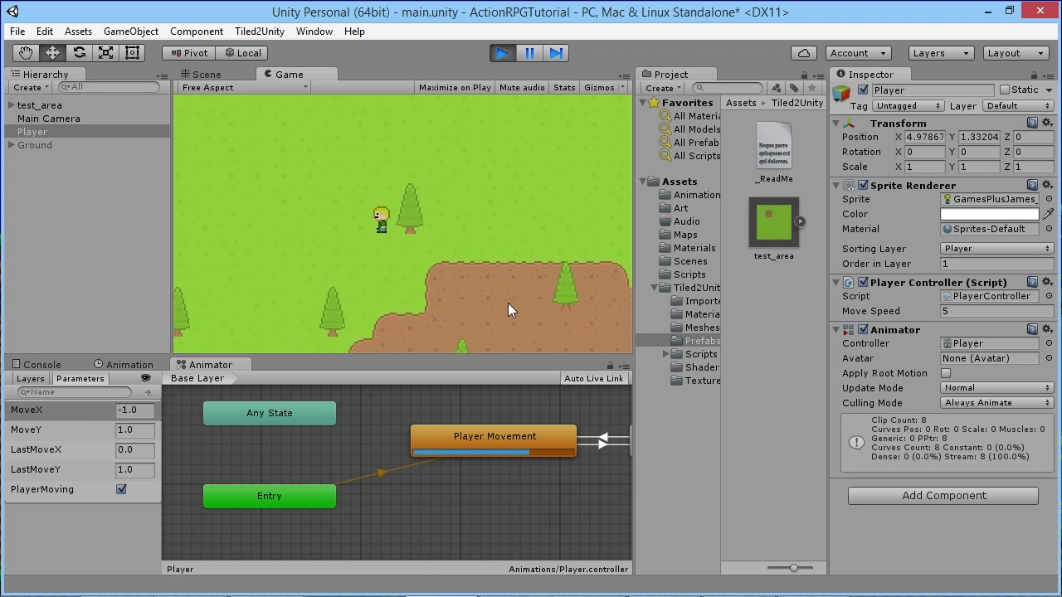
{"action": "left_click", "coordinate": [508, 58]}
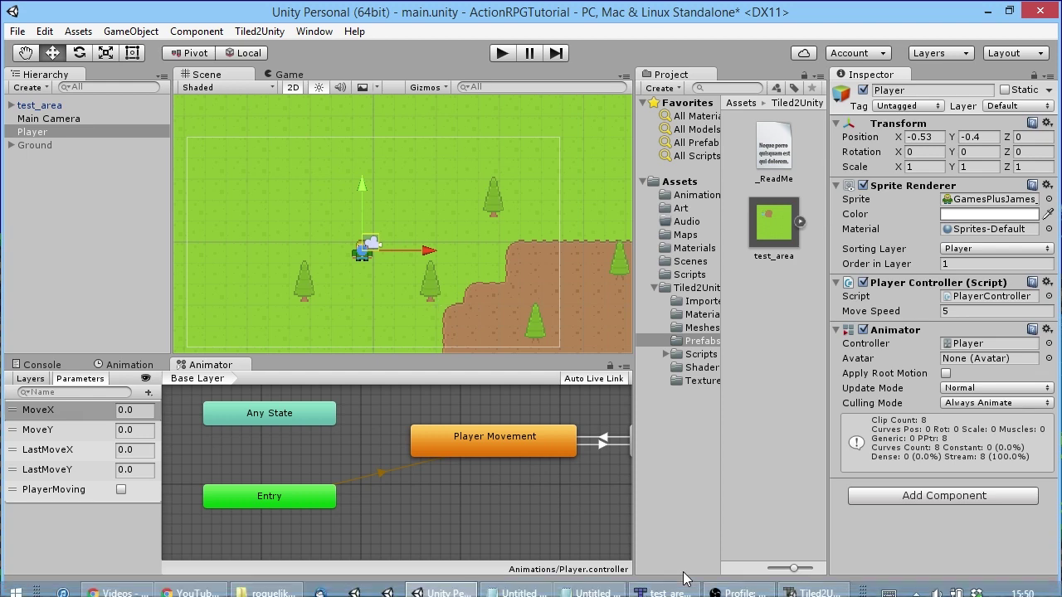
{"action": "left_click", "coordinate": [673, 586]}
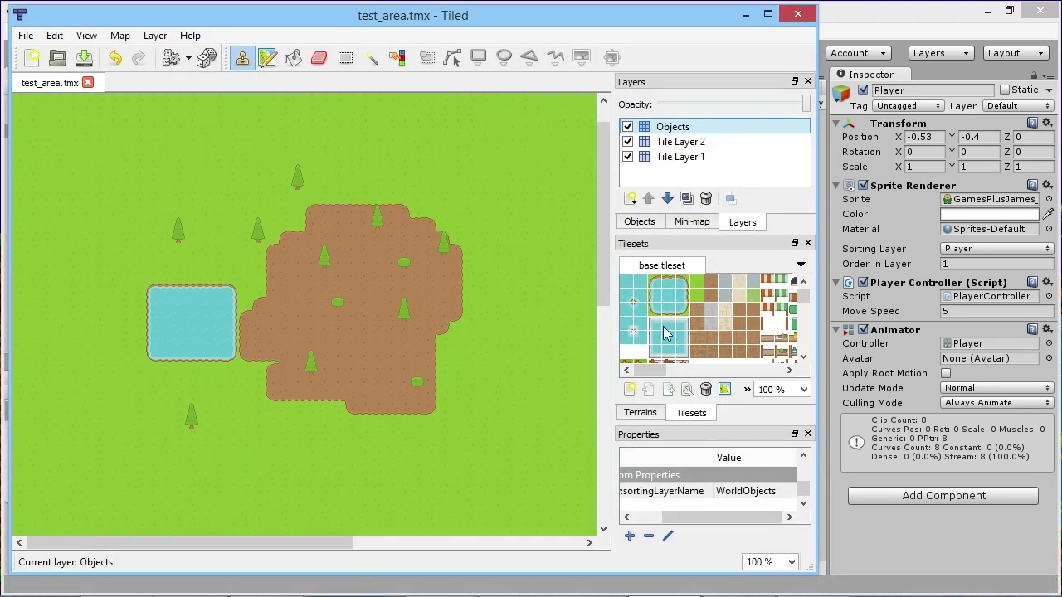
Inspect the pond-corner tile's shape in the Tile Collision Editor, then close the editor
{"action": "mouse_move", "coordinate": [806, 303]}
{"action": "left_mouse_down"}
{"action": "mouse_move", "coordinate": [806, 332]}
{"action": "mouse_move", "coordinate": [806, 290]}
{"action": "left_mouse_up"}
{"action": "left_click", "coordinate": [663, 289]}
{"action": "left_click", "coordinate": [87, 37]}
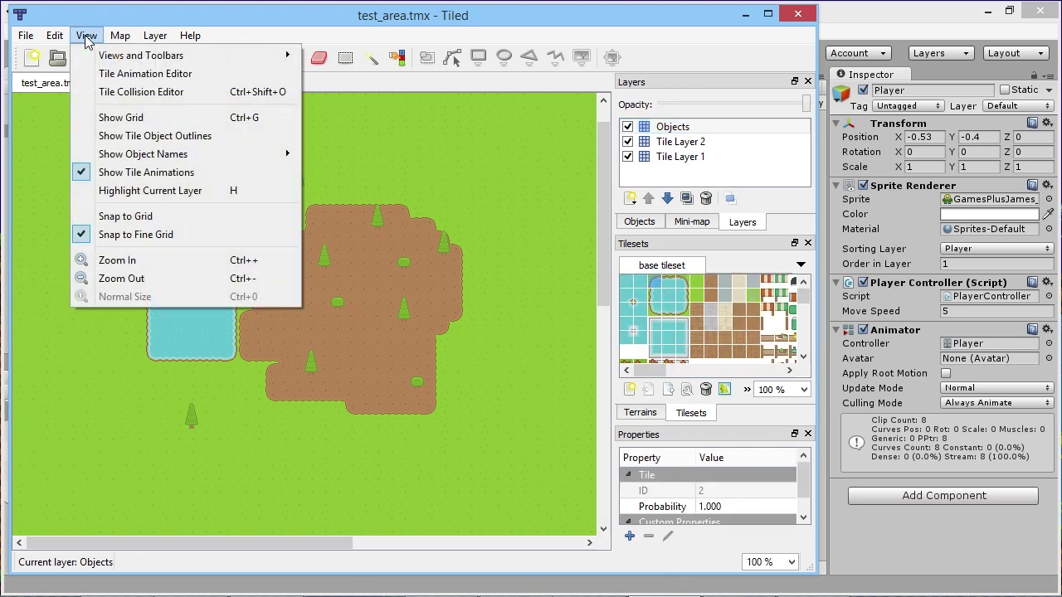
{"action": "left_click", "coordinate": [147, 92]}
{"action": "scroll", "coordinate": [398, 362], "scroll_direction": "up", "scroll_amount": 6, "text": "ctrl"}
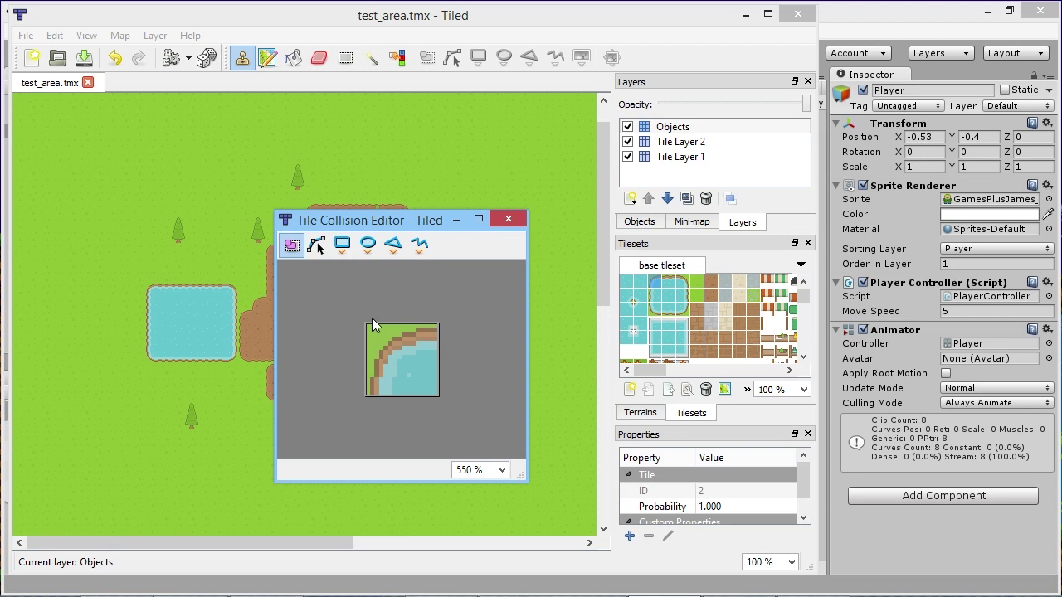
{"action": "left_click", "coordinate": [507, 218]}
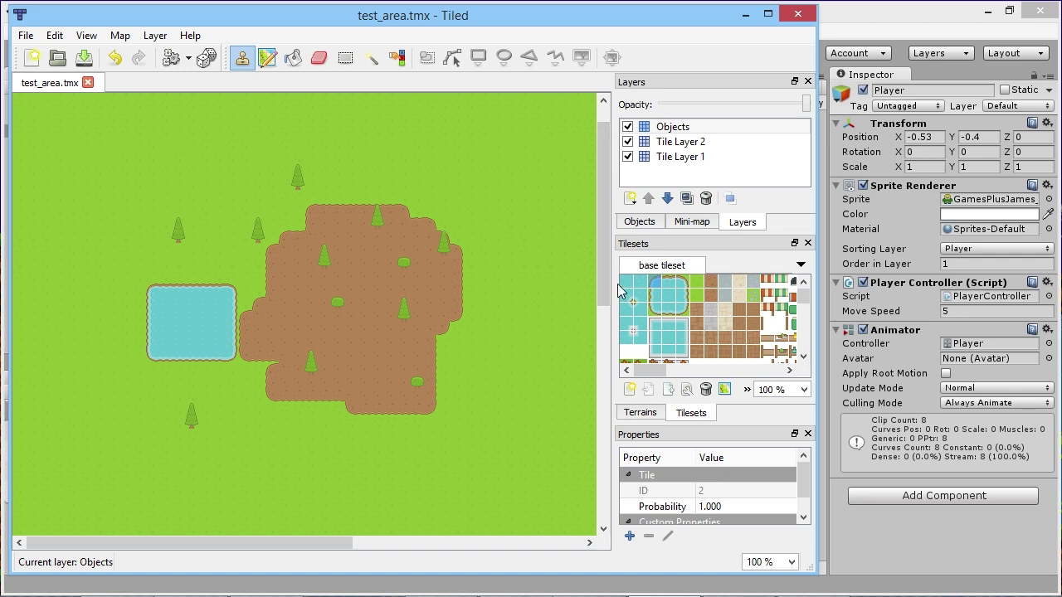
Create a tileset named red_collision from the red-collision-box.png image
{"action": "left_click", "coordinate": [630, 389]}
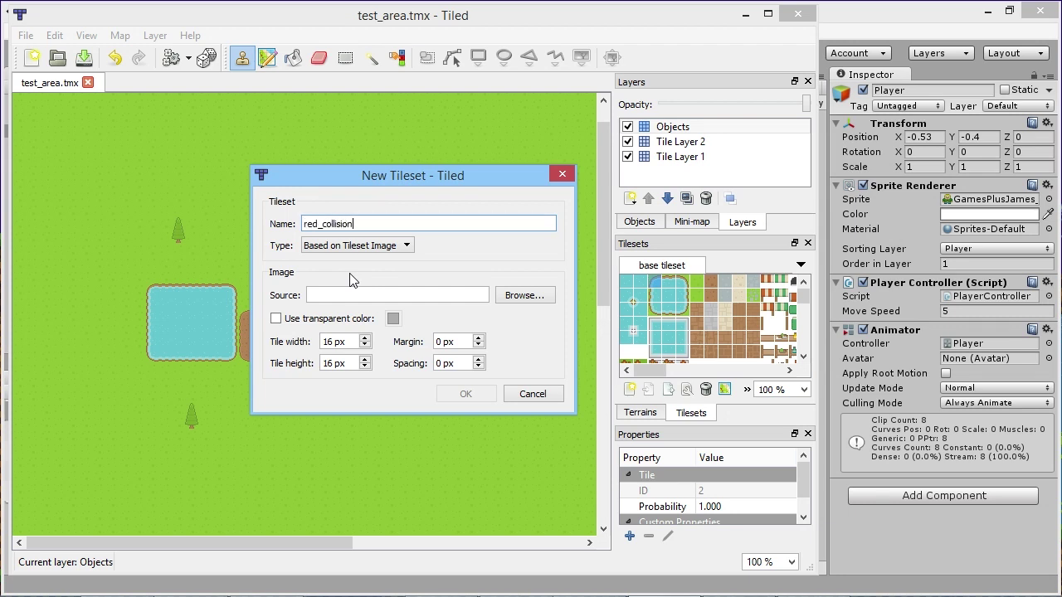
{"action": "type", "text": "red_collision"}
{"action": "left_click", "coordinate": [541, 296]}
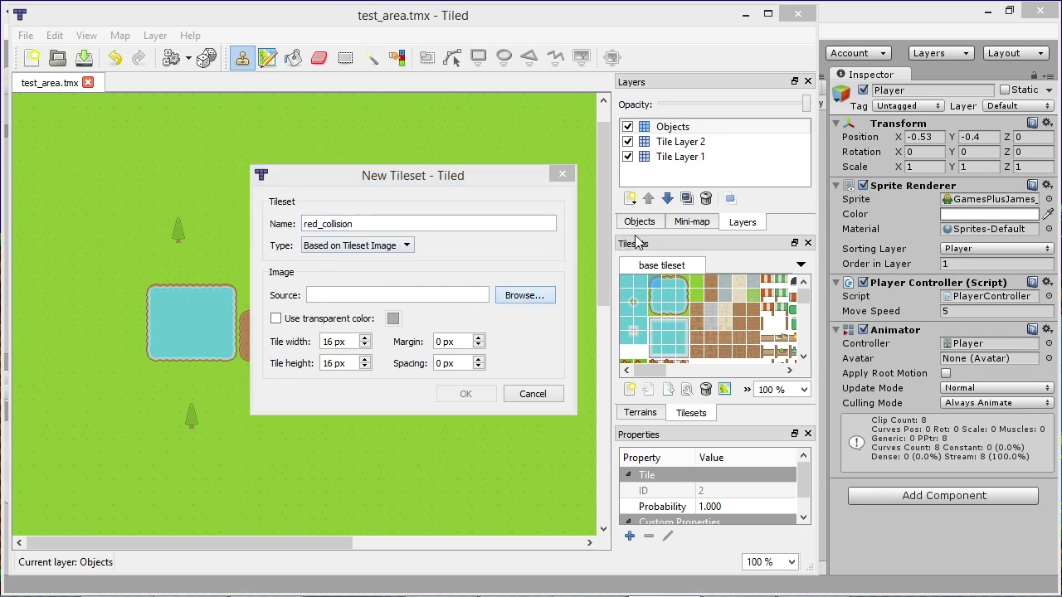
{"action": "left_click", "coordinate": [578, 358]}
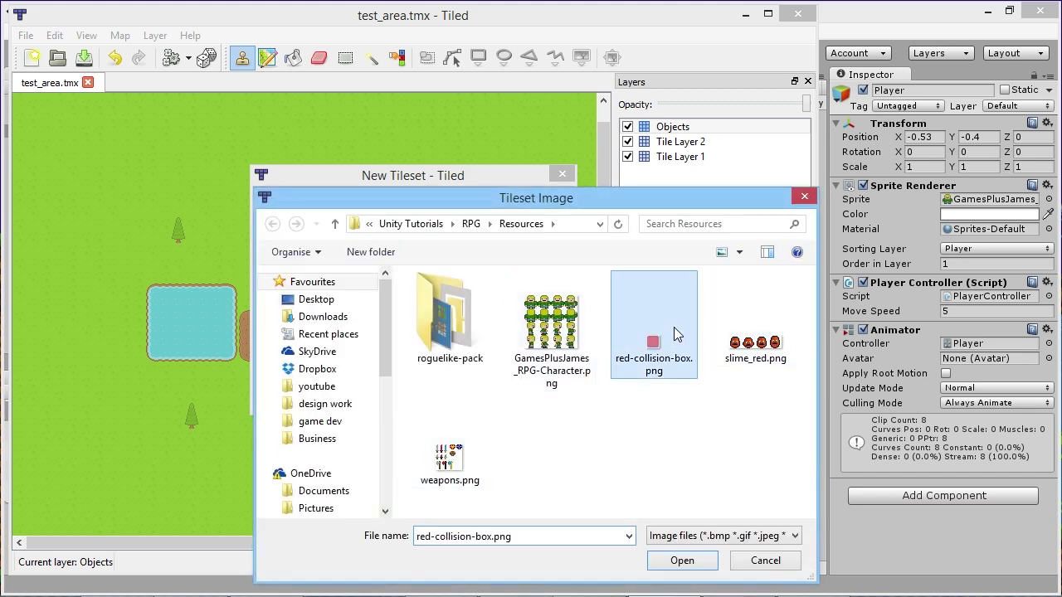
{"action": "left_click", "coordinate": [680, 559]}
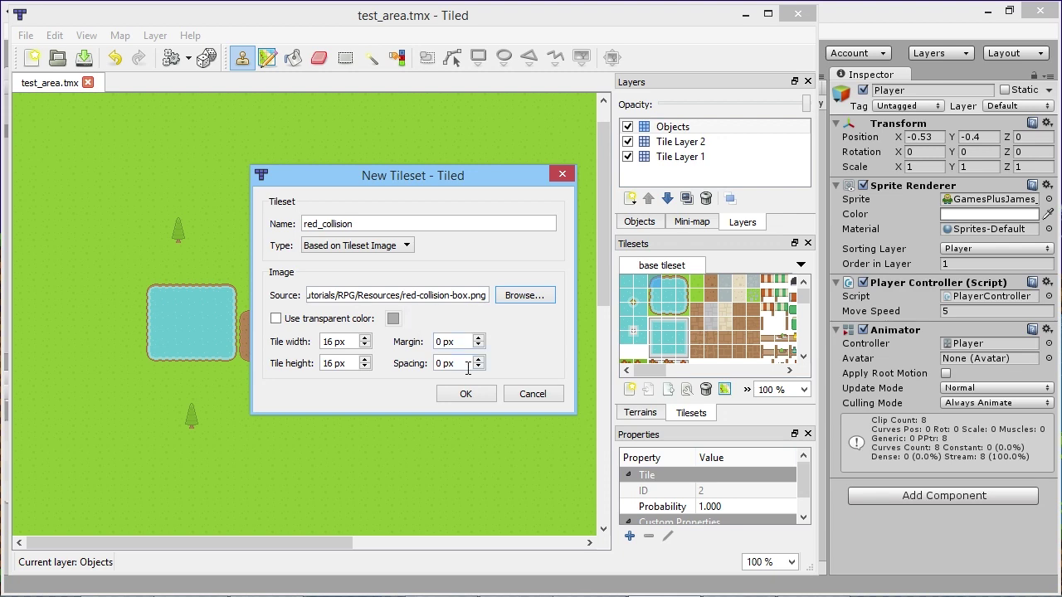
{"action": "left_click", "coordinate": [464, 397]}
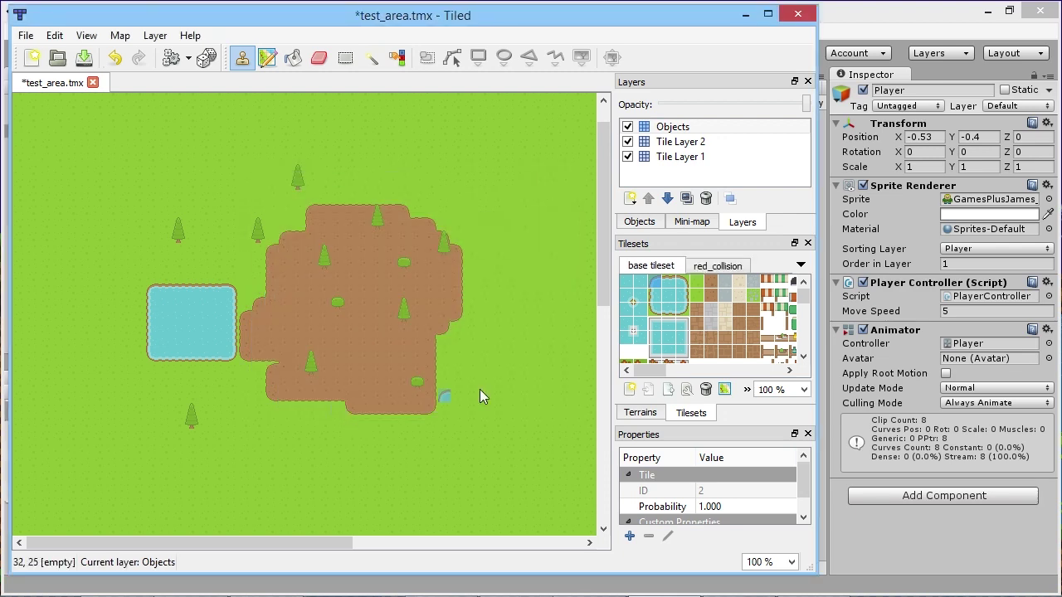
{"action": "left_click", "coordinate": [720, 267]}
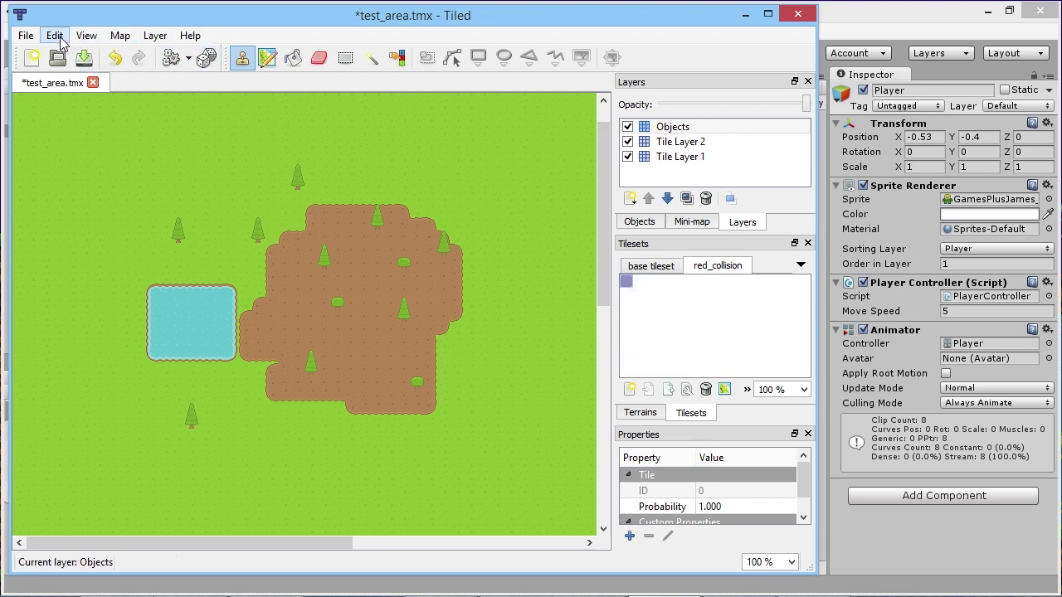
Draw a collision rectangle covering the whole red tile in the Tile Collision Editor
{"action": "left_click", "coordinate": [86, 34]}
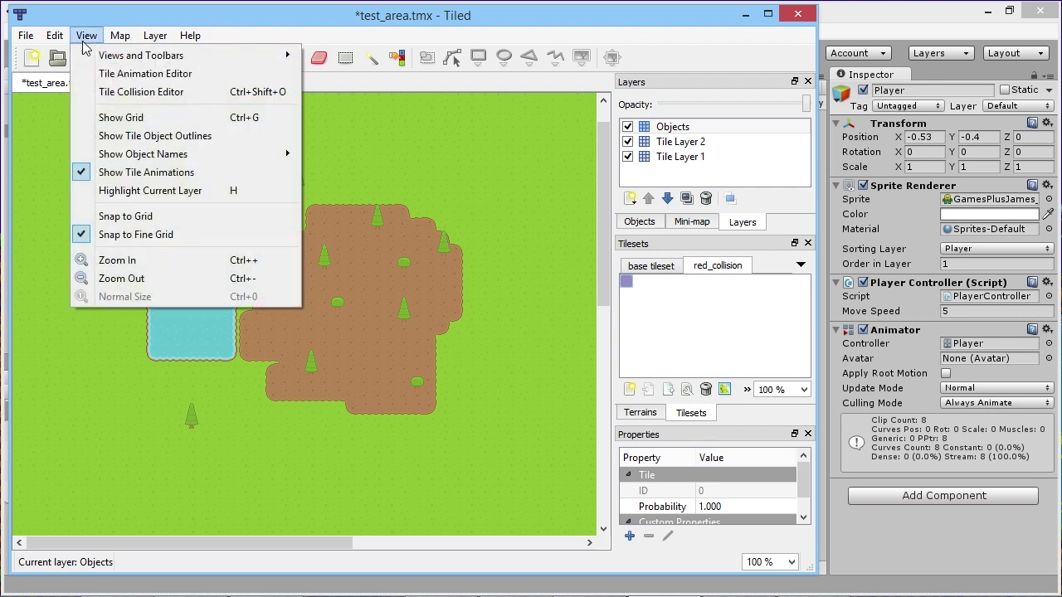
{"action": "left_click", "coordinate": [148, 94]}
{"action": "left_click", "coordinate": [342, 244]}
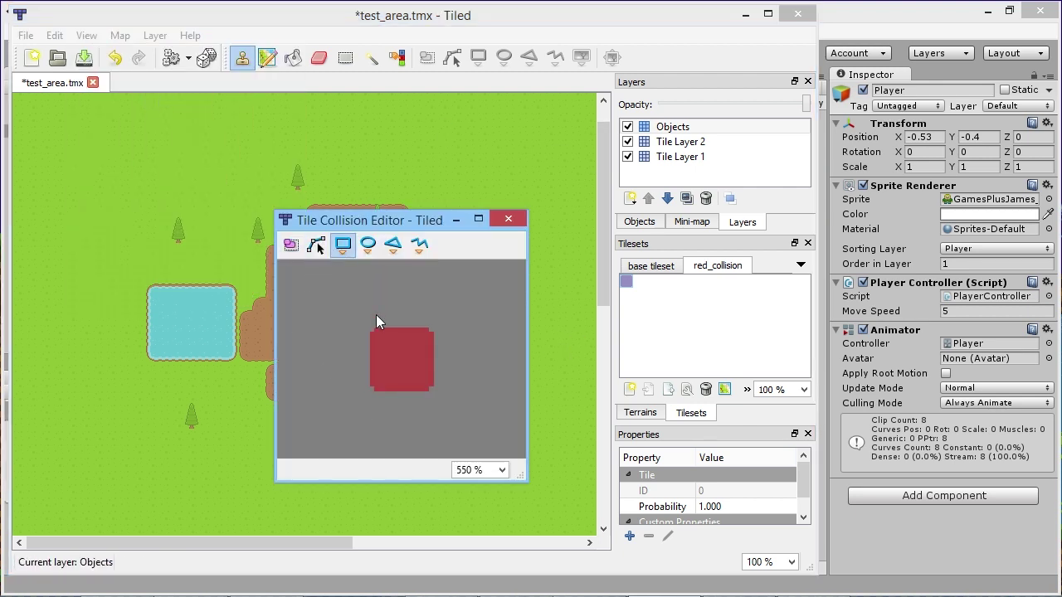
{"action": "left_click_drag", "start_coordinate": [365, 326], "coordinate": [438, 396]}
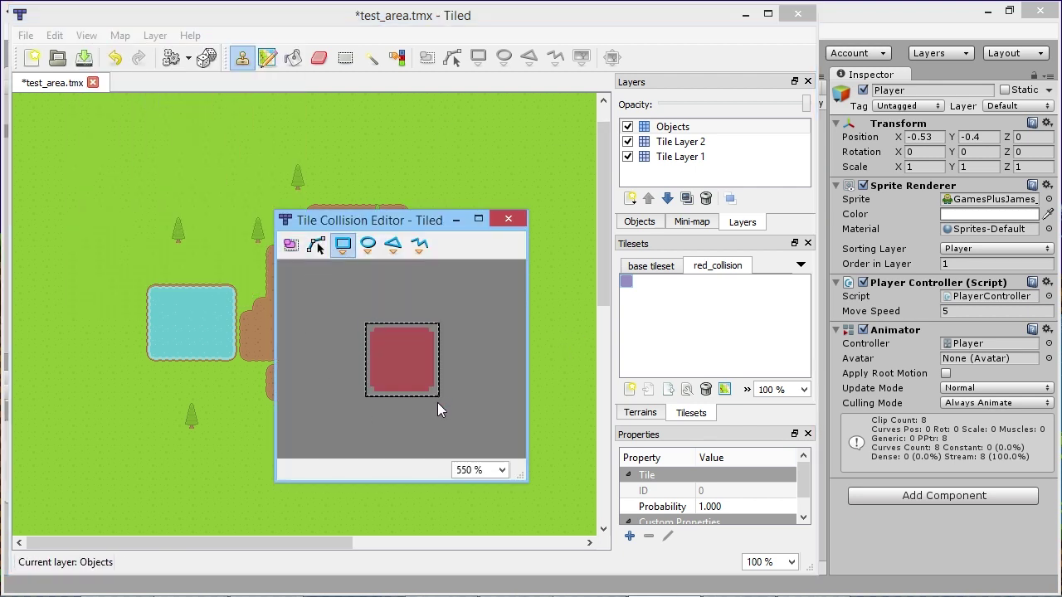
{"action": "left_click", "coordinate": [509, 219]}
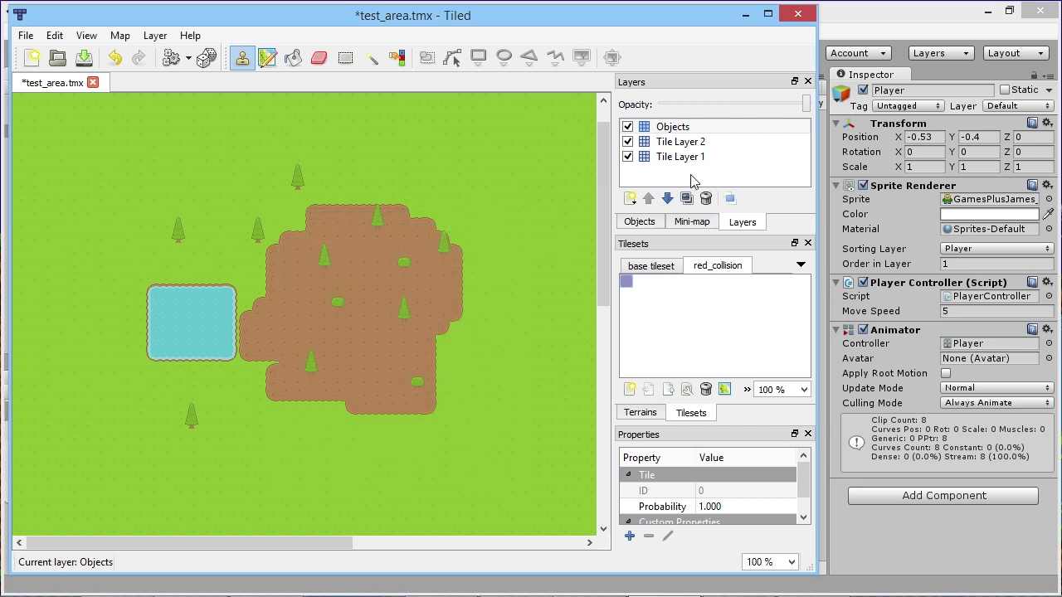
Add a new tile layer named Collision Layer
{"action": "left_click", "coordinate": [631, 201]}
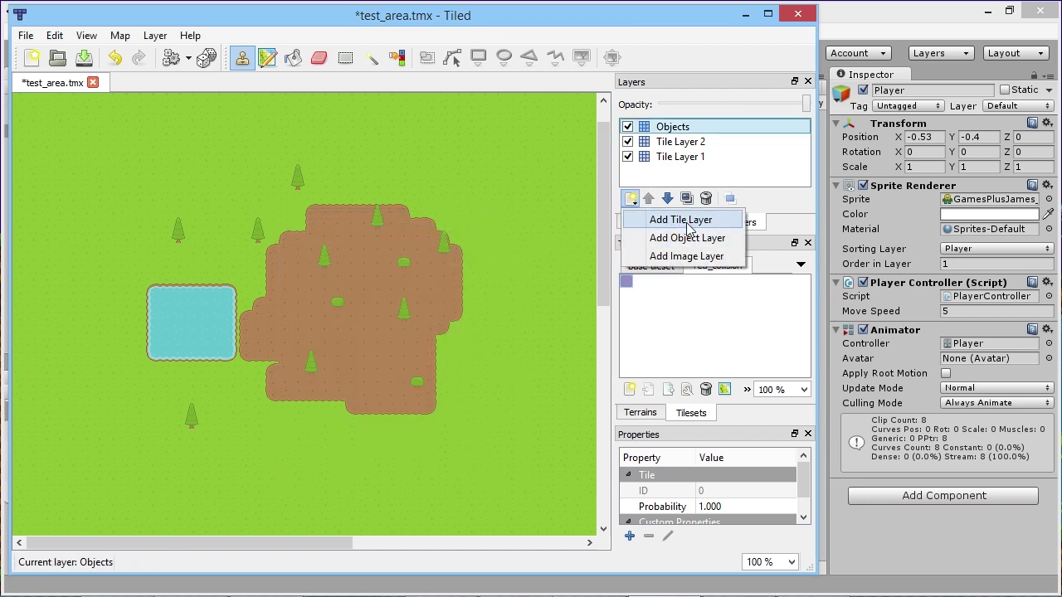
{"action": "left_click", "coordinate": [664, 217]}
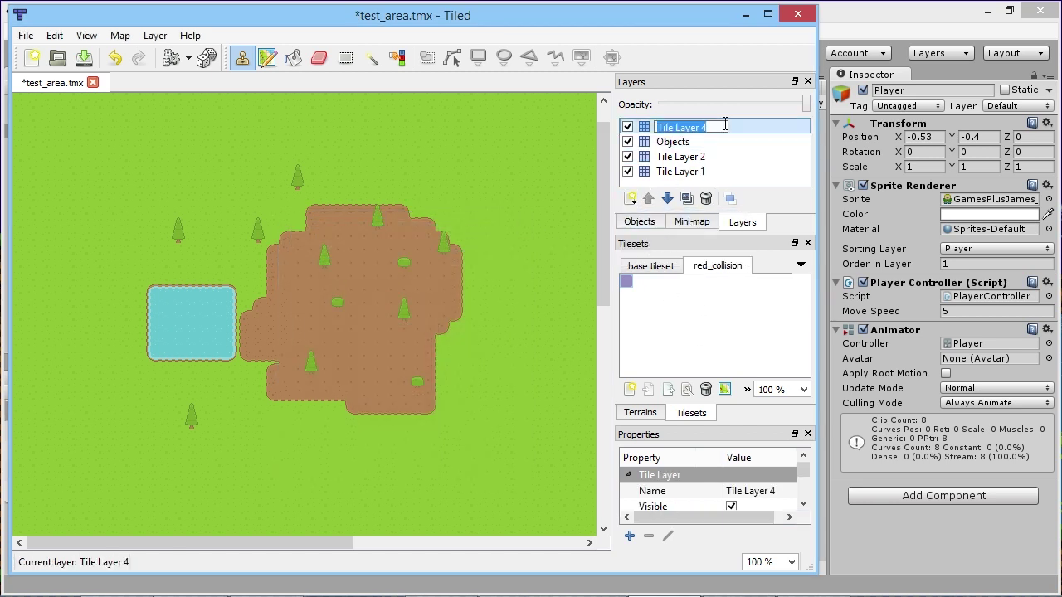
{"action": "type", "text": "Collision Layer"}
{"action": "key", "text": "Return"}
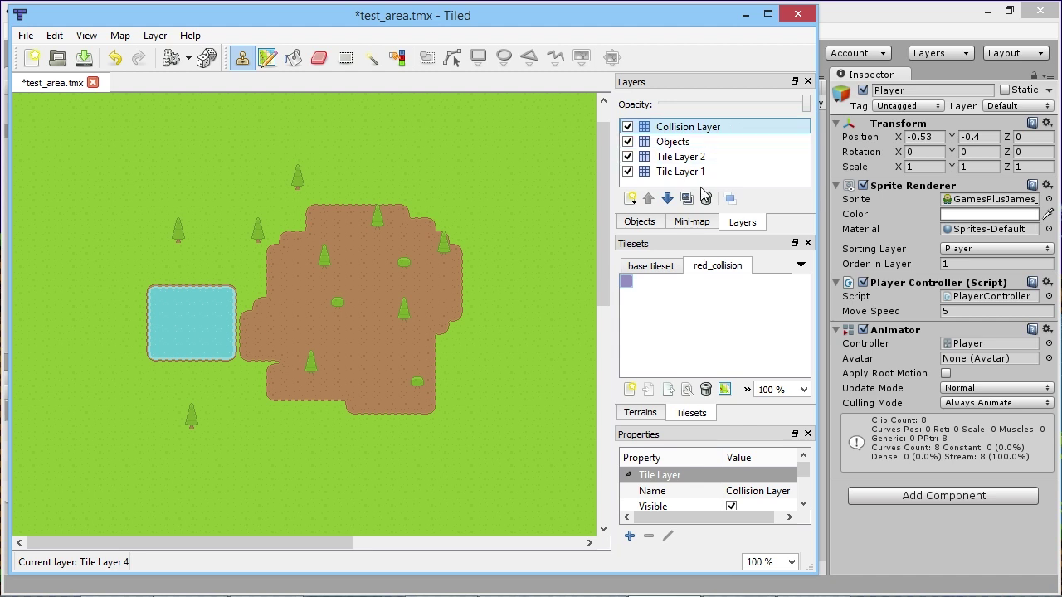
Paint red collision tiles beside the dirt's right edge and stamp a base tile onto the dirt
{"action": "left_click", "coordinate": [625, 281]}
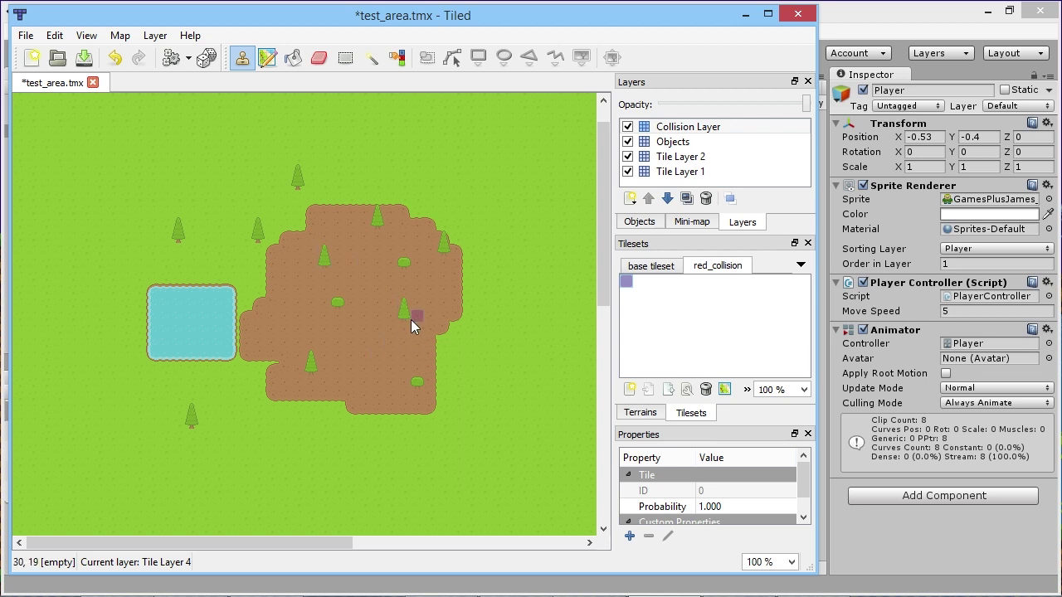
{"action": "mouse_move", "coordinate": [440, 407]}
{"action": "left_mouse_down"}
{"action": "mouse_move", "coordinate": [436, 374]}
{"action": "mouse_move", "coordinate": [440, 403]}
{"action": "mouse_move", "coordinate": [455, 407]}
{"action": "mouse_move", "coordinate": [457, 355]}
{"action": "mouse_move", "coordinate": [438, 345]}
{"action": "mouse_move", "coordinate": [462, 394]}
{"action": "left_mouse_up"}
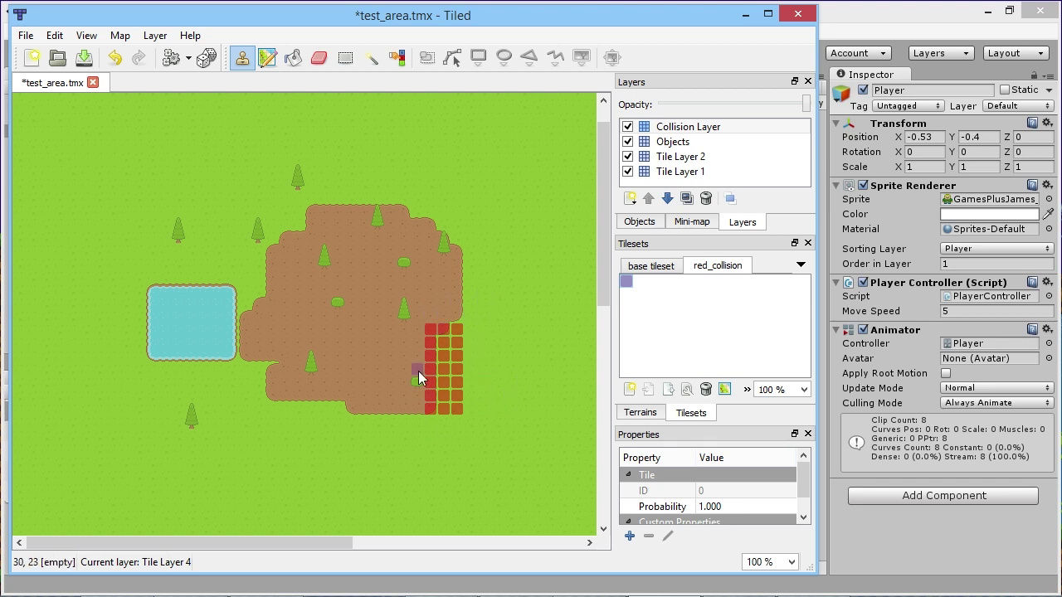
{"action": "left_click", "coordinate": [659, 272]}
{"action": "left_click", "coordinate": [659, 307]}
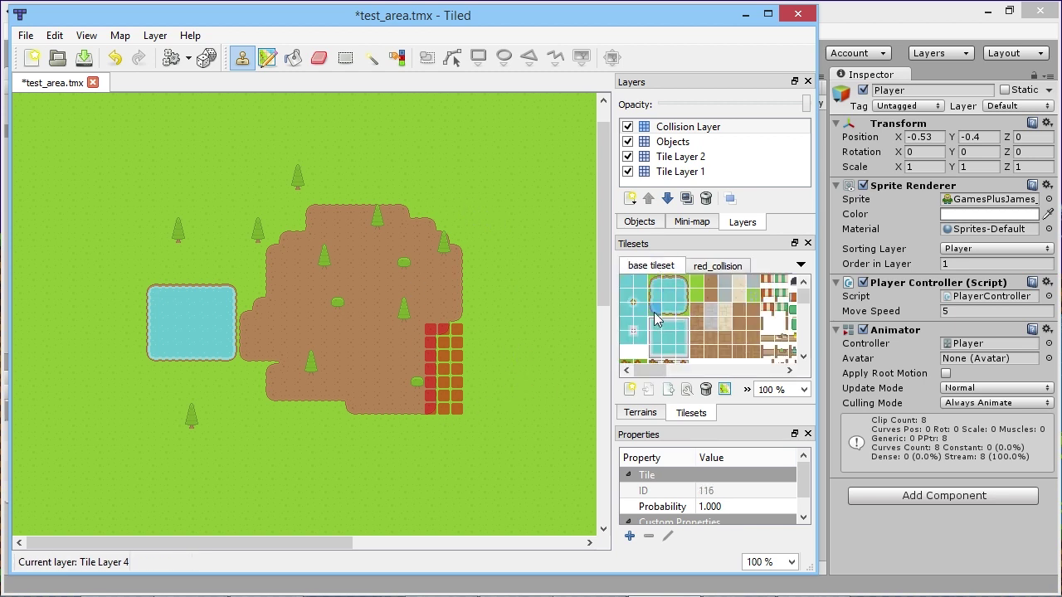
{"action": "left_click", "coordinate": [299, 249]}
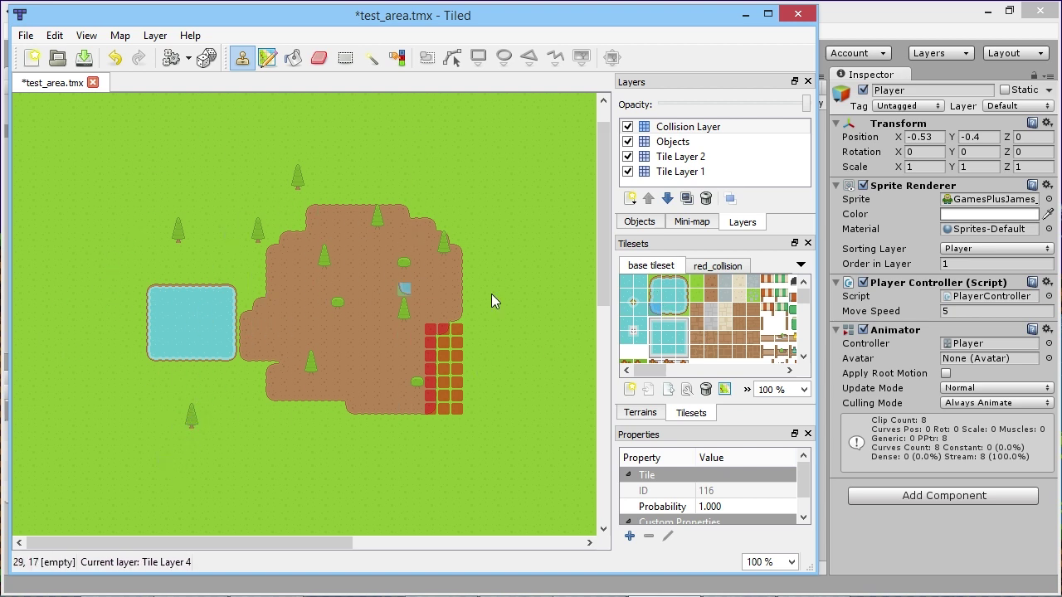
On Collision Layer, paint red collision tiles along the map's top and right borders
{"action": "left_click", "coordinate": [663, 128]}
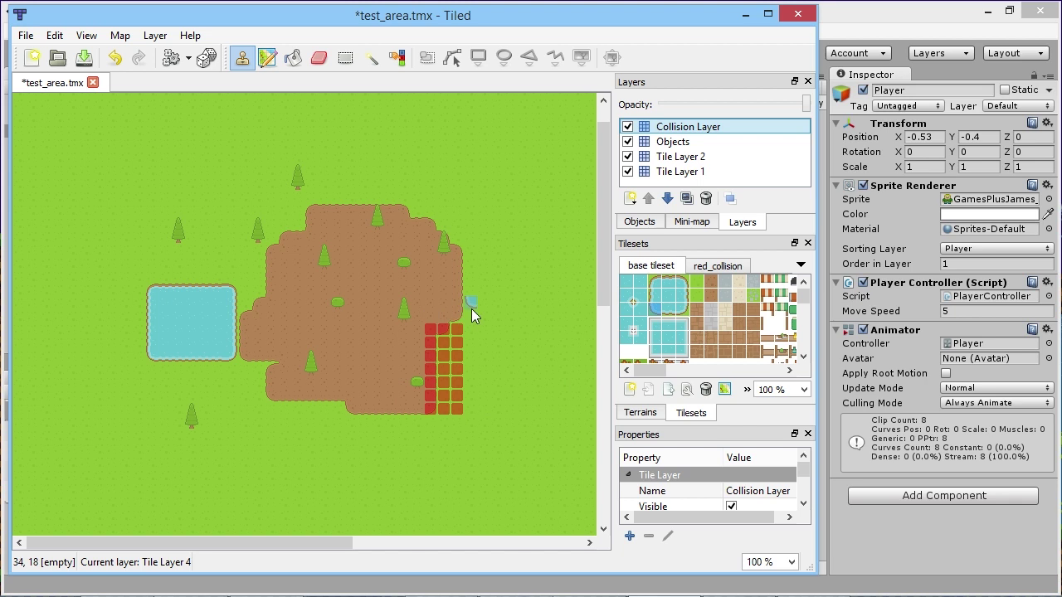
{"action": "left_click", "coordinate": [716, 282]}
{"action": "left_click", "coordinate": [718, 265]}
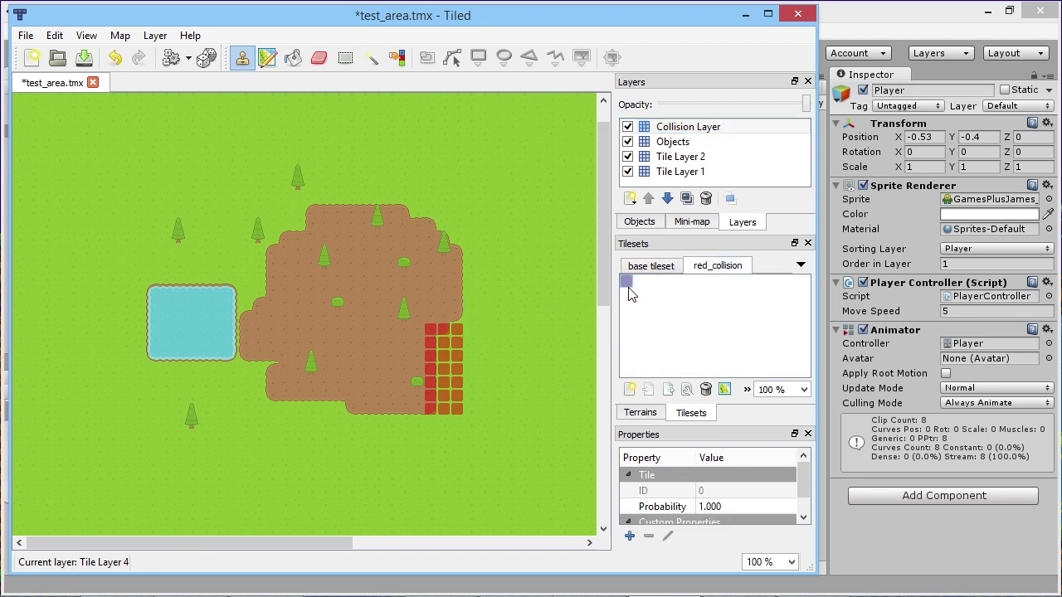
{"action": "mouse_move", "coordinate": [245, 136]}
{"action": "left_mouse_down"}
{"action": "mouse_move", "coordinate": [277, 126]}
{"action": "mouse_move", "coordinate": [538, 135]}
{"action": "mouse_move", "coordinate": [513, 401]}
{"action": "mouse_move", "coordinate": [519, 481]}
{"action": "mouse_move", "coordinate": [163, 493]}
{"action": "mouse_move", "coordinate": [298, 481]}
{"action": "mouse_move", "coordinate": [244, 478]}
{"action": "left_mouse_up"}
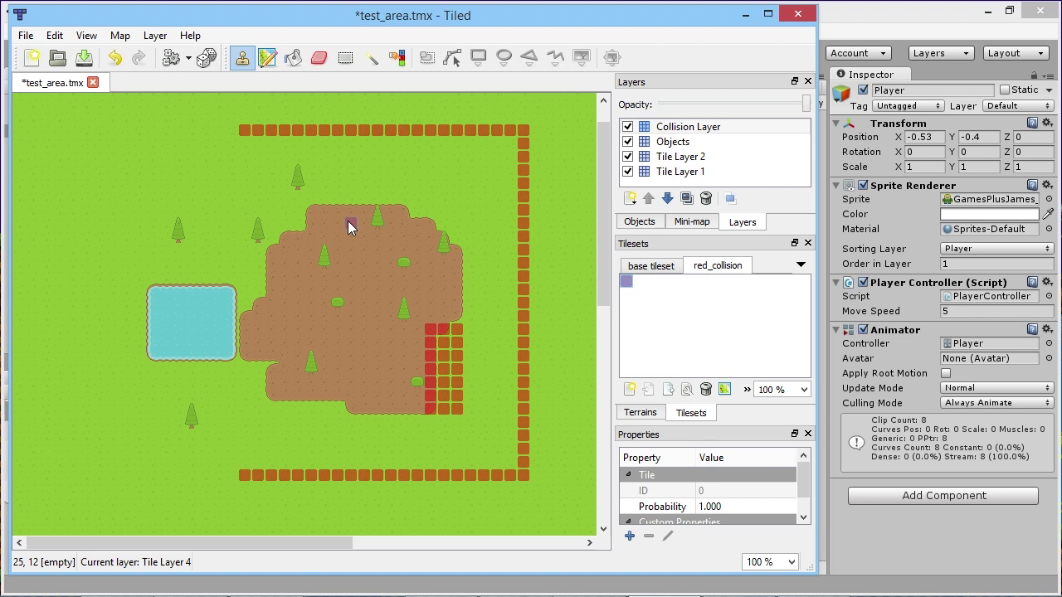
{"action": "left_click", "coordinate": [630, 200]}
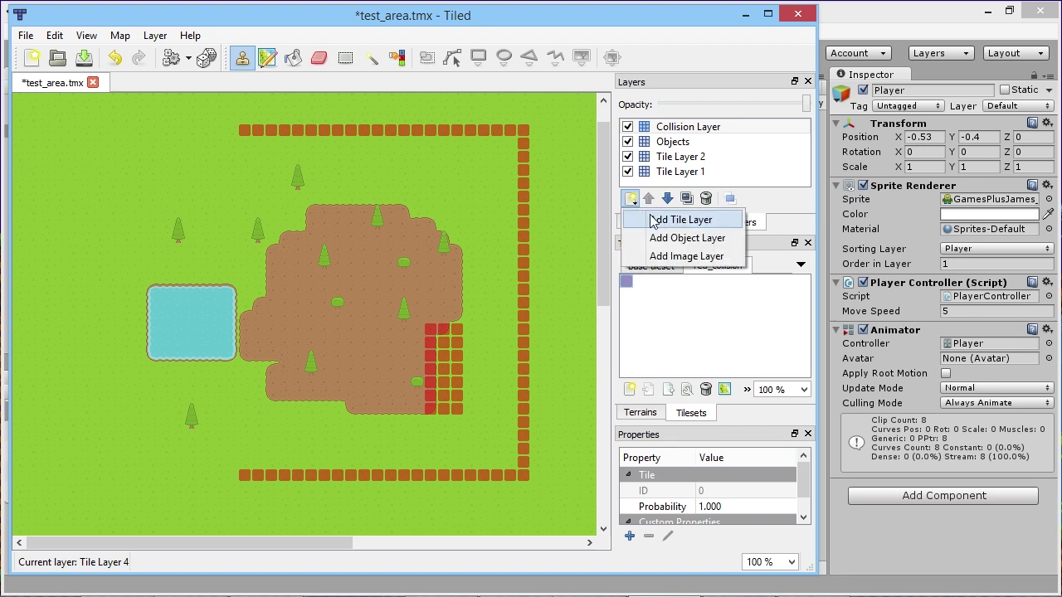
Add a new object layer, keeping the name Object Layer 1
{"action": "left_click", "coordinate": [711, 239]}
{"action": "double_click", "coordinate": [745, 128]}
{"action": "key", "text": "Return"}
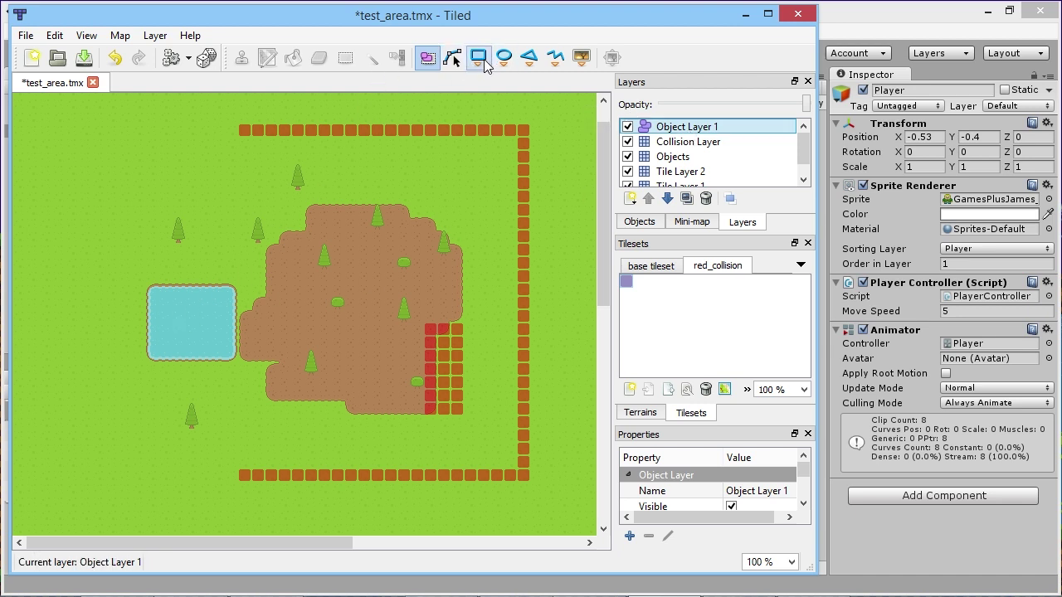
{"action": "left_click", "coordinate": [87, 35]}
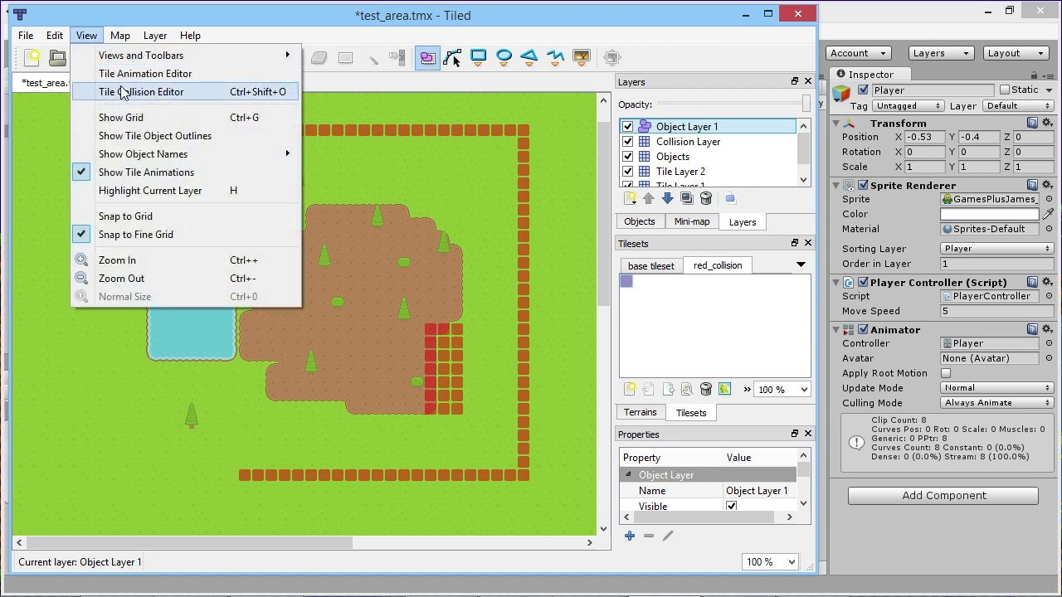
{"action": "left_click", "coordinate": [408, 29]}
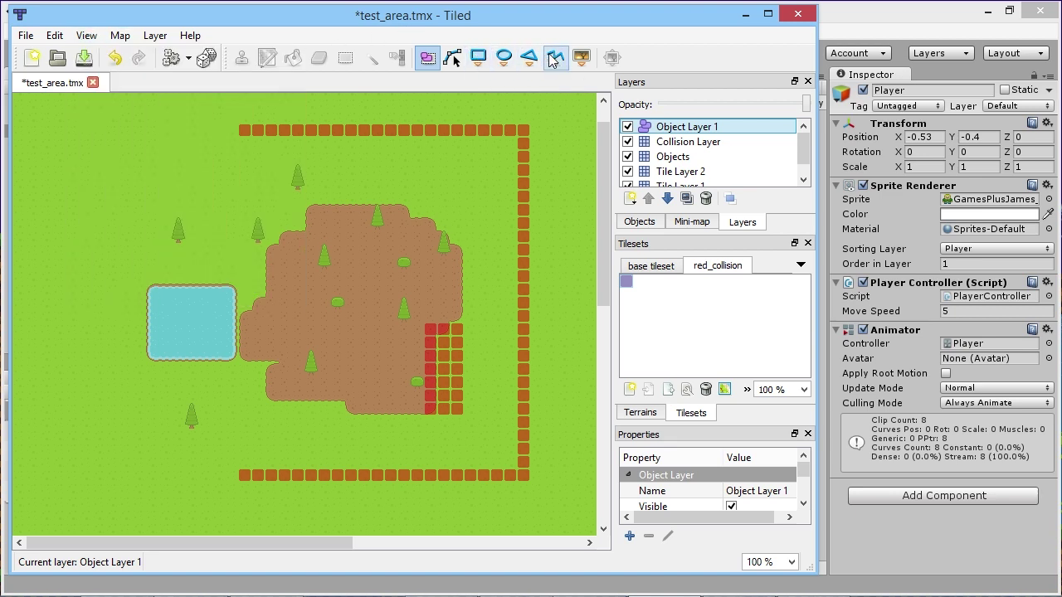
Draw rectangle objects along the map's top edge and down its left edge
{"action": "left_click", "coordinate": [479, 58]}
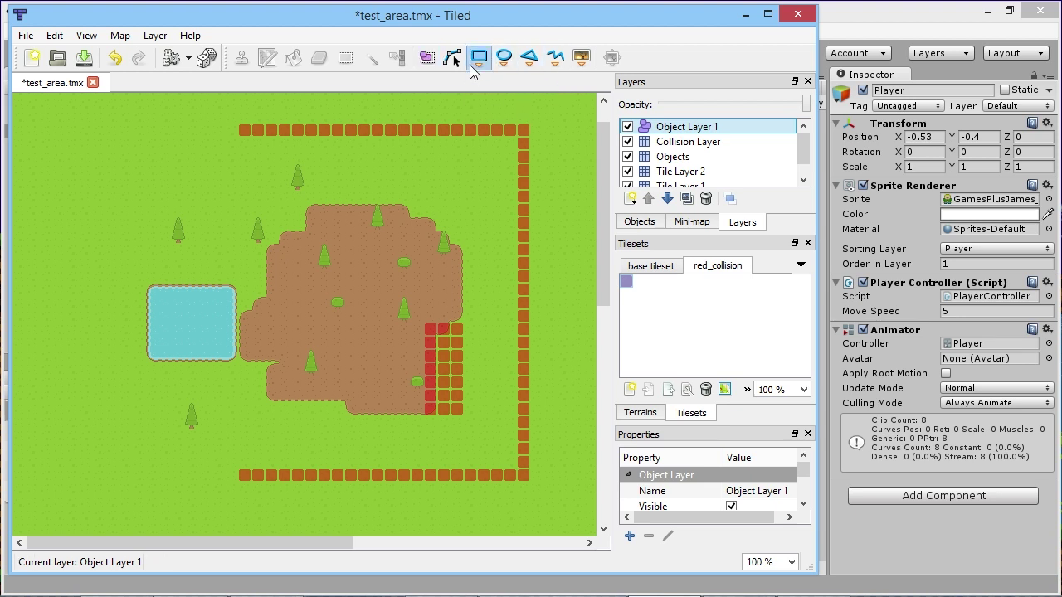
{"action": "left_click_drag", "start_coordinate": [18, 118], "coordinate": [241, 136]}
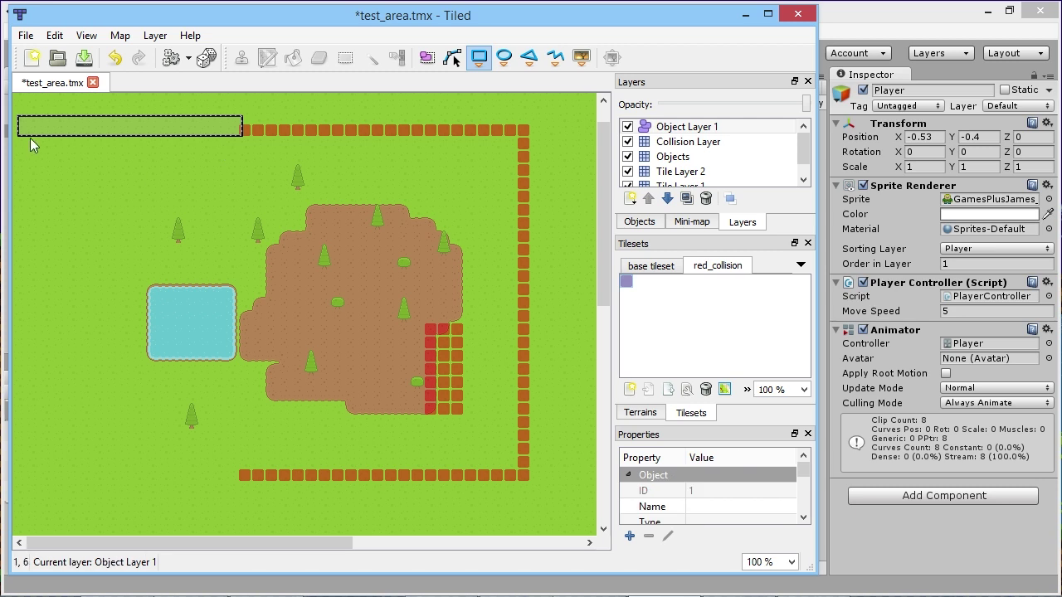
{"action": "left_click_drag", "start_coordinate": [19, 136], "coordinate": [249, 486]}
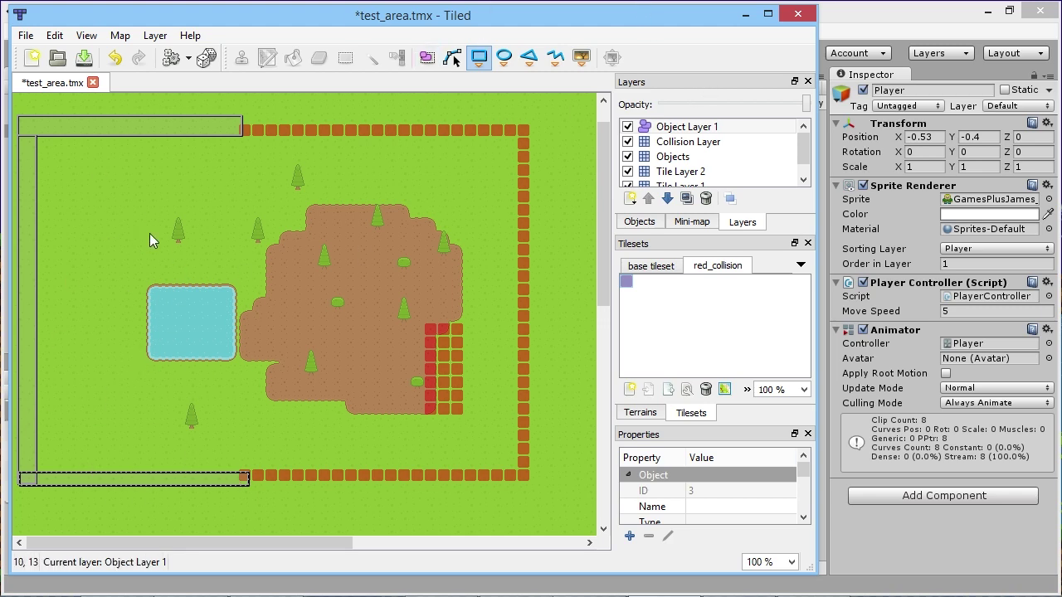
{"action": "scroll", "coordinate": [161, 215], "scroll_direction": "up", "scroll_amount": 3, "text": "ctrl"}
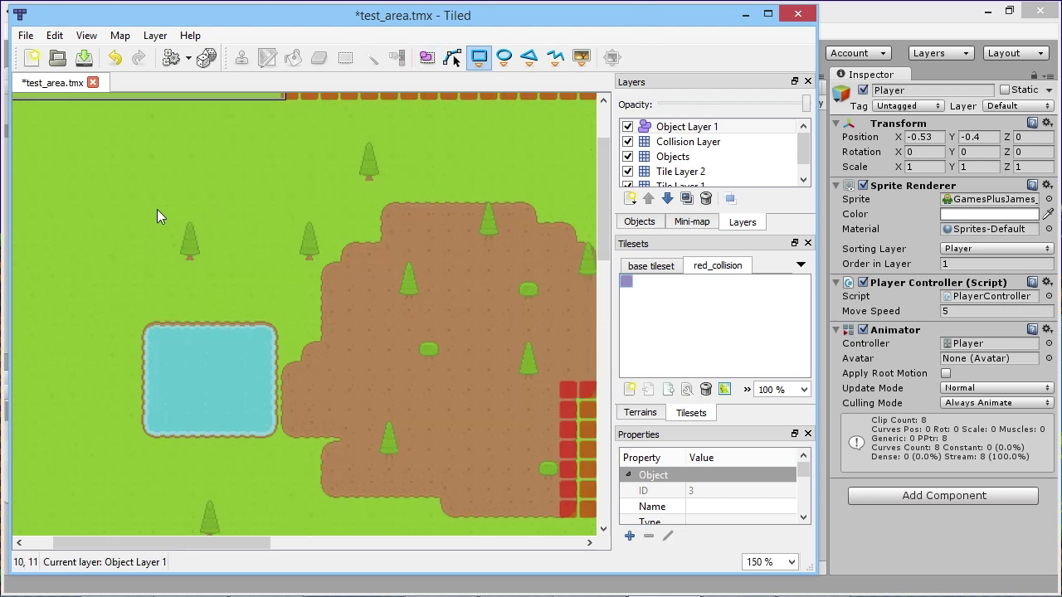
{"action": "scroll", "coordinate": [207, 257], "scroll_direction": "down", "scroll_amount": 1, "text": "ctrl"}
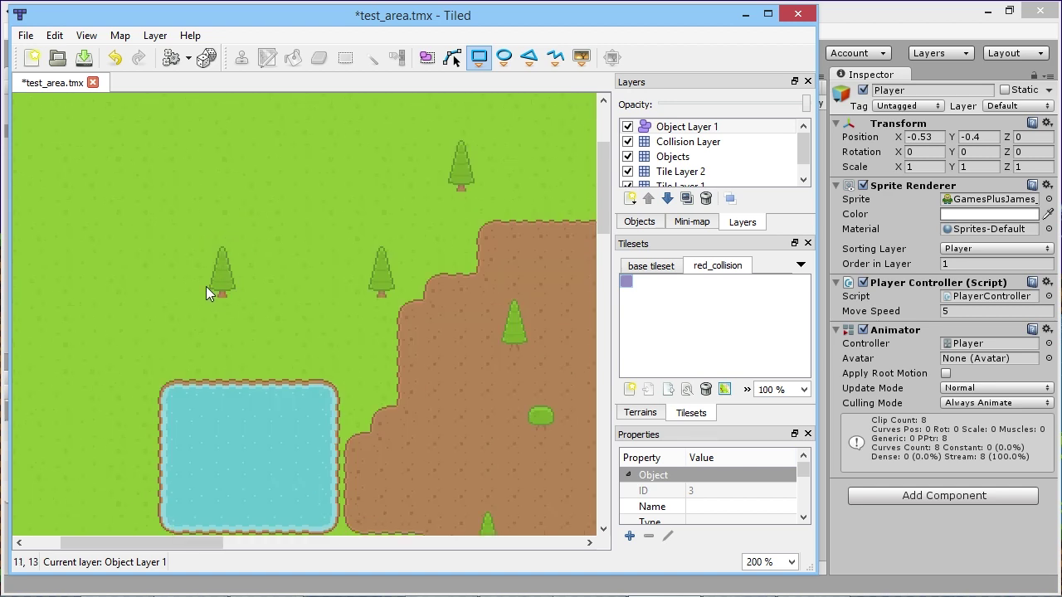
Draw a polygon triangle around a tree; draw a second tree's triangle, then undo it
{"action": "left_click", "coordinate": [557, 58]}
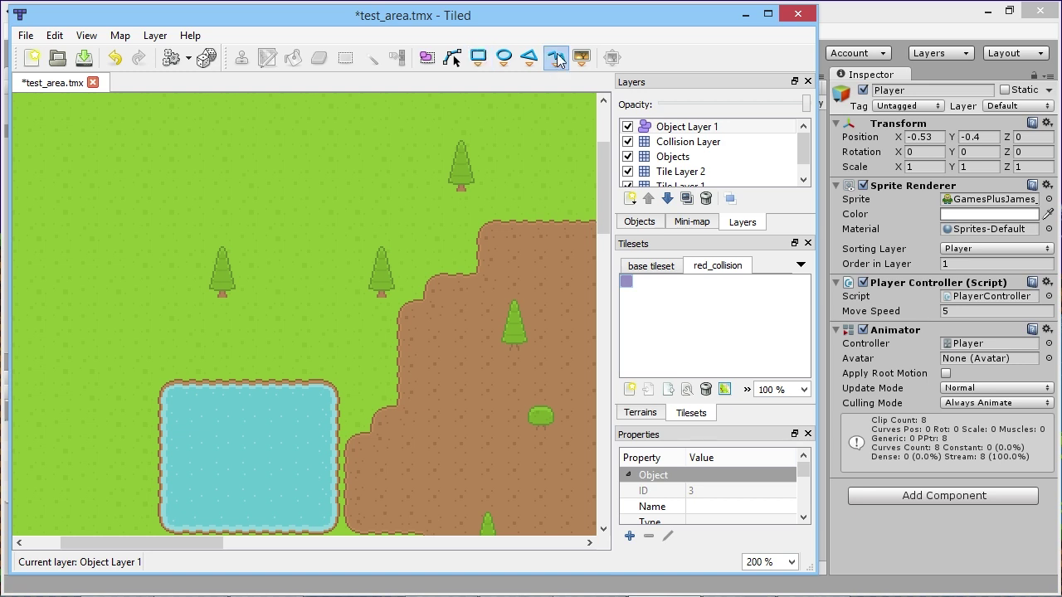
{"action": "left_click", "coordinate": [208, 295]}
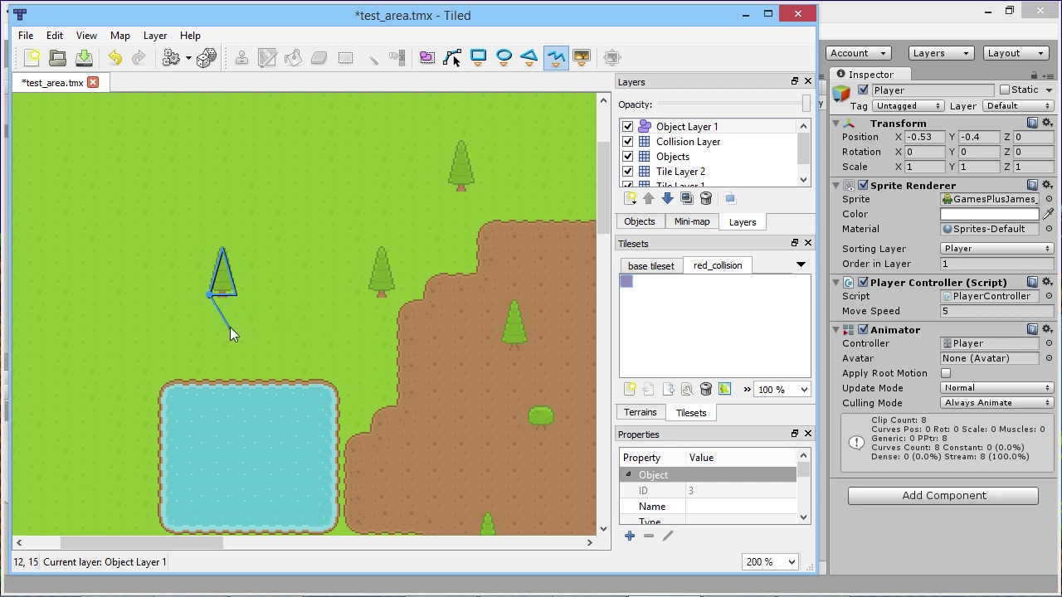
{"action": "right_click", "coordinate": [281, 336]}
{"action": "scroll", "coordinate": [188, 261], "scroll_direction": "down", "scroll_amount": 2, "text": "ctrl"}
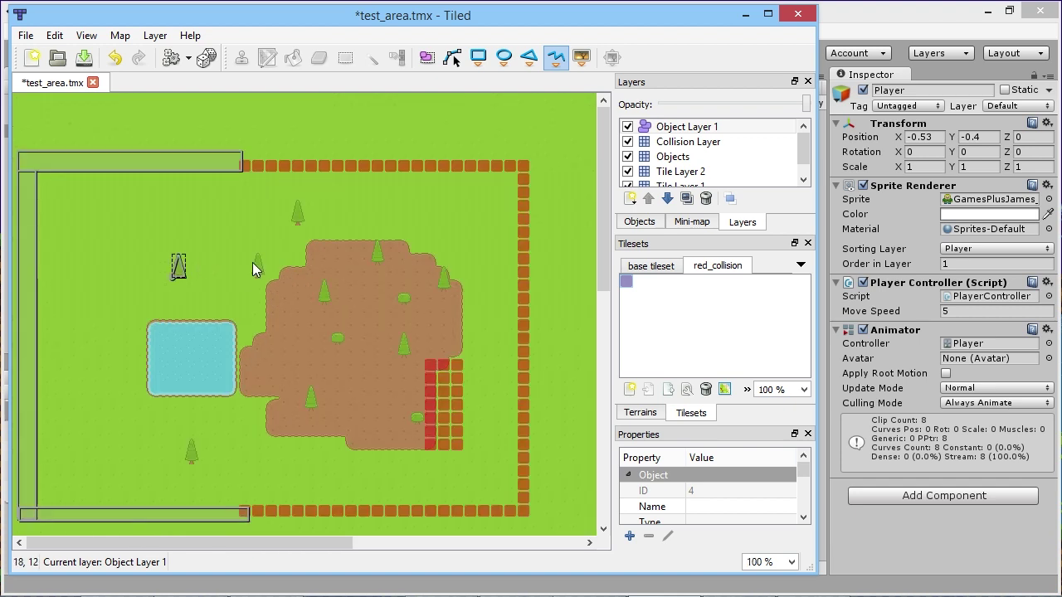
{"action": "scroll", "coordinate": [219, 289], "scroll_direction": "up", "scroll_amount": 2, "text": "ctrl"}
{"action": "left_click", "coordinate": [284, 260]}
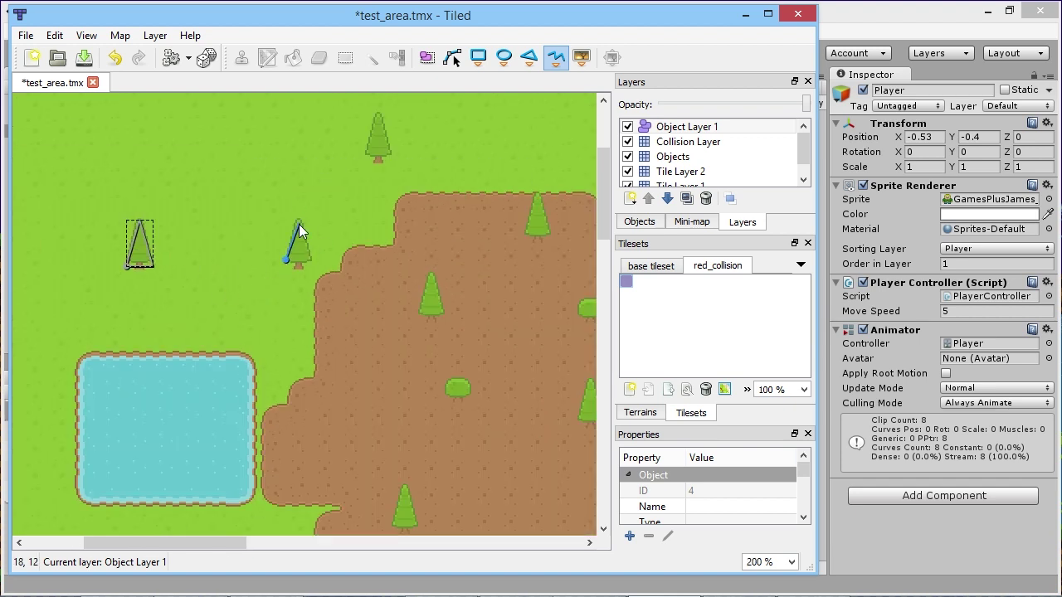
{"action": "right_click", "coordinate": [311, 286]}
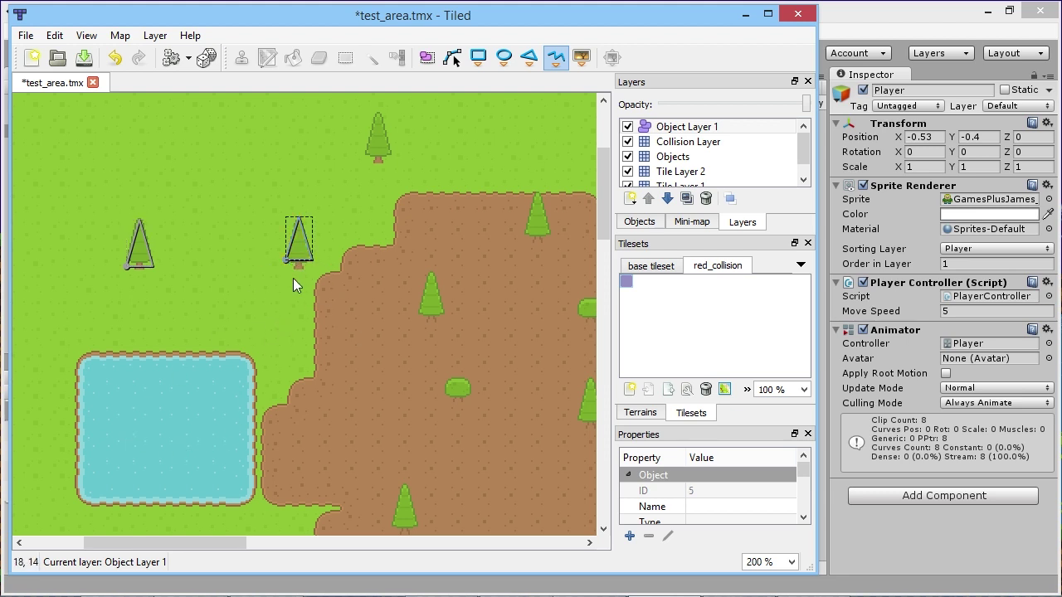
{"action": "scroll", "coordinate": [375, 159], "scroll_direction": "up", "scroll_amount": 2, "text": "ctrl"}
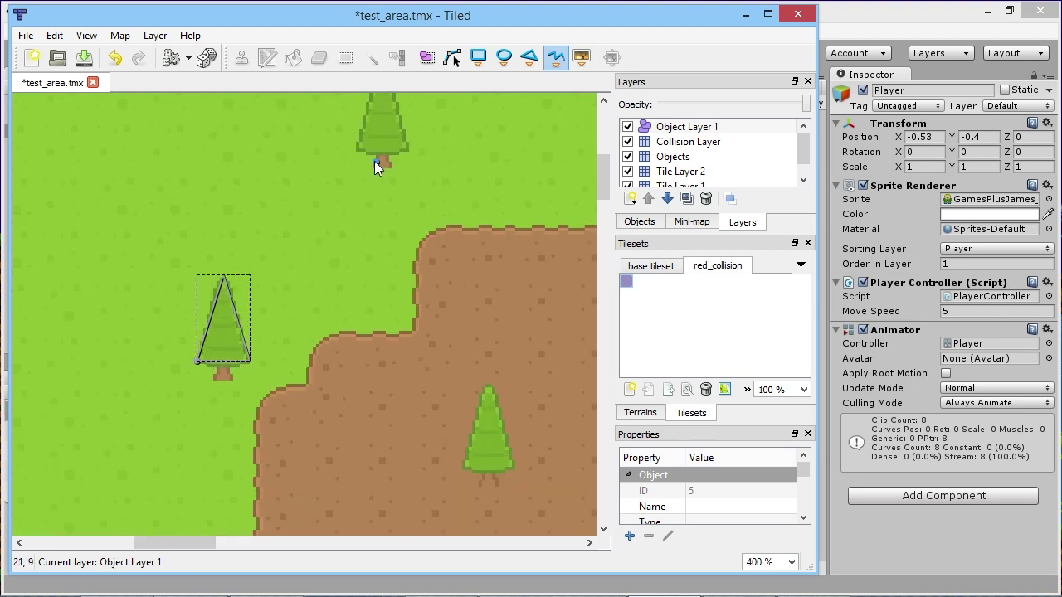
{"action": "key", "text": "ctrl+z"}
Outline a tree trunk with a polygon shape
{"action": "left_click", "coordinate": [370, 168]}
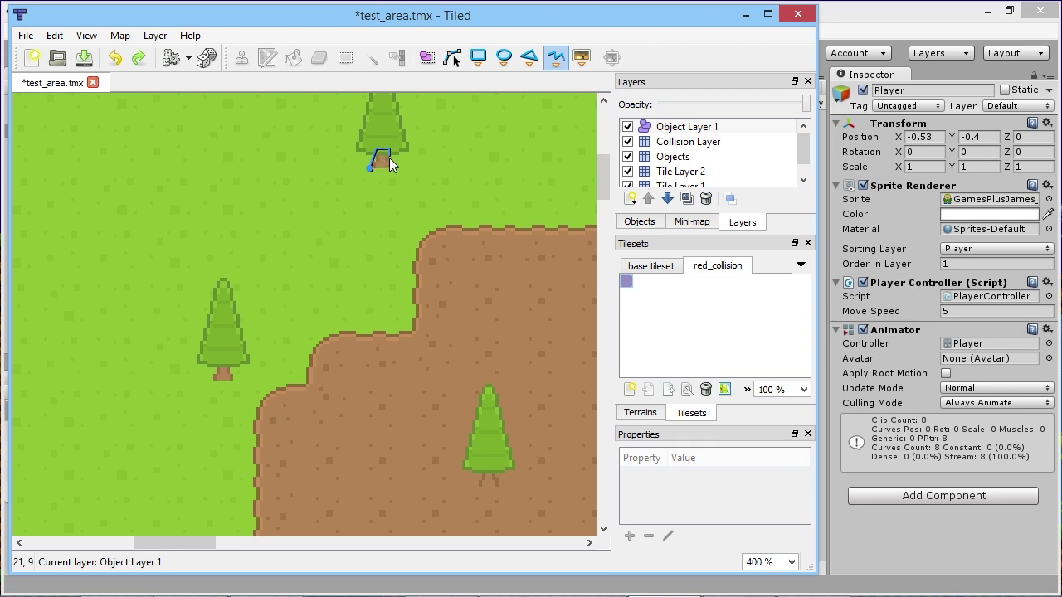
{"action": "left_click", "coordinate": [392, 167]}
{"action": "left_click", "coordinate": [372, 168]}
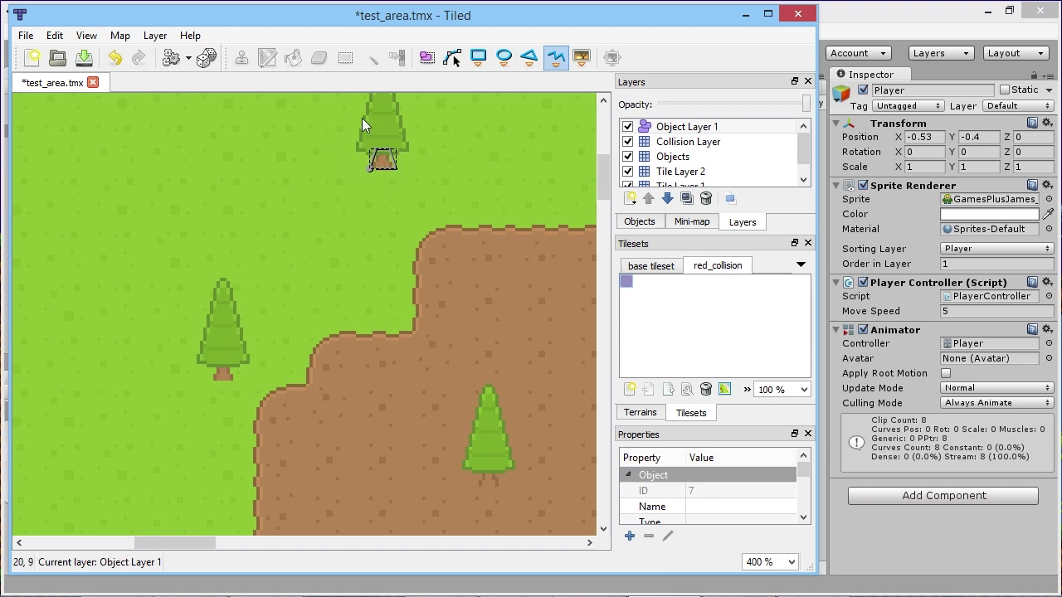
{"action": "scroll", "coordinate": [467, 208], "scroll_direction": "down", "scroll_amount": 2, "text": "ctrl"}
{"action": "scroll", "coordinate": [427, 248], "scroll_direction": "down", "scroll_amount": 1, "text": "ctrl"}
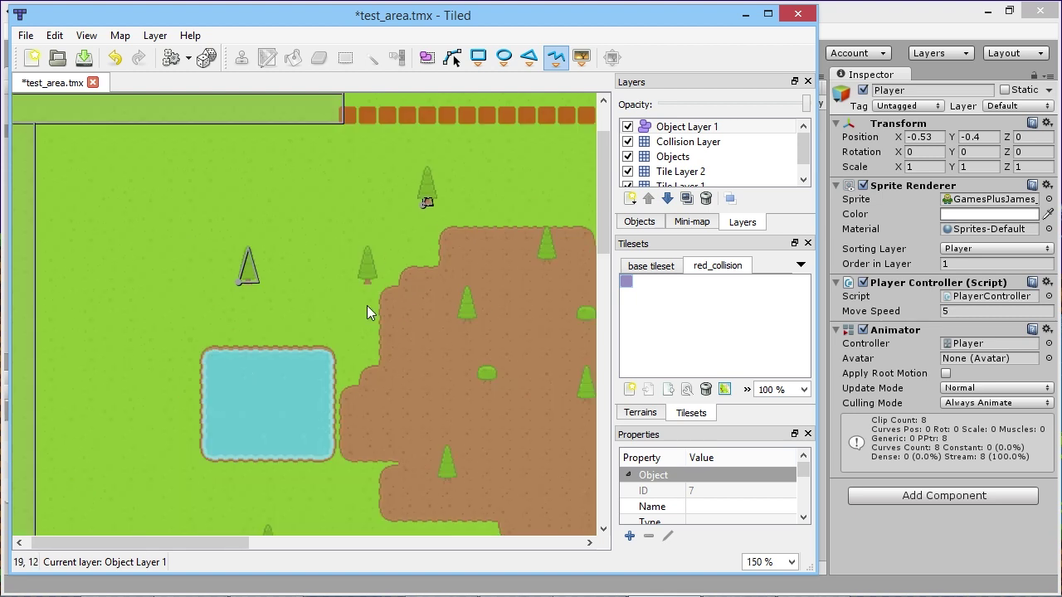
{"action": "scroll", "coordinate": [352, 353], "scroll_direction": "down", "scroll_amount": 5}
{"action": "scroll", "coordinate": [329, 278], "scroll_direction": "up", "scroll_amount": 2}
{"action": "scroll", "coordinate": [330, 307], "scroll_direction": "up", "scroll_amount": 2}
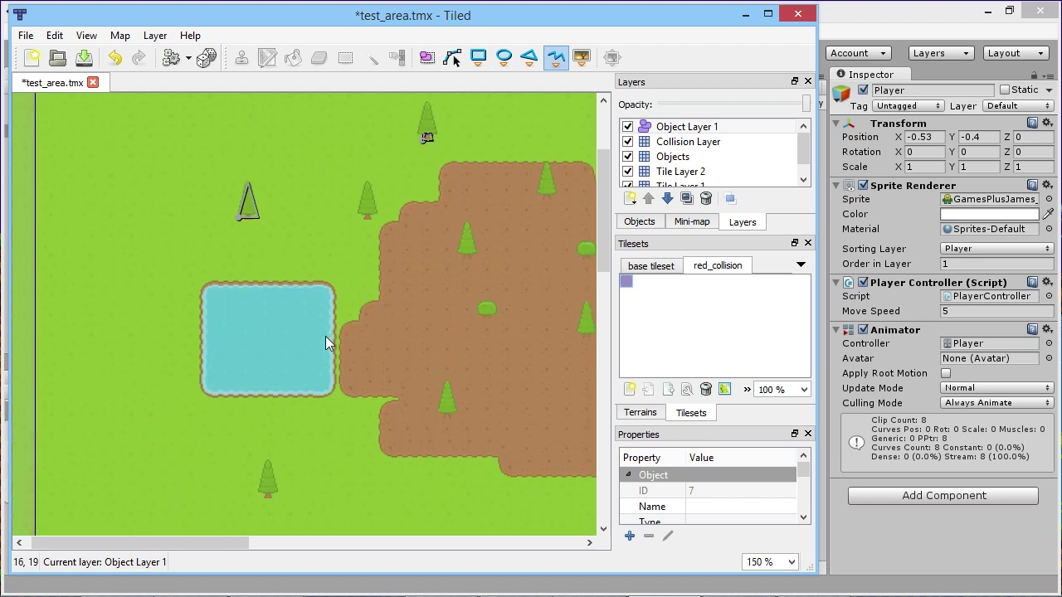
{"action": "scroll", "coordinate": [174, 290], "scroll_direction": "up", "scroll_amount": 2, "text": "ctrl"}
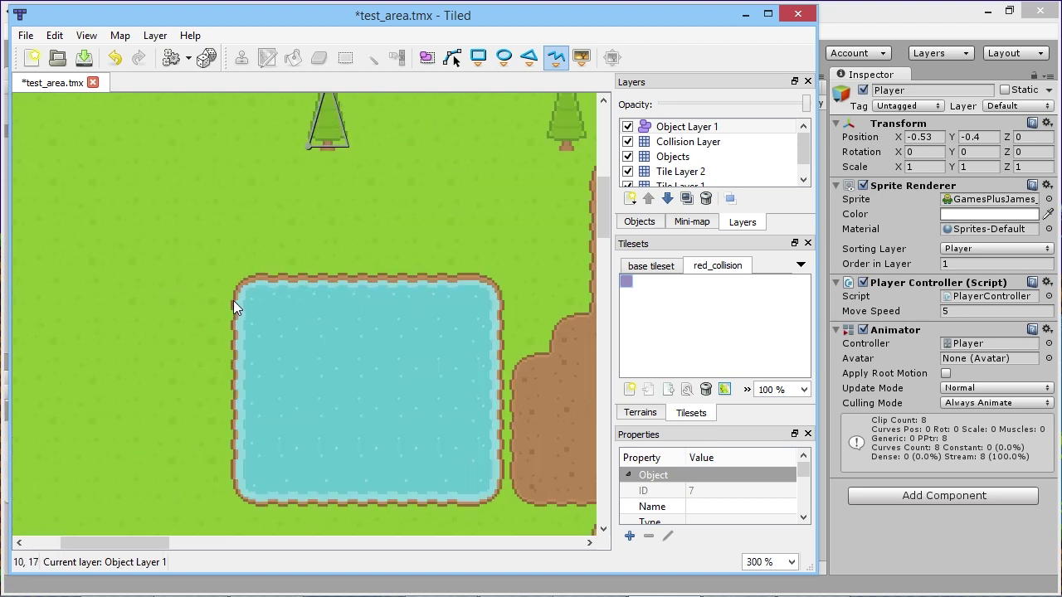
Outline the pond with a polyline around its corners, then save test_area.tmx
{"action": "left_click", "coordinate": [265, 273]}
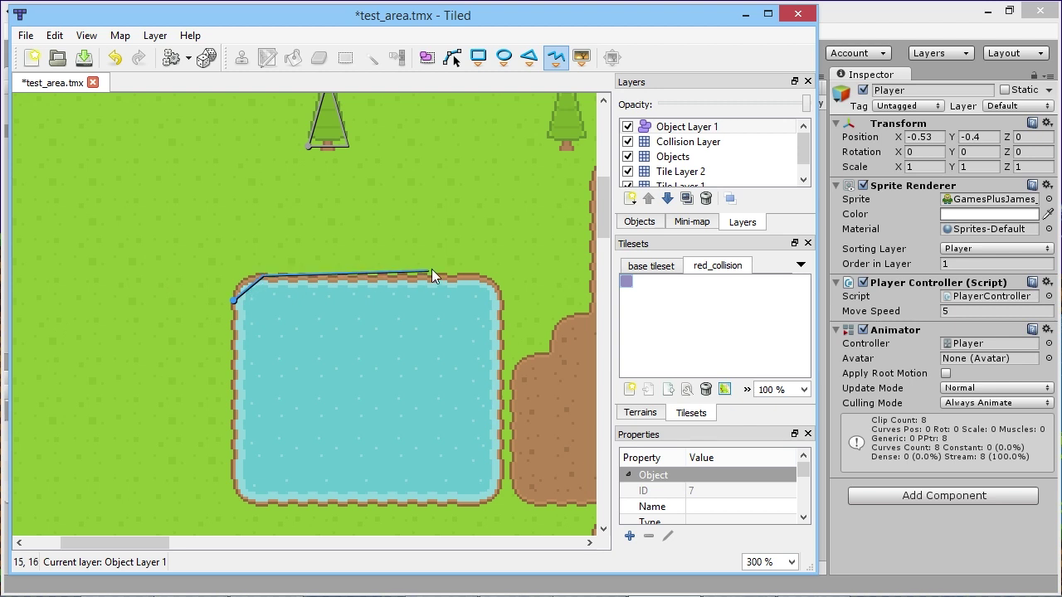
{"action": "left_click", "coordinate": [478, 278]}
{"action": "left_click", "coordinate": [502, 292]}
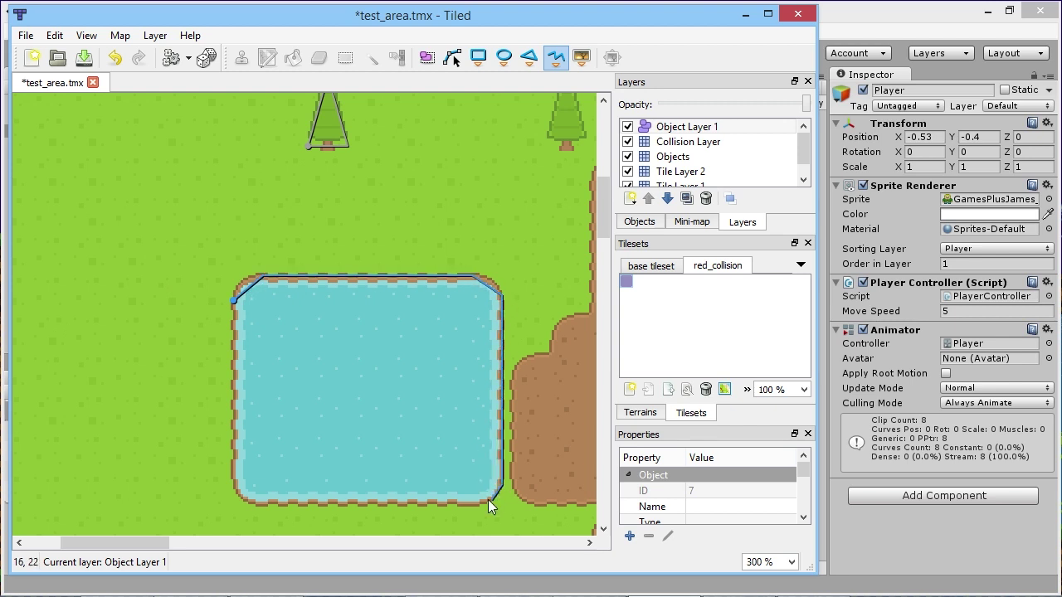
{"action": "left_click", "coordinate": [234, 487]}
{"action": "left_click", "coordinate": [235, 302]}
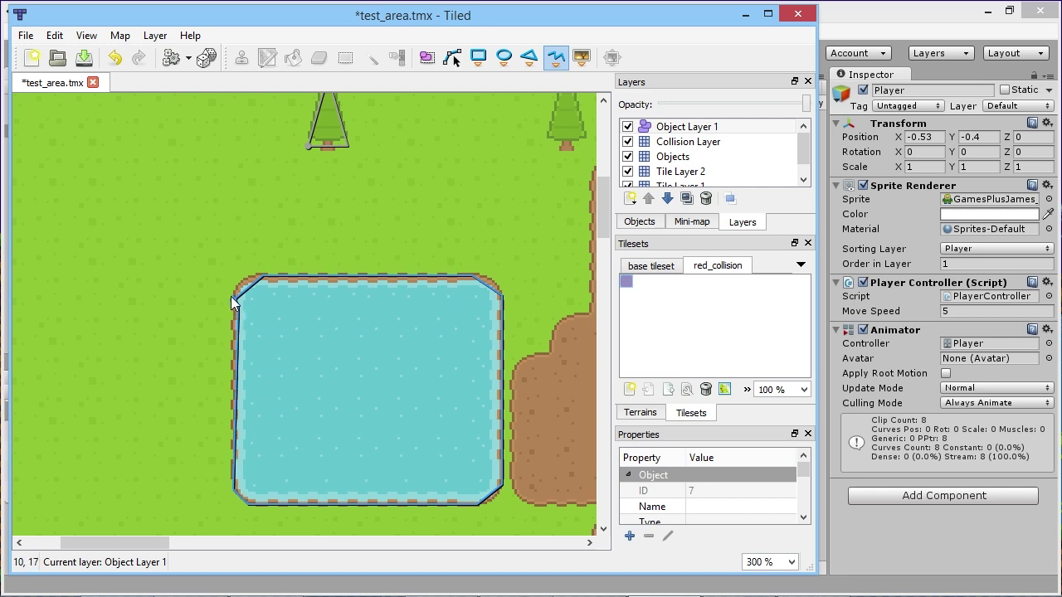
{"action": "key", "text": "ctrl+z"}
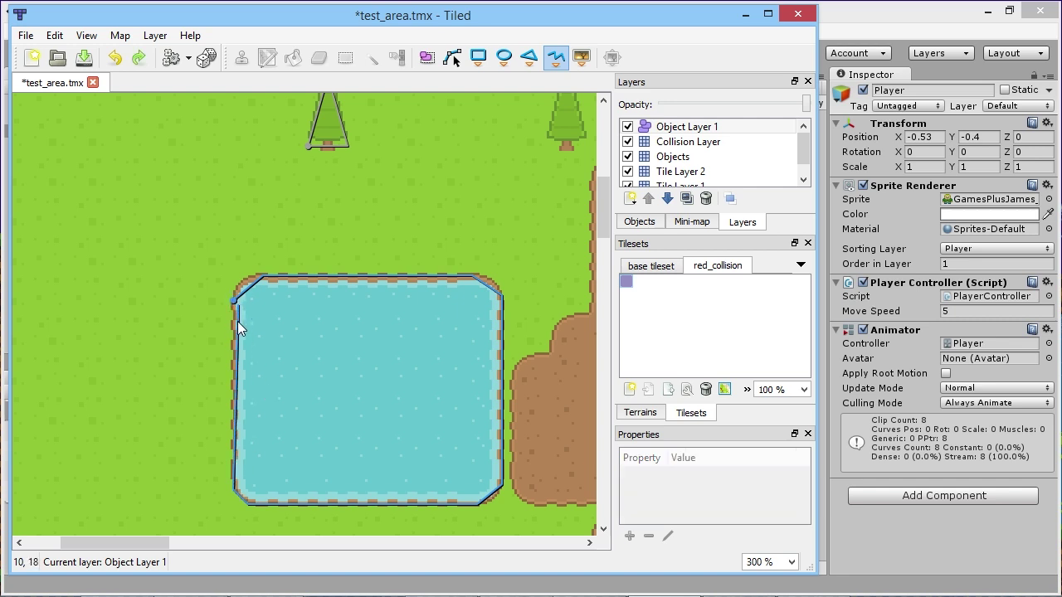
{"action": "right_click", "coordinate": [320, 362]}
{"action": "scroll", "coordinate": [150, 258], "scroll_direction": "down", "scroll_amount": 3, "text": "ctrl"}
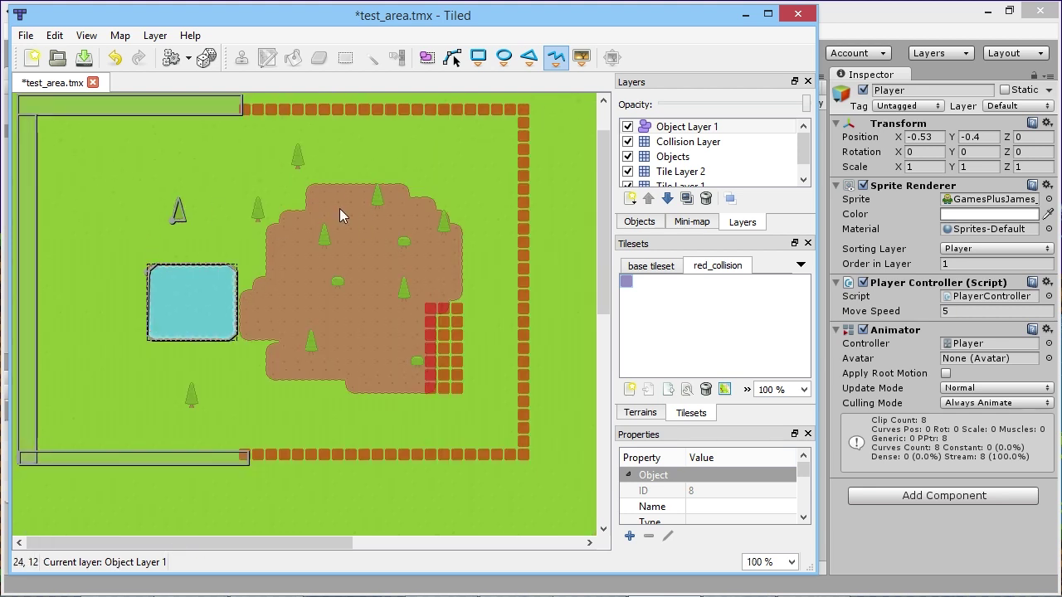
{"action": "key", "text": "ctrl+s"}
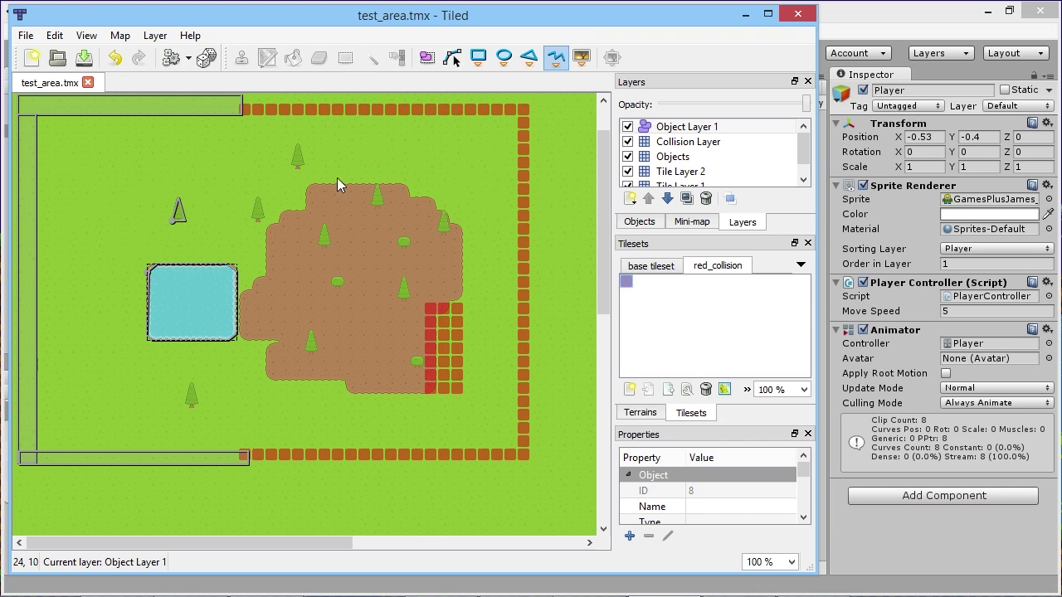
Reload test_area.tmx in Tiled2Unity and re-export it with the Big Ass Export Button
{"action": "left_click", "coordinate": [817, 585]}
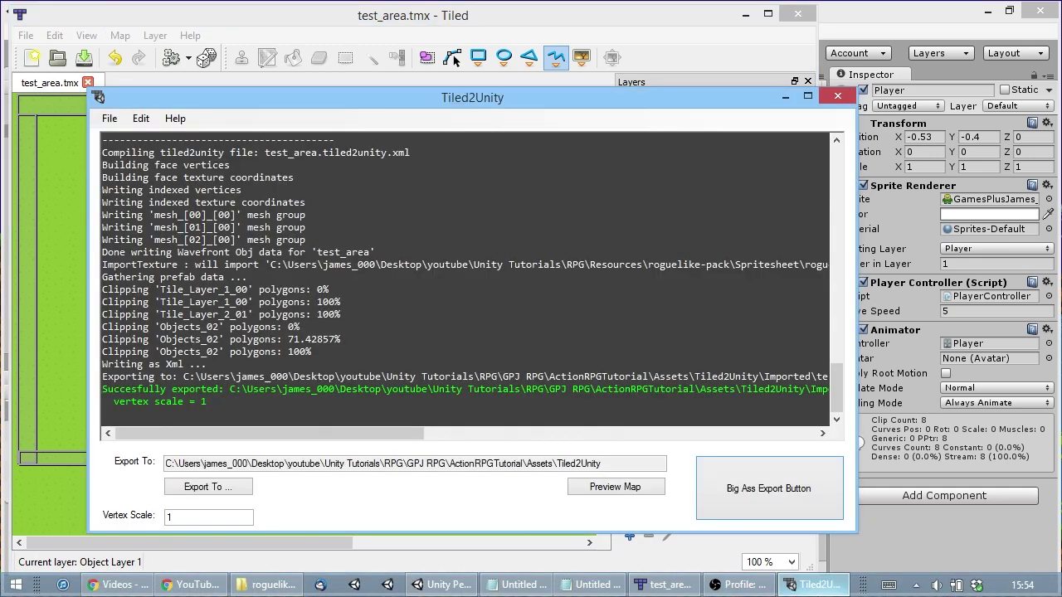
{"action": "left_click", "coordinate": [109, 118]}
{"action": "left_click", "coordinate": [147, 140]}
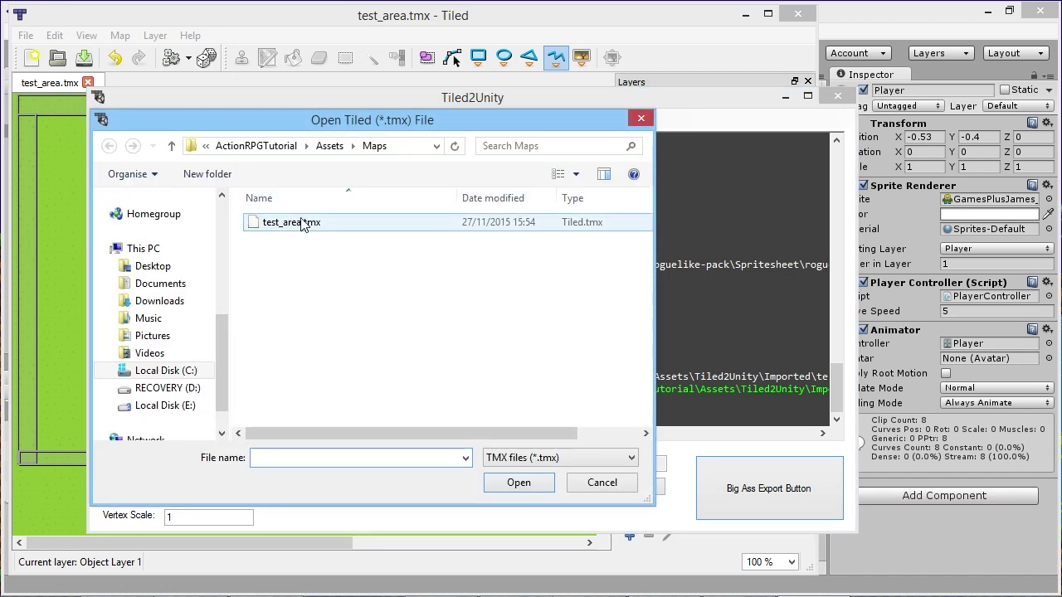
{"action": "double_click", "coordinate": [289, 222]}
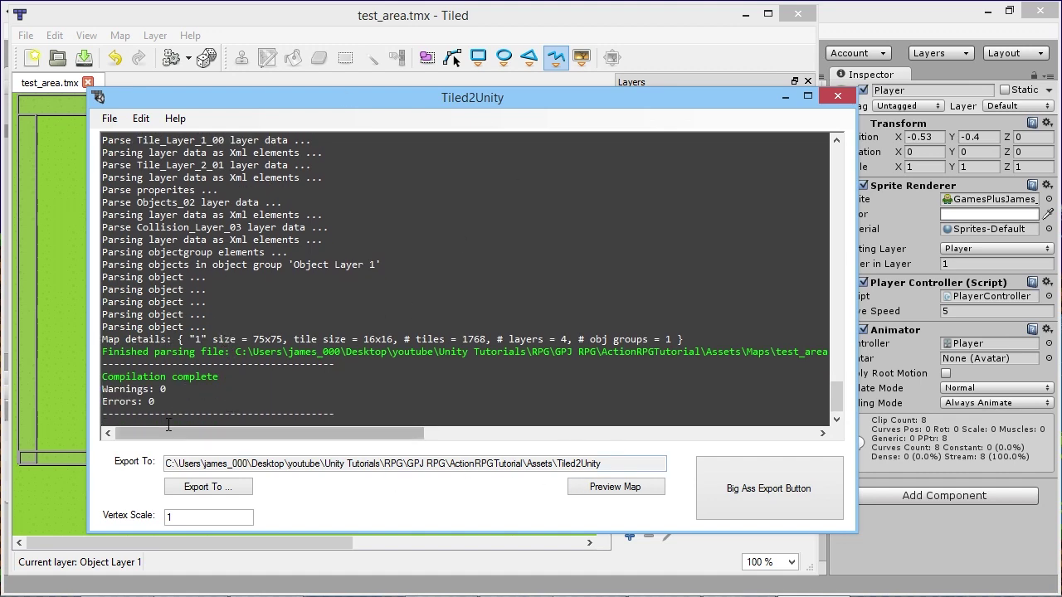
{"action": "left_click", "coordinate": [715, 483]}
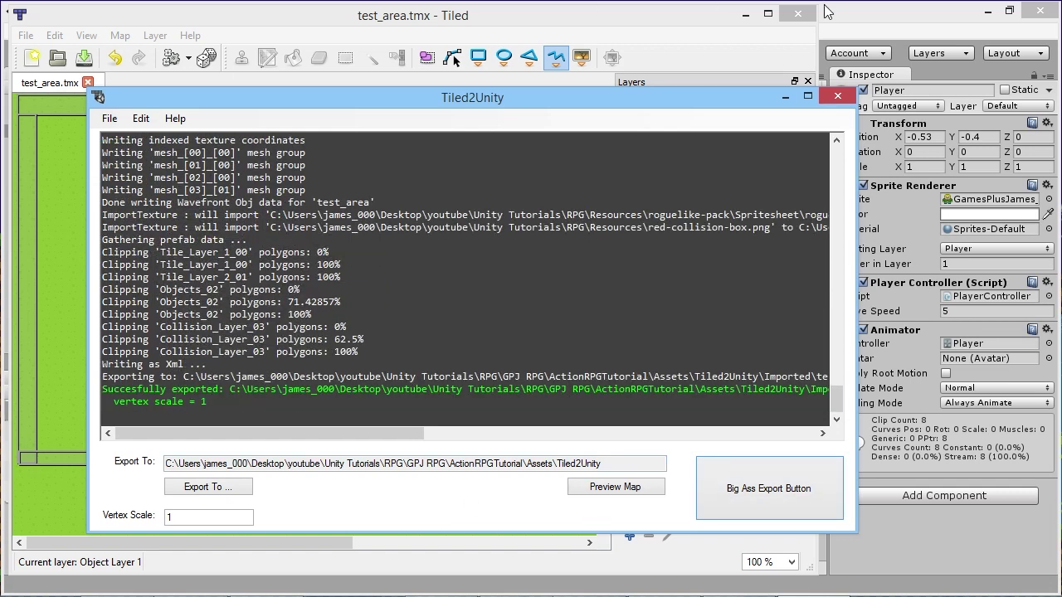
{"action": "left_click", "coordinate": [880, 22]}
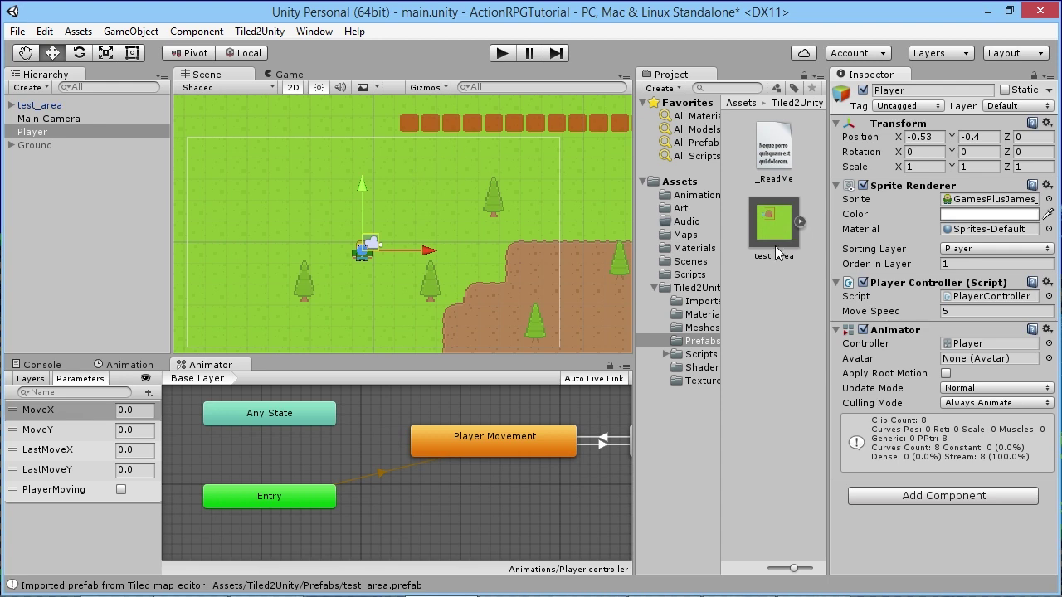
Expand test_area in the Hierarchy and frame Object Layer 1 in the Scene view
{"action": "scroll", "coordinate": [396, 222], "scroll_direction": "down", "scroll_amount": 1}
{"action": "scroll", "coordinate": [398, 218], "scroll_direction": "down", "scroll_amount": 5}
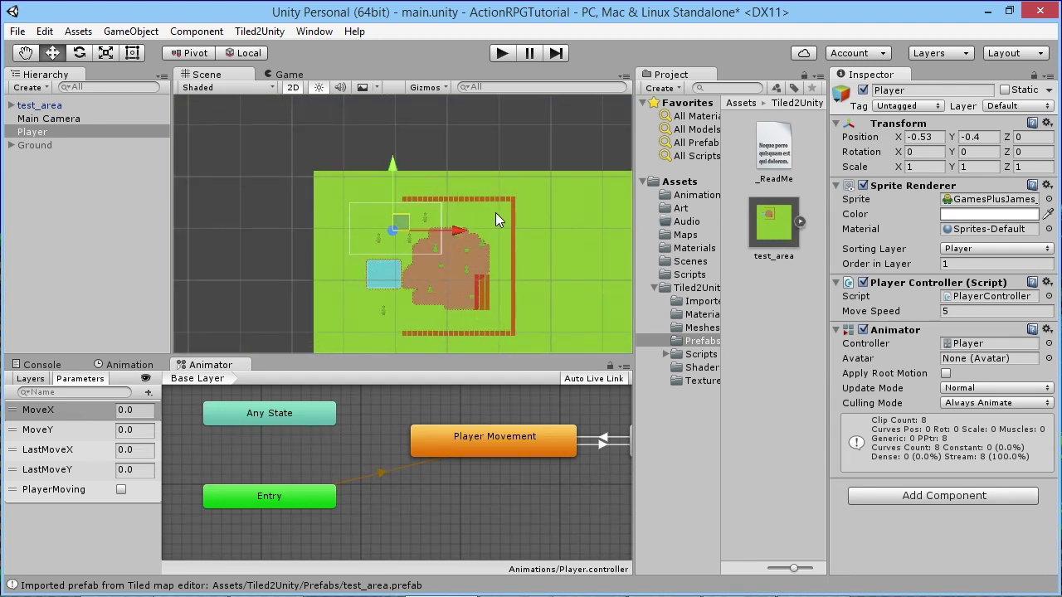
{"action": "scroll", "coordinate": [358, 246], "scroll_direction": "up", "scroll_amount": 6}
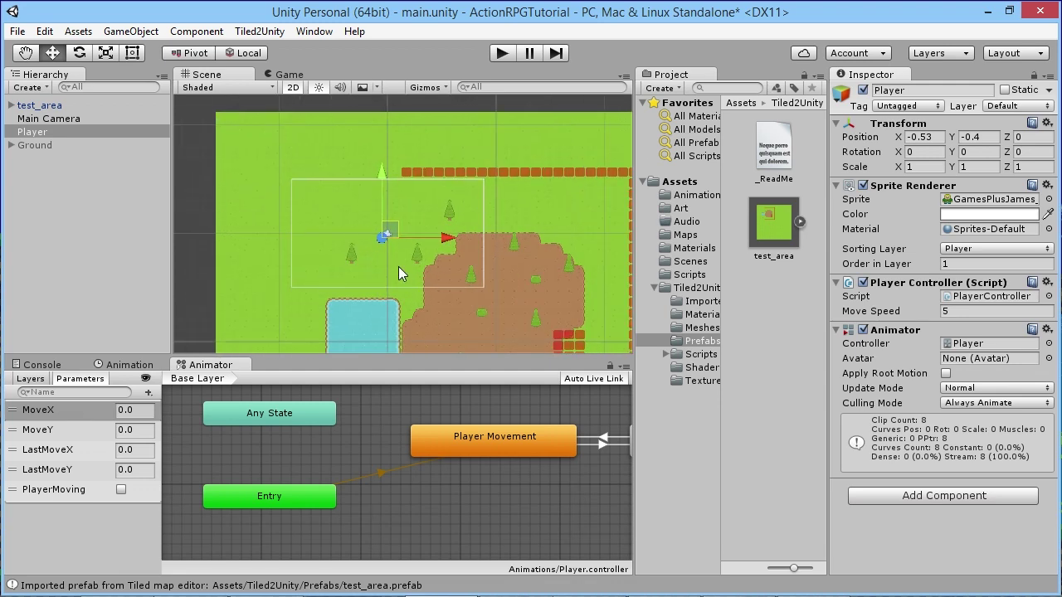
{"action": "left_click", "coordinate": [11, 105]}
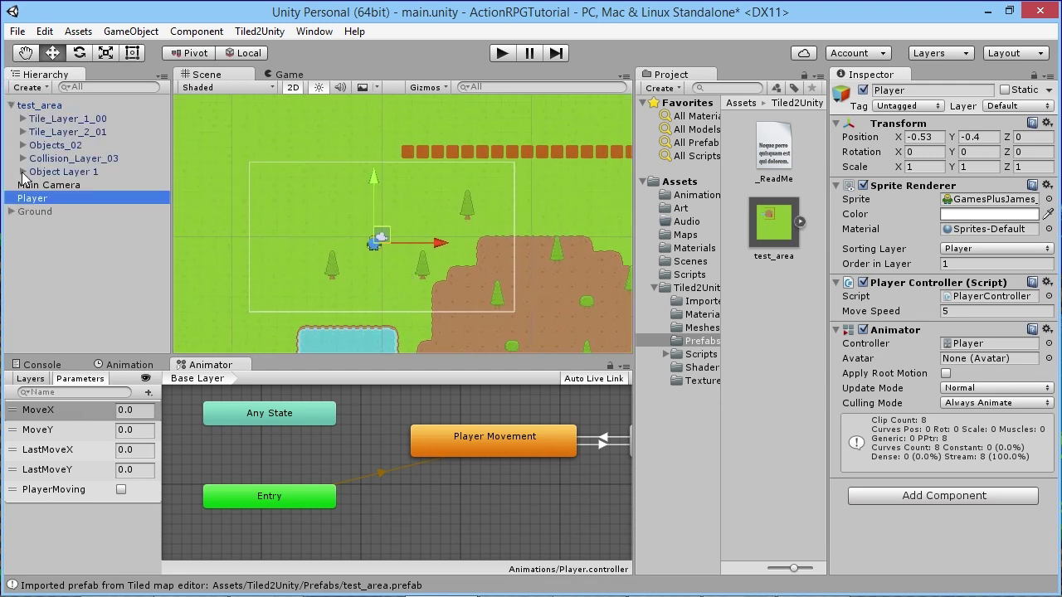
{"action": "double_click", "coordinate": [76, 171]}
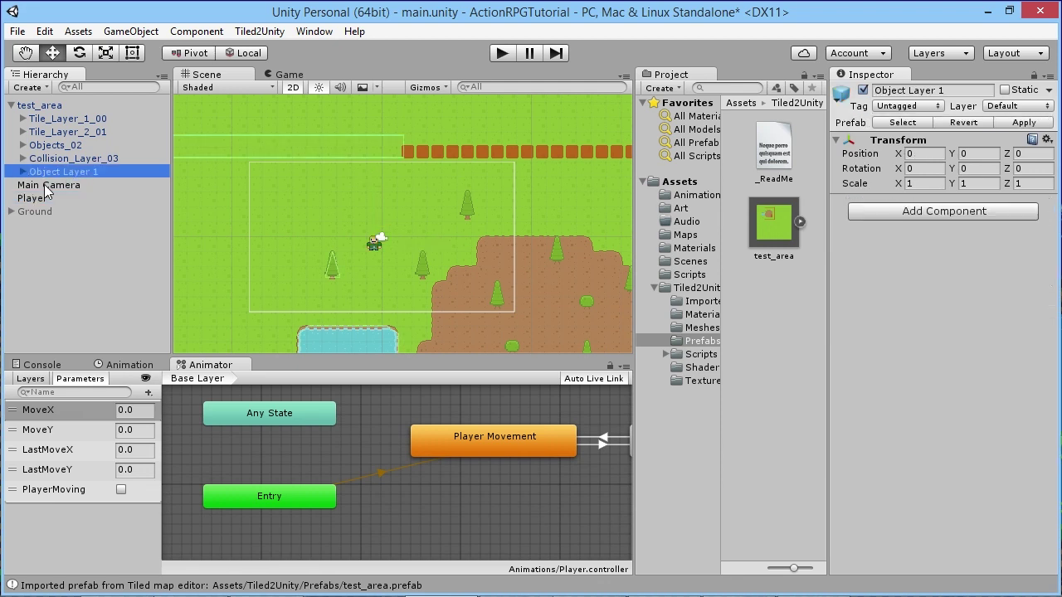
Pan and zoom the Scene view around the pond, dirt area and red collision tiles
{"action": "scroll", "coordinate": [345, 179], "scroll_direction": "up", "scroll_amount": 5}
{"action": "middle_click_drag", "start_coordinate": [327, 220], "coordinate": [458, 224]}
{"action": "scroll", "coordinate": [385, 112], "scroll_direction": "up", "scroll_amount": 3}
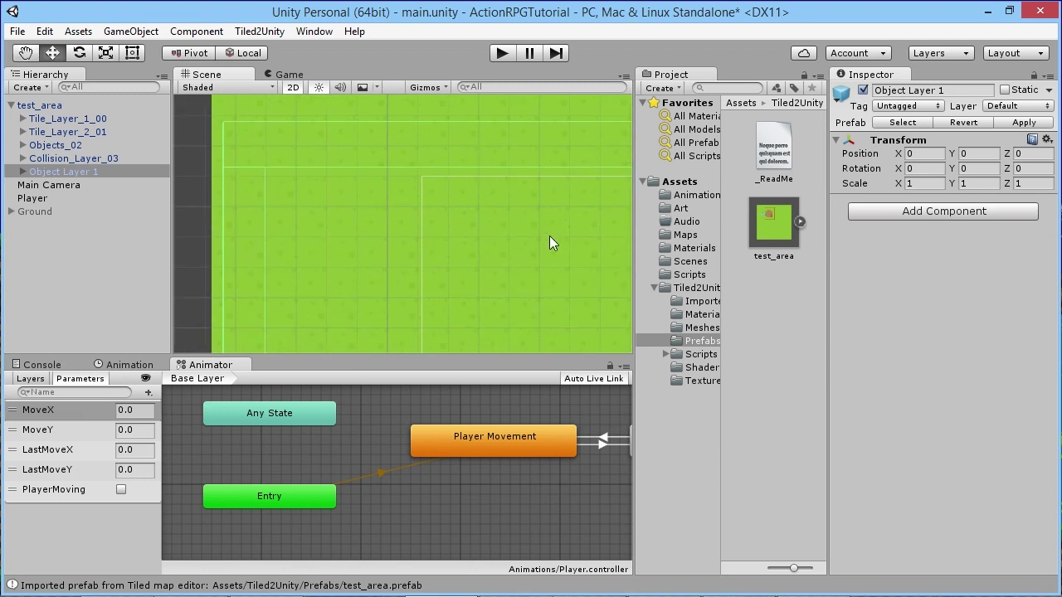
{"action": "scroll", "coordinate": [549, 242], "scroll_direction": "down", "scroll_amount": 5}
{"action": "scroll", "coordinate": [373, 296], "scroll_direction": "up", "scroll_amount": 4}
{"action": "middle_click_drag", "start_coordinate": [431, 191], "coordinate": [415, 226]}
{"action": "middle_click_drag", "start_coordinate": [364, 171], "coordinate": [171, 288]}
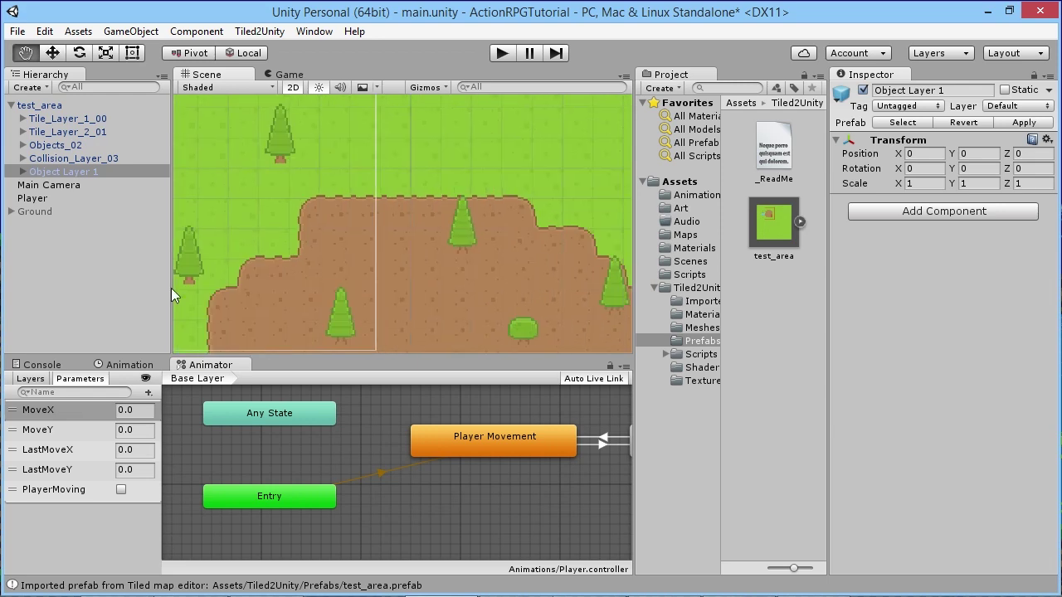
{"action": "scroll", "coordinate": [362, 218], "scroll_direction": "up", "scroll_amount": 3}
{"action": "scroll", "coordinate": [414, 217], "scroll_direction": "down", "scroll_amount": 4}
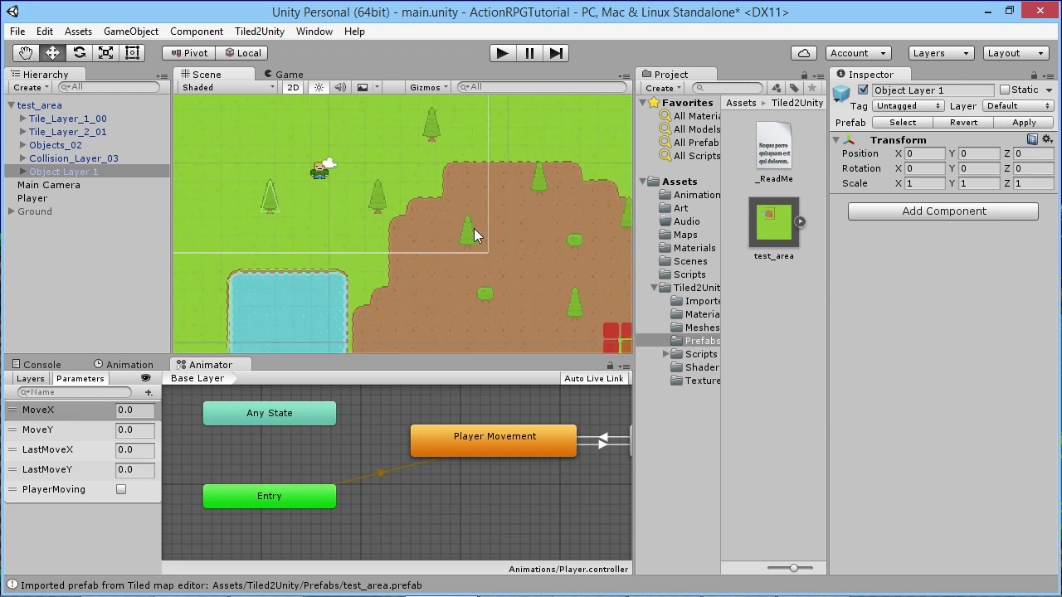
{"action": "scroll", "coordinate": [438, 168], "scroll_direction": "up", "scroll_amount": 3}
{"action": "mouse_move", "coordinate": [437, 167]}
{"action": "middle_mouse_down"}
{"action": "mouse_move", "coordinate": [394, 140]}
{"action": "mouse_move", "coordinate": [418, 195]}
{"action": "mouse_move", "coordinate": [379, 204]}
{"action": "mouse_move", "coordinate": [385, 189]}
{"action": "mouse_move", "coordinate": [347, 253]}
{"action": "mouse_move", "coordinate": [438, 183]}
{"action": "middle_mouse_up"}
{"action": "scroll", "coordinate": [346, 248], "scroll_direction": "down", "scroll_amount": 2}
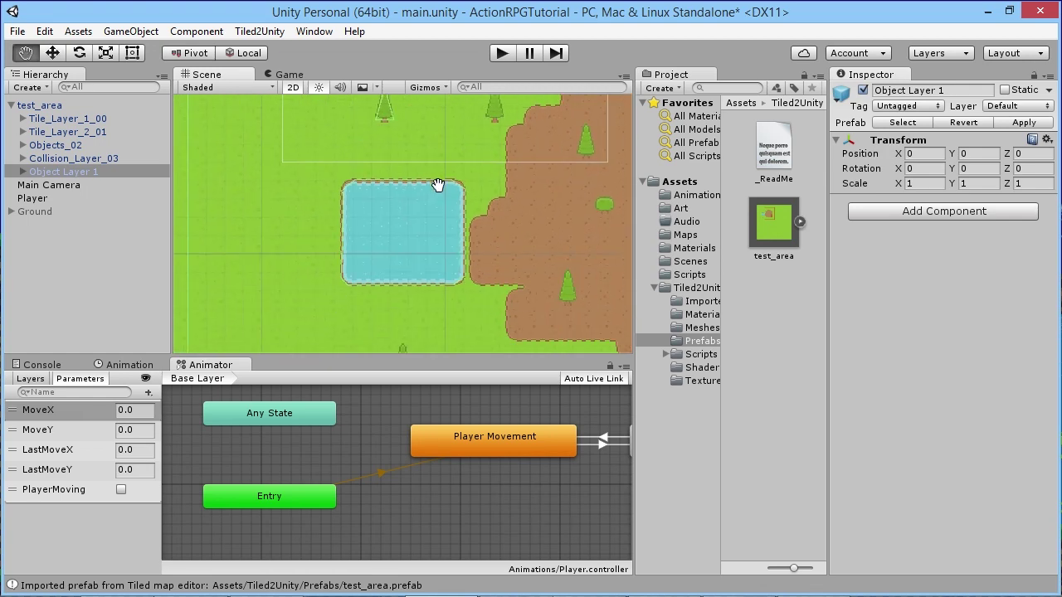
{"action": "scroll", "coordinate": [475, 200], "scroll_direction": "up", "scroll_amount": 3}
{"action": "middle_click_drag", "start_coordinate": [339, 221], "coordinate": [424, 199]}
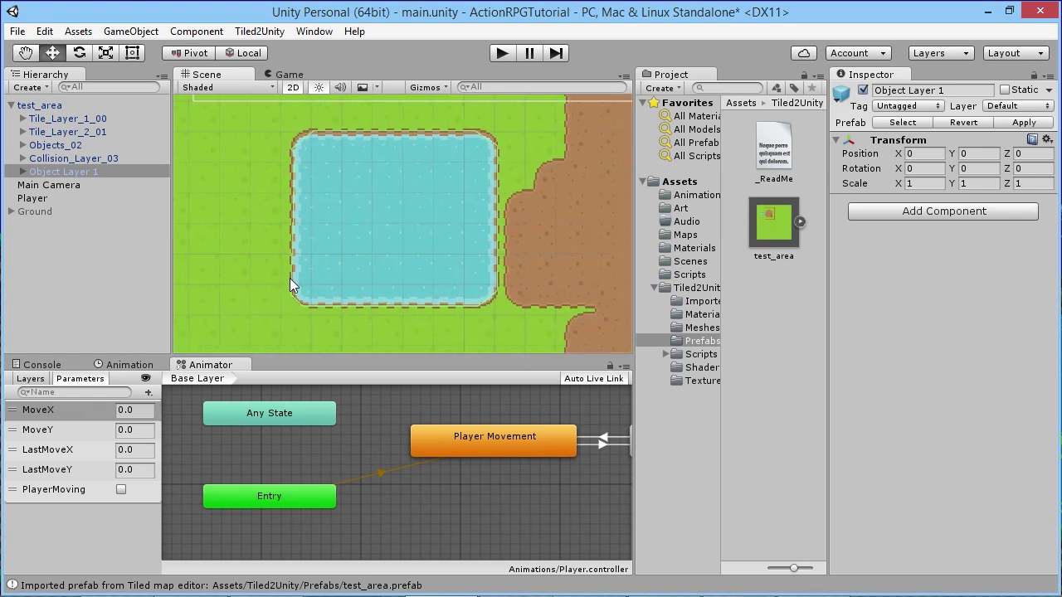
{"action": "scroll", "coordinate": [457, 139], "scroll_direction": "down", "scroll_amount": 2}
{"action": "middle_click_drag", "start_coordinate": [422, 254], "coordinate": [369, 303]}
{"action": "scroll", "coordinate": [403, 192], "scroll_direction": "down", "scroll_amount": 1}
{"action": "middle_click_drag", "start_coordinate": [403, 191], "coordinate": [458, 277]}
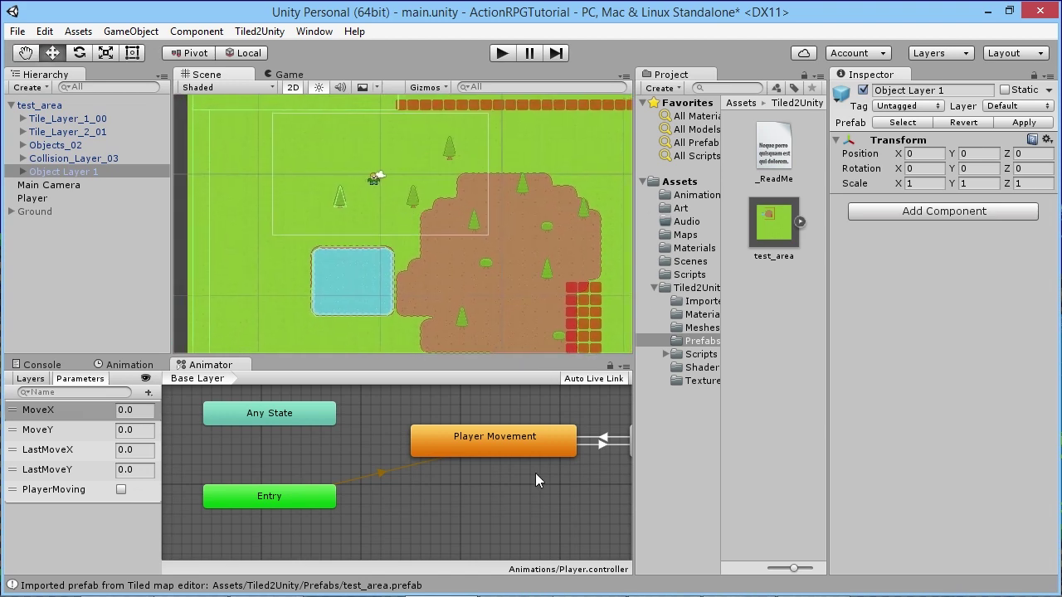
Compare with the Tiled map, check the bottom wall, and select Collision_Layer_03
{"action": "mouse_move", "coordinate": [714, 593]}
{"action": "left_click", "coordinate": [661, 584]}
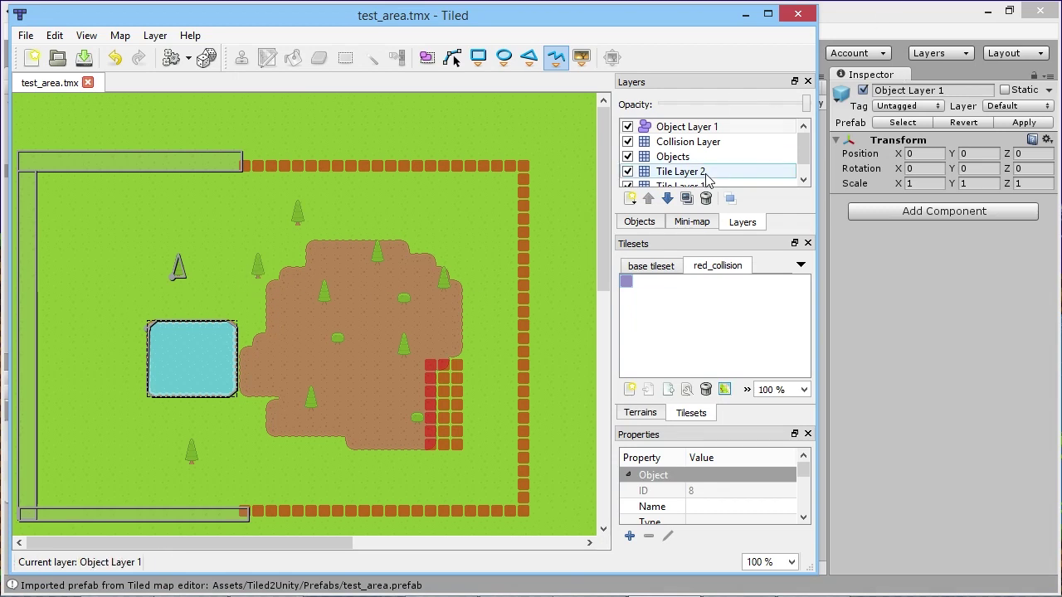
{"action": "left_click", "coordinate": [834, 14]}
{"action": "scroll", "coordinate": [419, 199], "scroll_direction": "up", "scroll_amount": 3}
{"action": "middle_click_drag", "start_coordinate": [418, 283], "coordinate": [360, 161]}
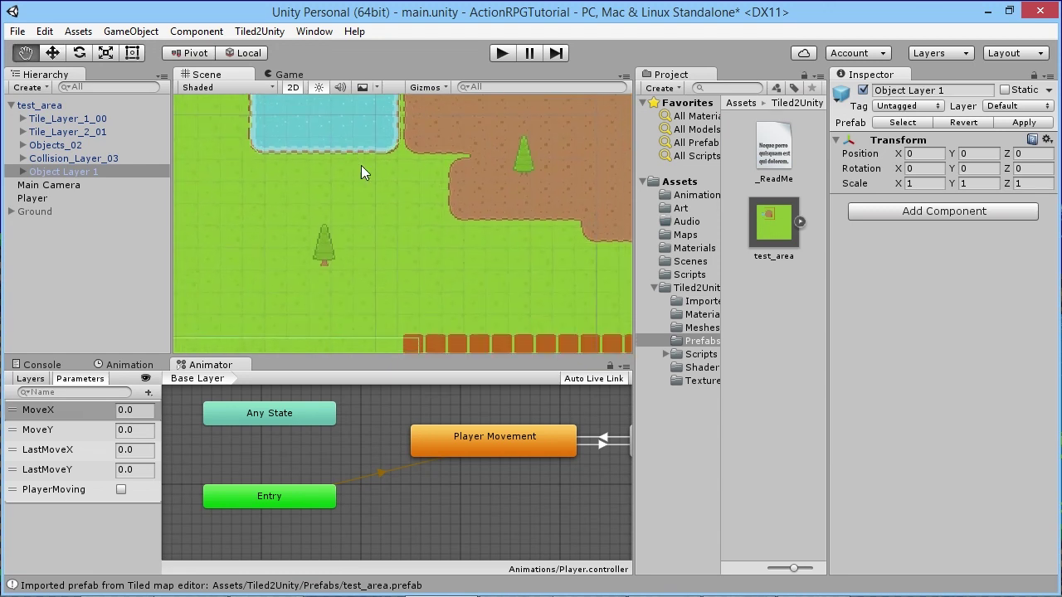
{"action": "scroll", "coordinate": [368, 218], "scroll_direction": "down", "scroll_amount": 3}
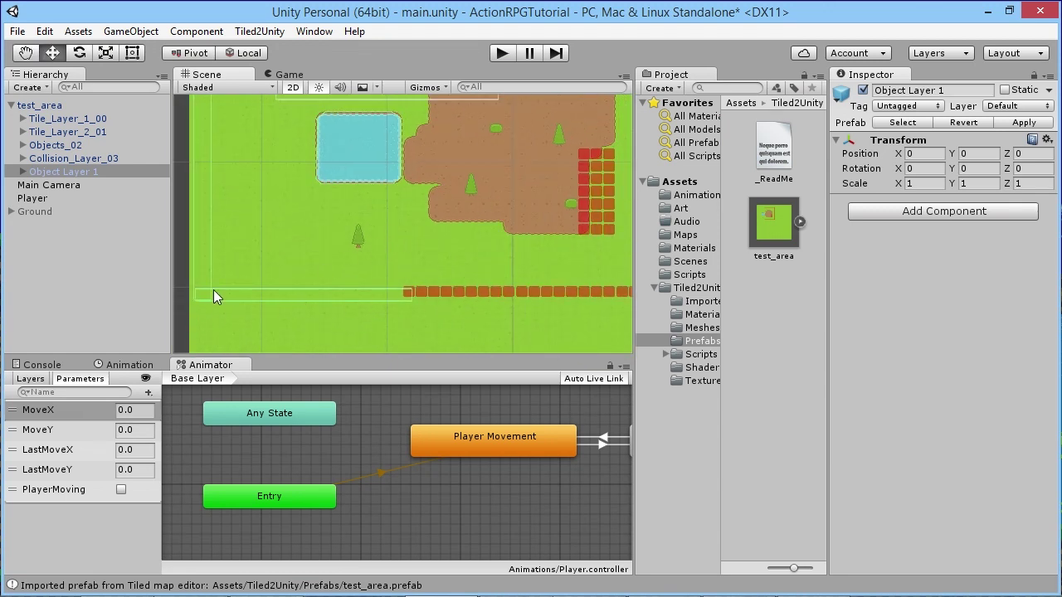
{"action": "middle_click_drag", "start_coordinate": [418, 202], "coordinate": [290, 227]}
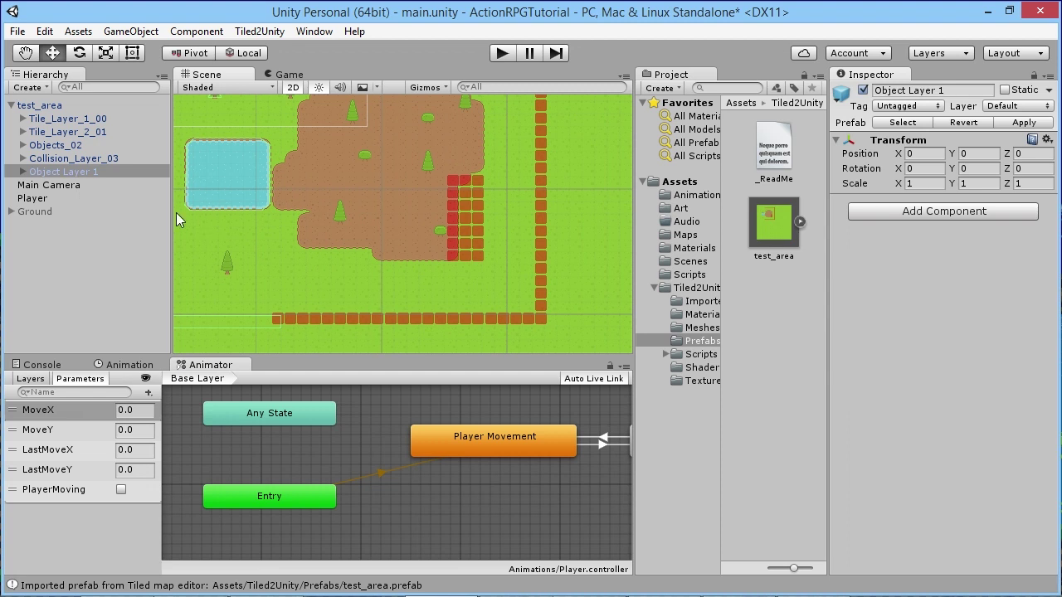
{"action": "left_click", "coordinate": [75, 159]}
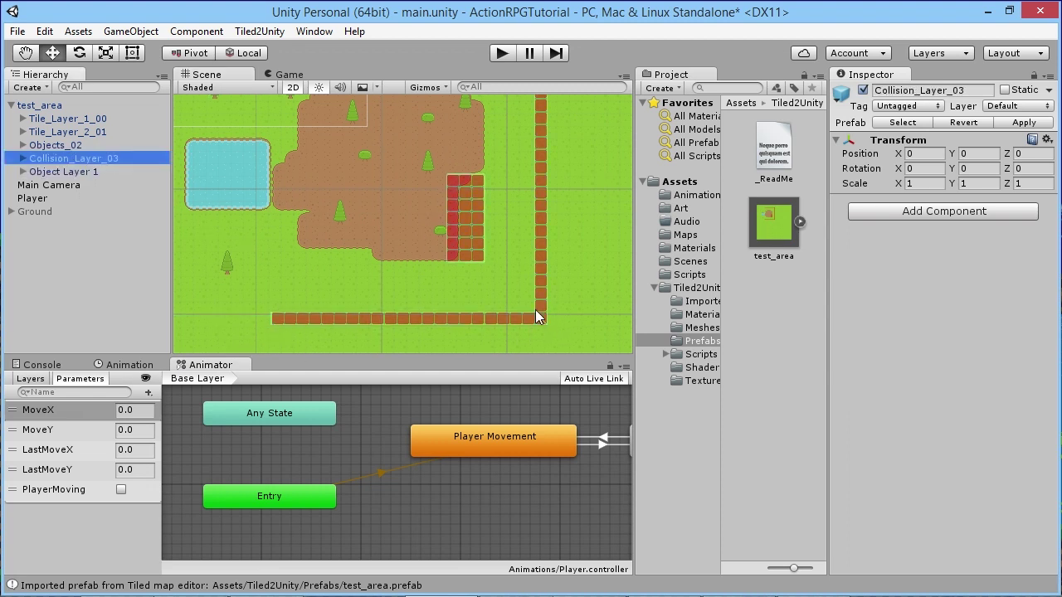
{"action": "middle_click_drag", "start_coordinate": [512, 201], "coordinate": [495, 331]}
{"action": "middle_click_drag", "start_coordinate": [461, 148], "coordinate": [427, 232]}
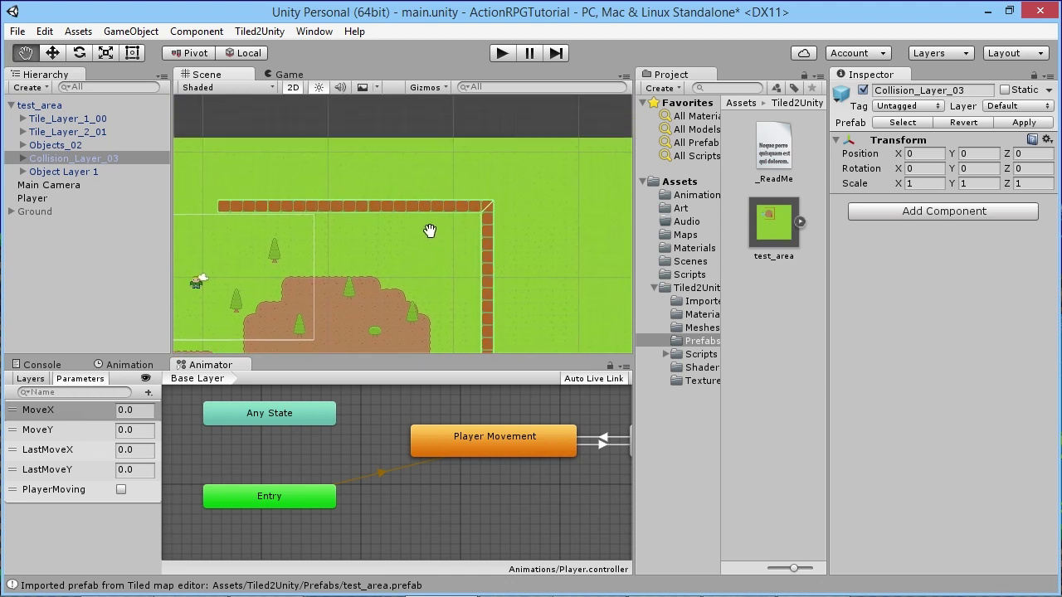
{"action": "scroll", "coordinate": [497, 213], "scroll_direction": "up", "scroll_amount": 4}
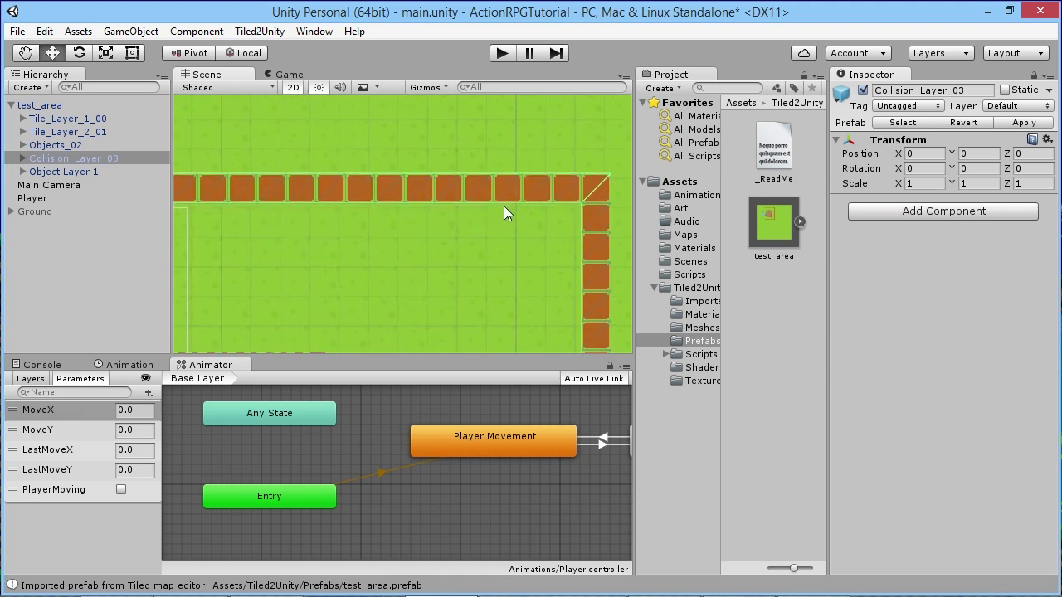
{"action": "middle_click_drag", "start_coordinate": [427, 230], "coordinate": [517, 222]}
{"action": "scroll", "coordinate": [517, 222], "scroll_direction": "down", "scroll_amount": 5}
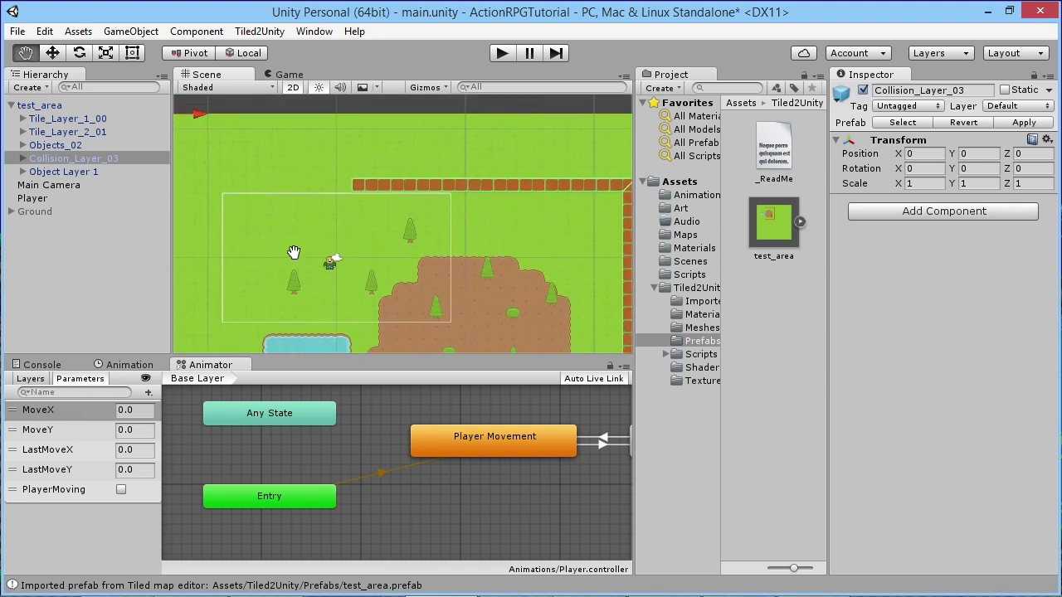
{"action": "left_click", "coordinate": [70, 174]}
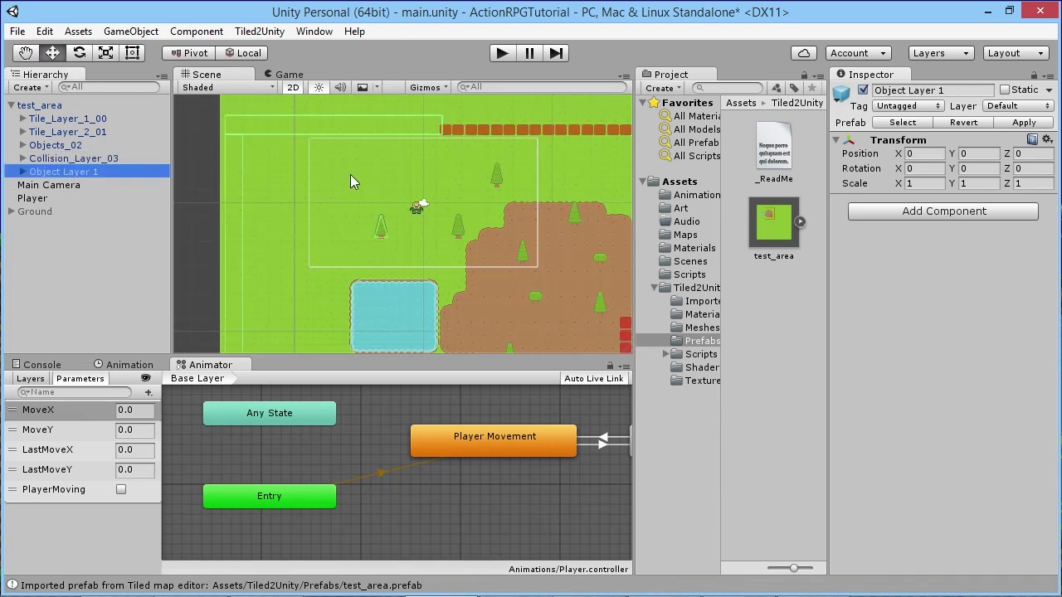
{"action": "middle_click_drag", "start_coordinate": [266, 129], "coordinate": [225, 243]}
{"action": "scroll", "coordinate": [278, 251], "scroll_direction": "up", "scroll_amount": 3}
{"action": "key", "text": "f"}
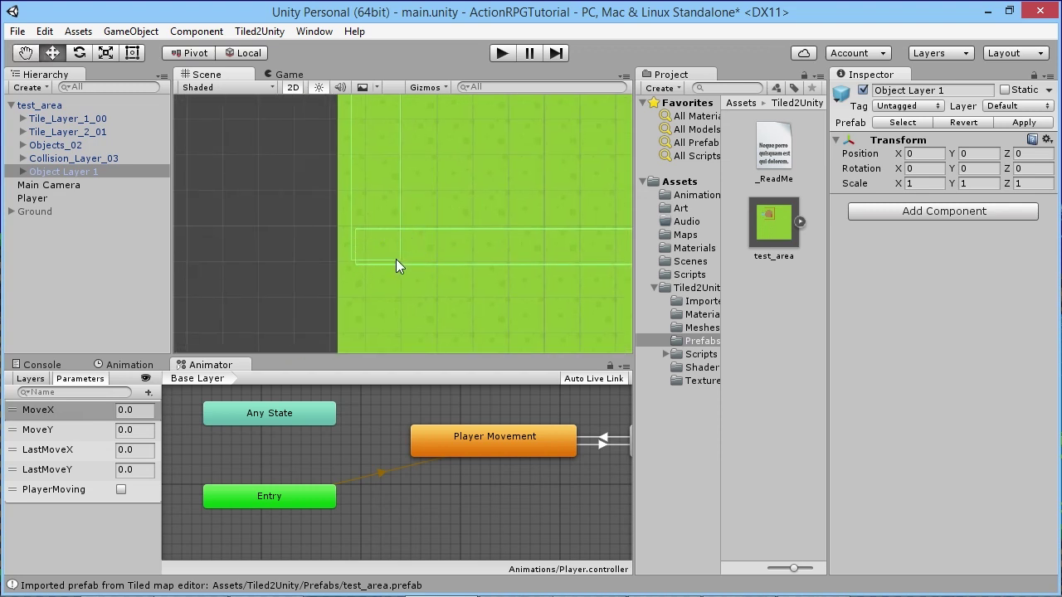
{"action": "middle_click_drag", "start_coordinate": [467, 221], "coordinate": [540, 218]}
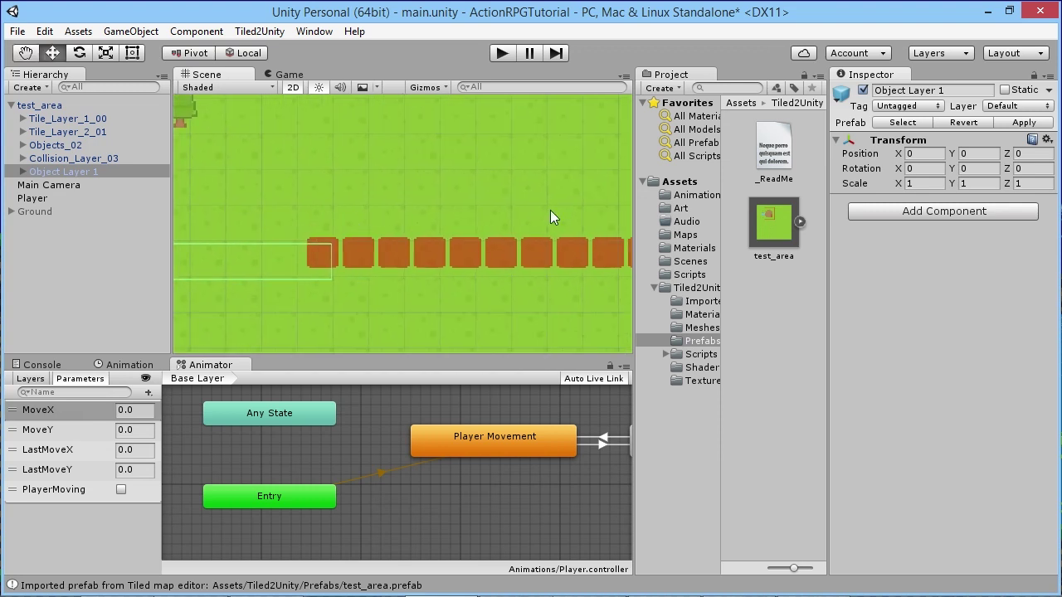
{"action": "left_click", "coordinate": [80, 158]}
{"action": "scroll", "coordinate": [474, 221], "scroll_direction": "down", "scroll_amount": 2}
{"action": "middle_click_drag", "start_coordinate": [474, 220], "coordinate": [406, 285]}
{"action": "scroll", "coordinate": [555, 260], "scroll_direction": "up", "scroll_amount": 3}
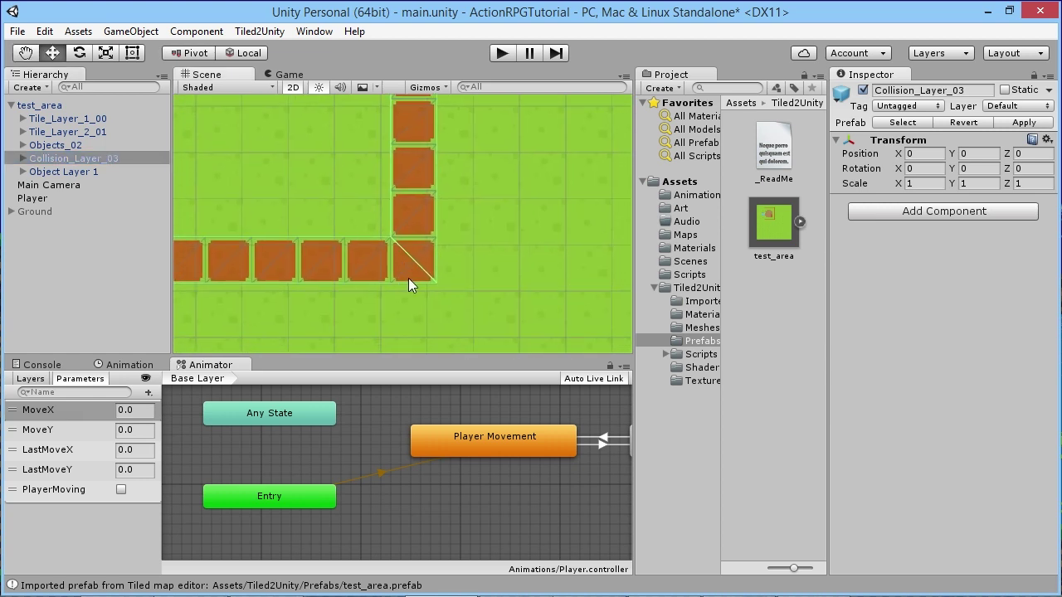
{"action": "scroll", "coordinate": [374, 175], "scroll_direction": "down", "scroll_amount": 5}
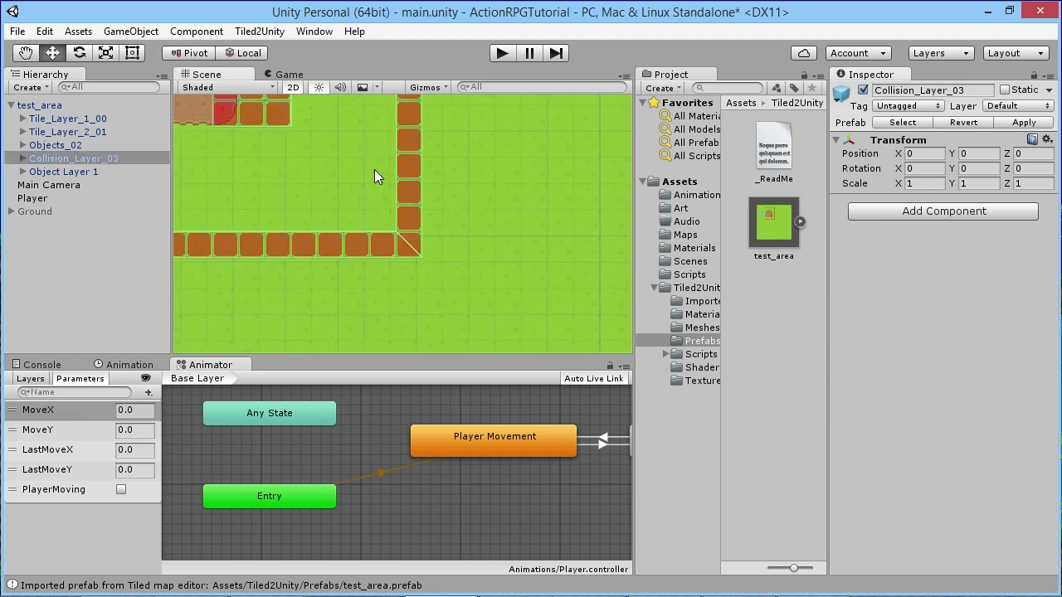
{"action": "middle_click_drag", "start_coordinate": [374, 175], "coordinate": [455, 242]}
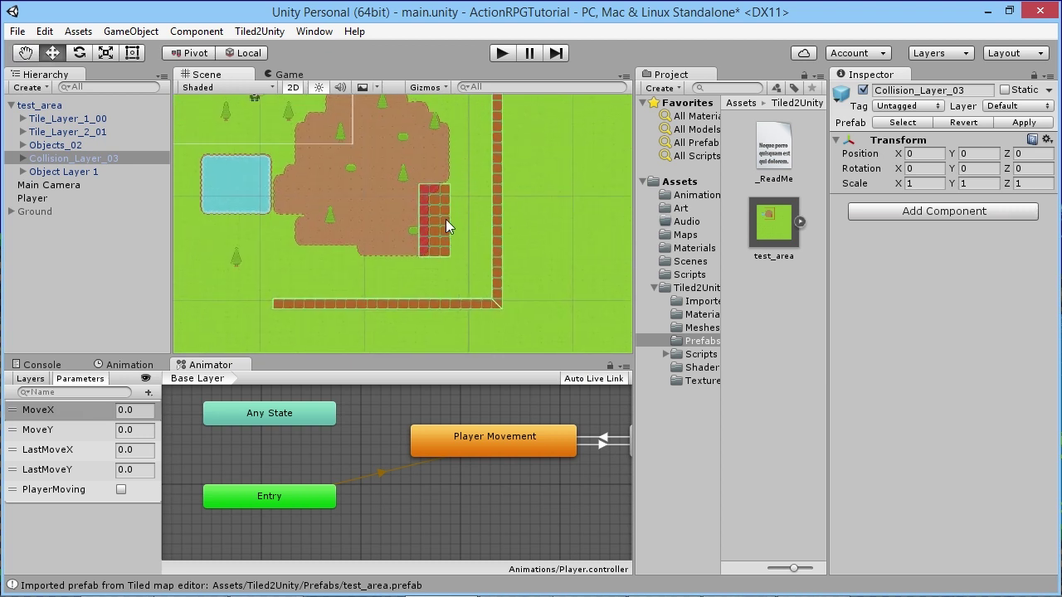
{"action": "middle_click_drag", "start_coordinate": [452, 174], "coordinate": [535, 181]}
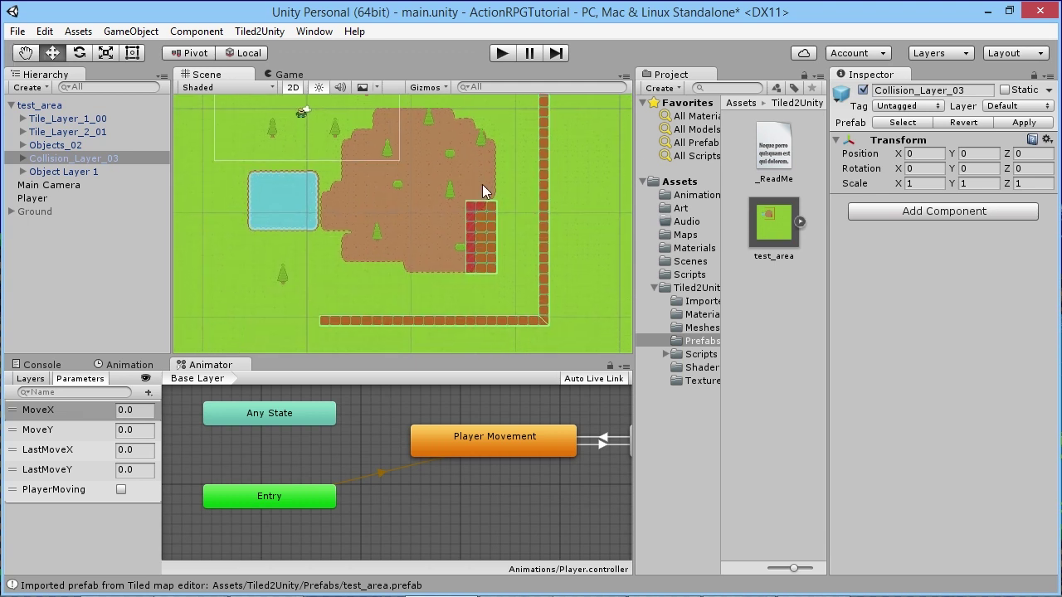
{"action": "left_click", "coordinate": [23, 158]}
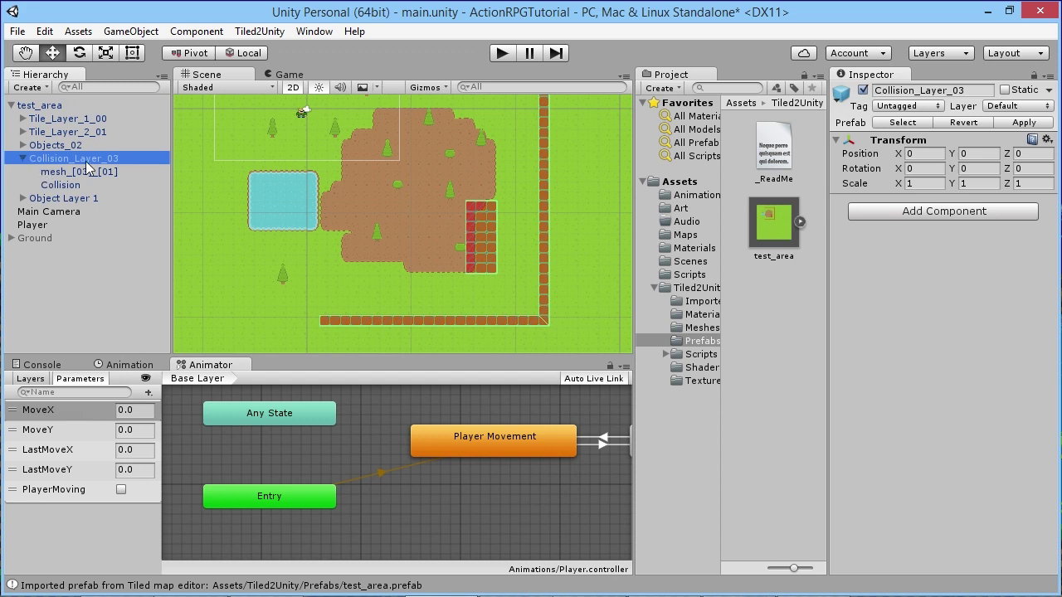
Deactivate mesh_[03]_[01] under Collision_Layer_03 to hide the red collision tiles
{"action": "left_click", "coordinate": [79, 173]}
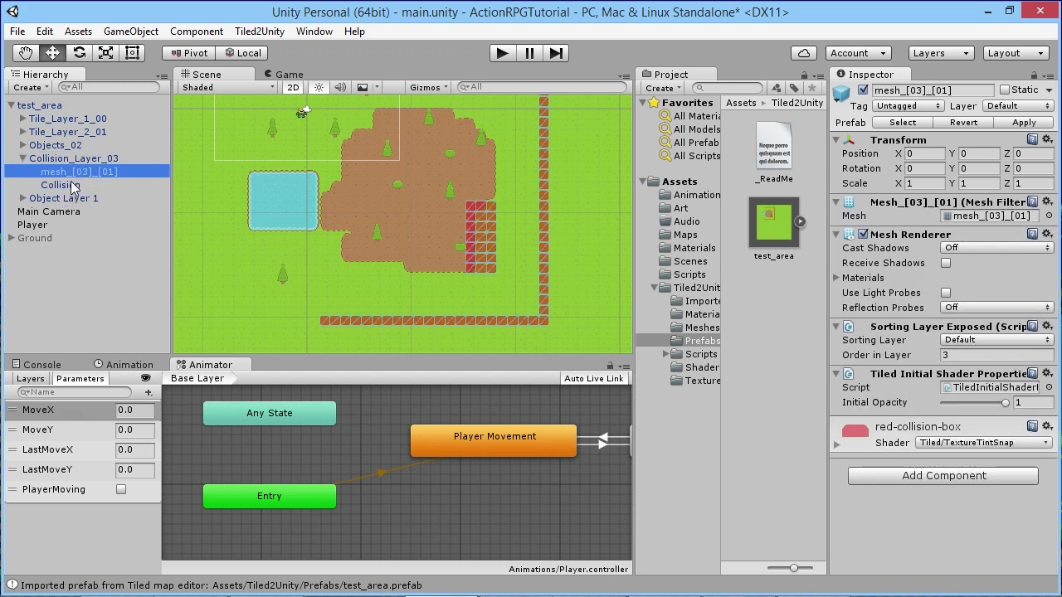
{"action": "left_click", "coordinate": [70, 186]}
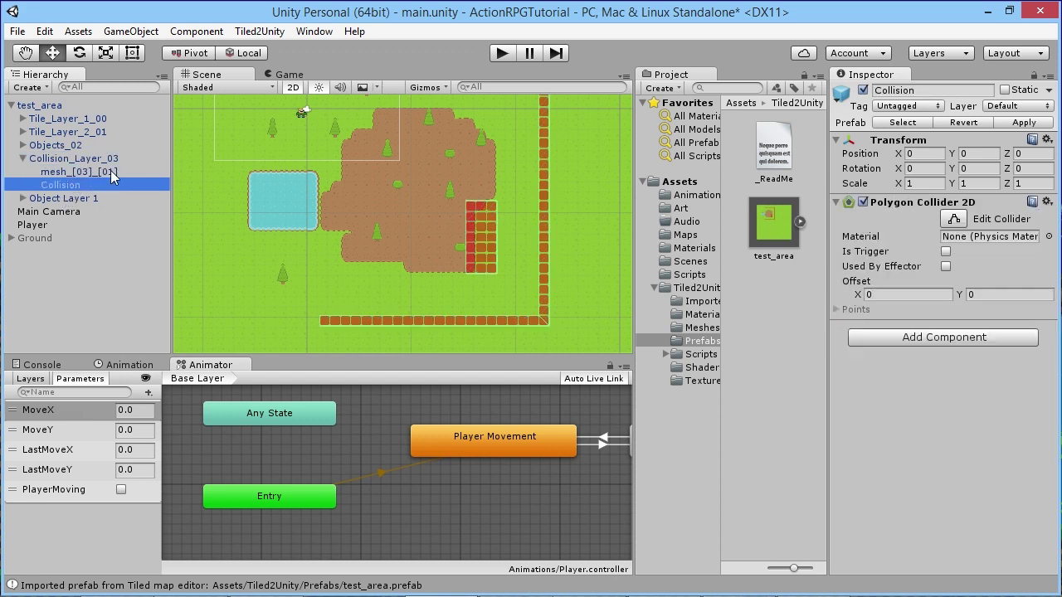
{"action": "key", "text": "Up"}
{"action": "key", "text": "Down"}
{"action": "key", "text": "Up"}
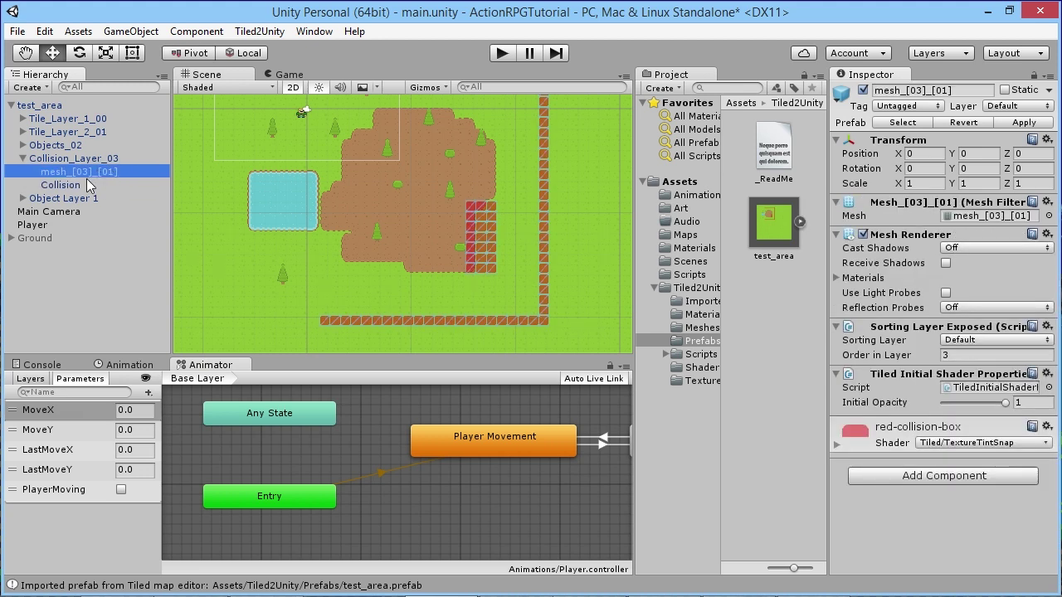
{"action": "left_click", "coordinate": [863, 90]}
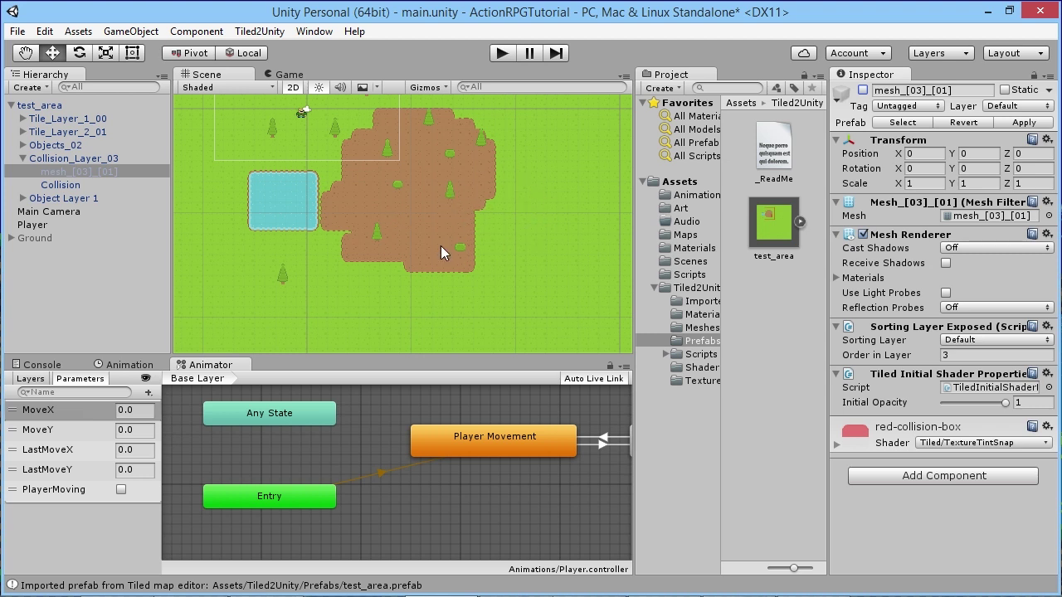
Select the Collision object to view its Polygon Collider 2D outline around the dirt clearing
{"action": "left_click", "coordinate": [37, 185]}
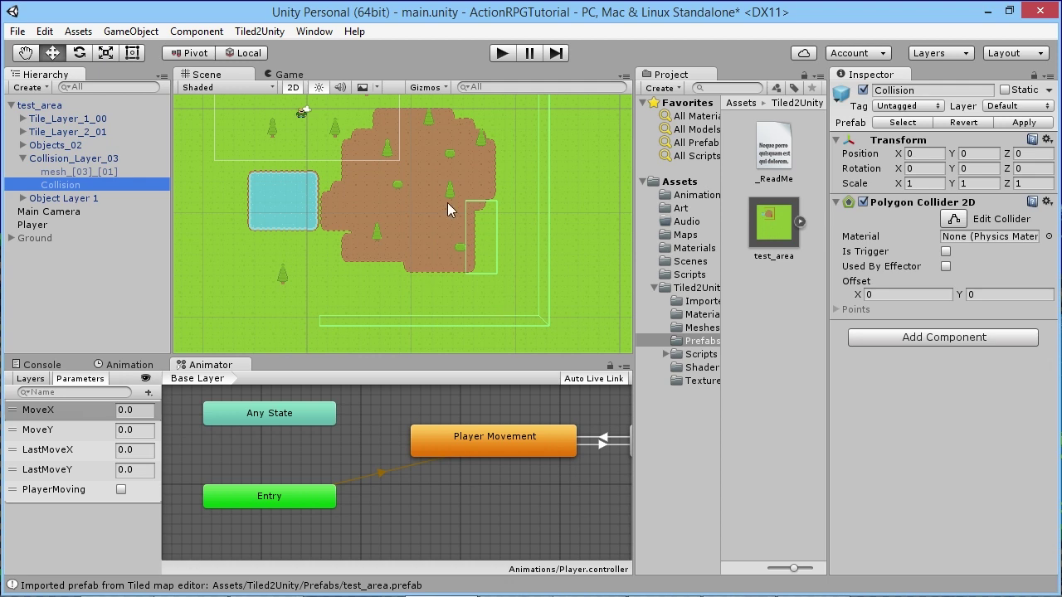
{"action": "middle_click_drag", "start_coordinate": [415, 214], "coordinate": [426, 251]}
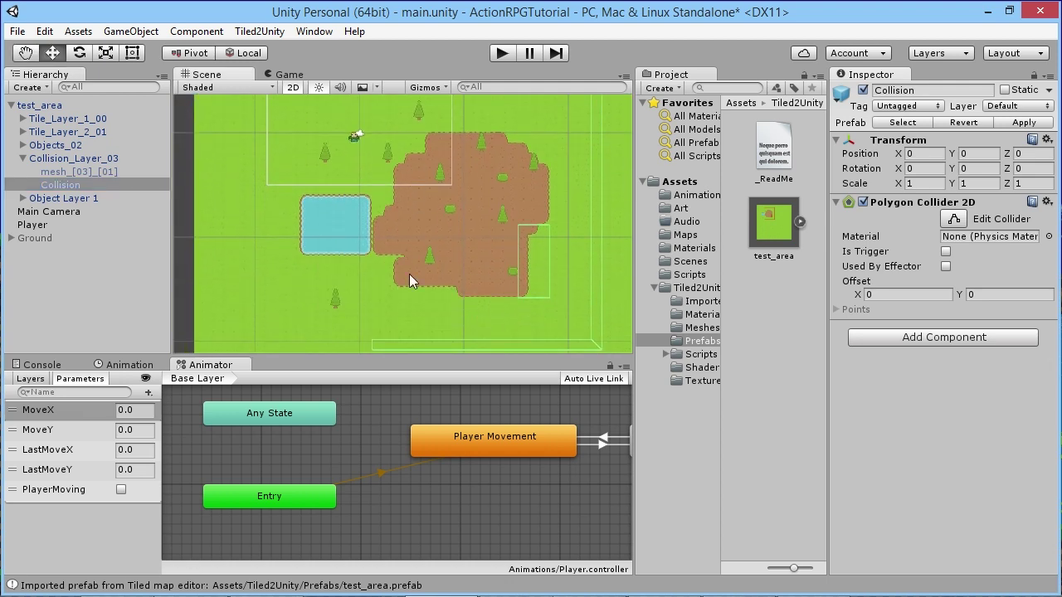
{"action": "scroll", "coordinate": [428, 210], "scroll_direction": "down", "scroll_amount": 3}
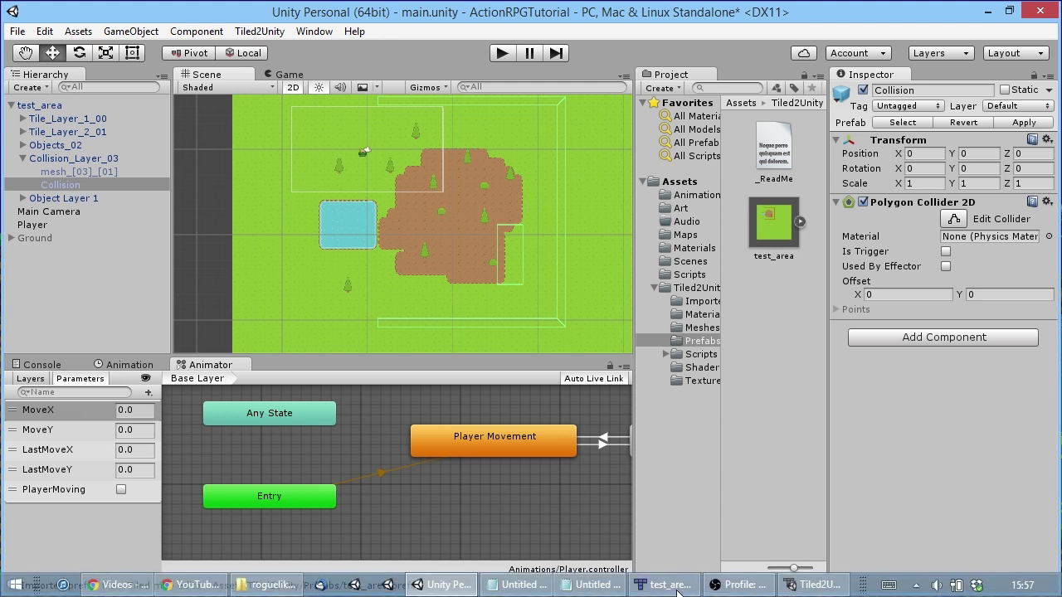
{"action": "left_click", "coordinate": [814, 584]}
{"action": "left_click_drag", "start_coordinate": [836, 397], "coordinate": [867, 189]}
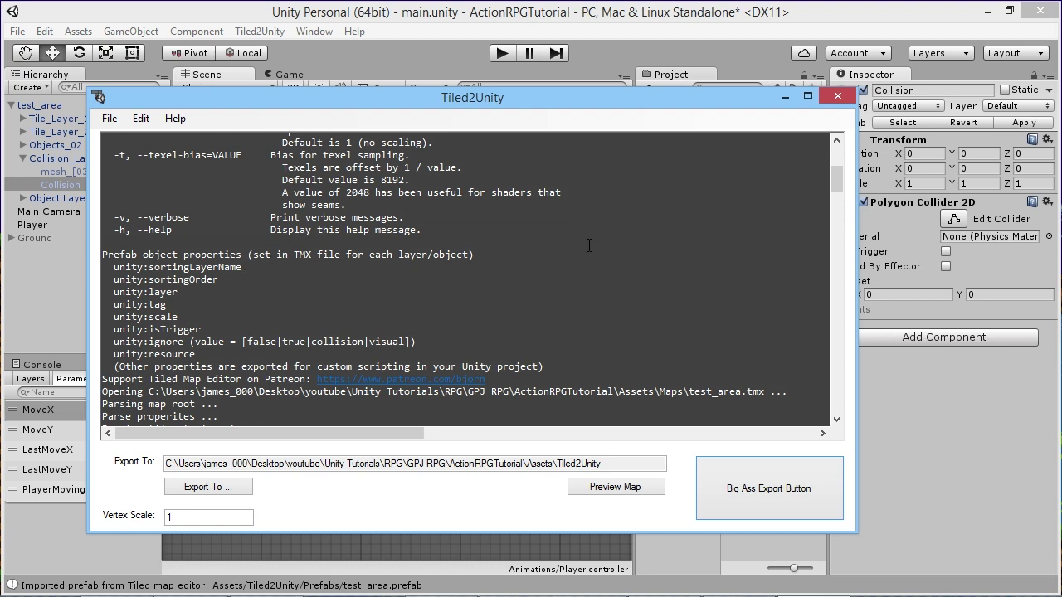
{"action": "key", "text": "alt+Tab"}
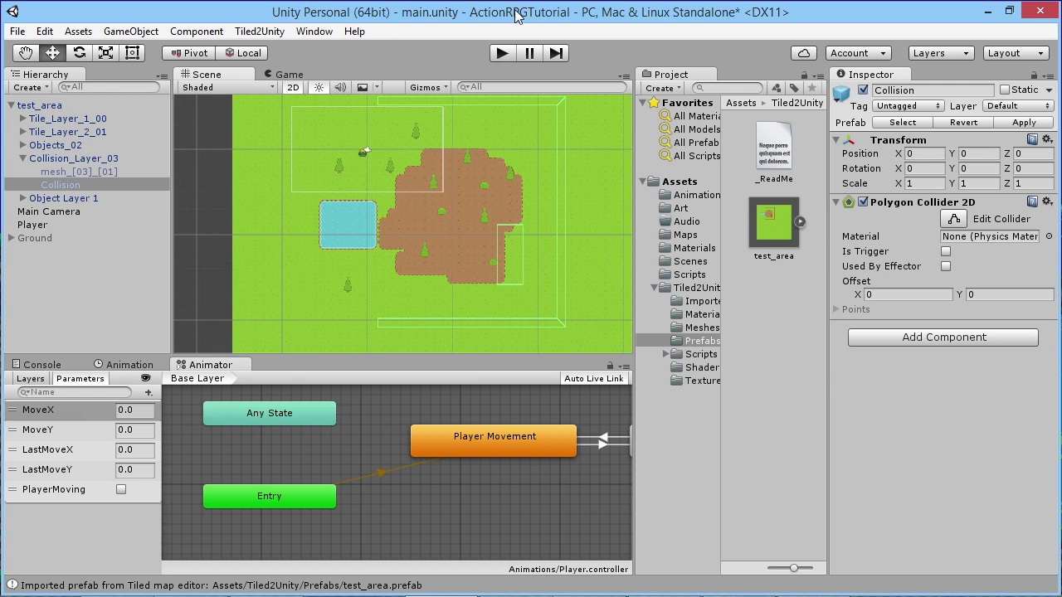
{"action": "left_click", "coordinate": [509, 58]}
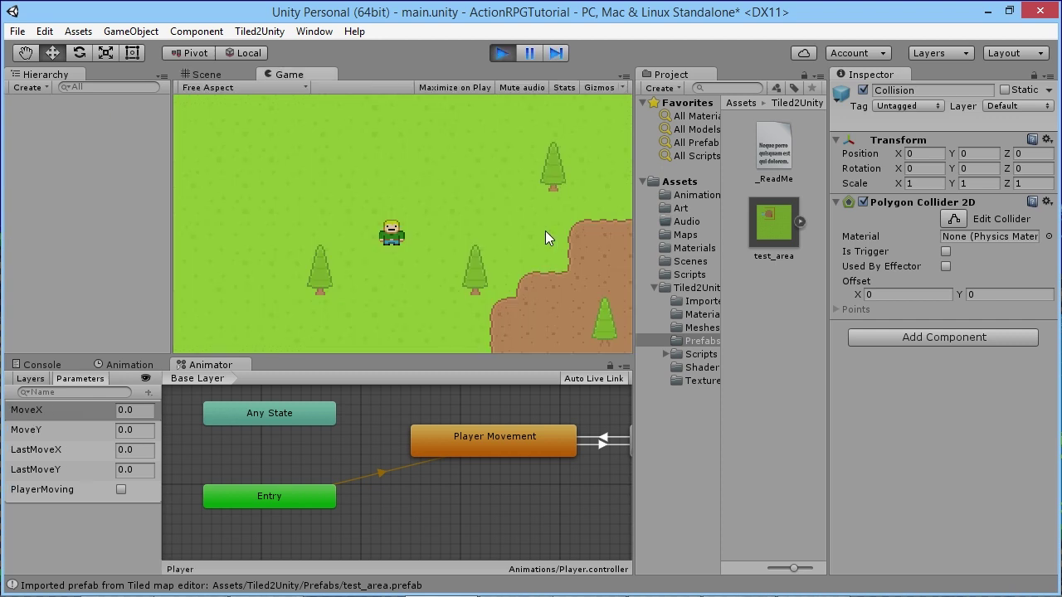
Walk the player right and up to the map's top edge, then back down-left
{"action": "key", "text": "Right"}
{"action": "key", "text": "Up"}
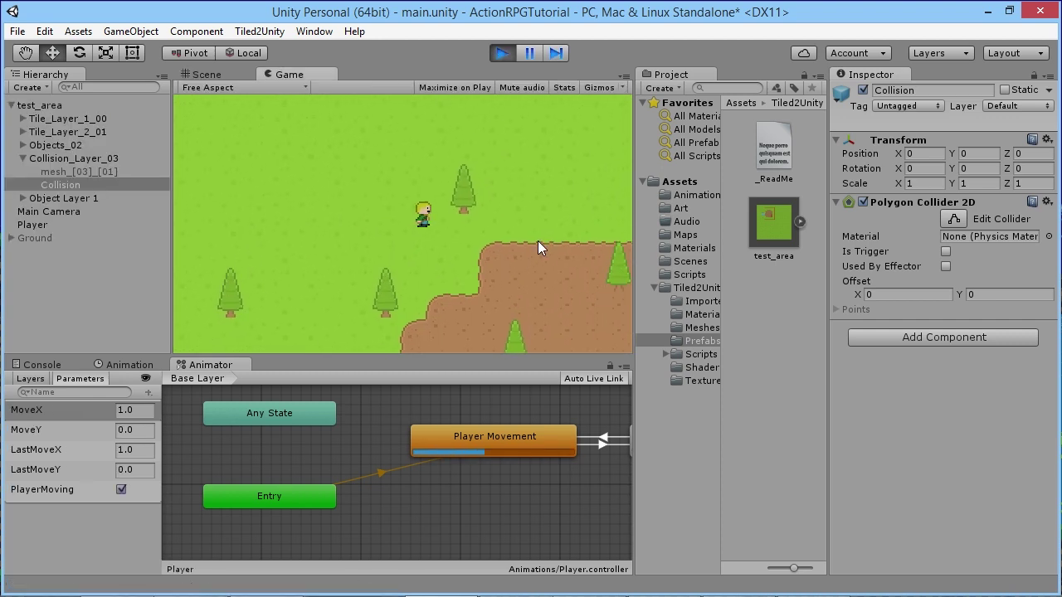
{"action": "key", "text": "Up"}
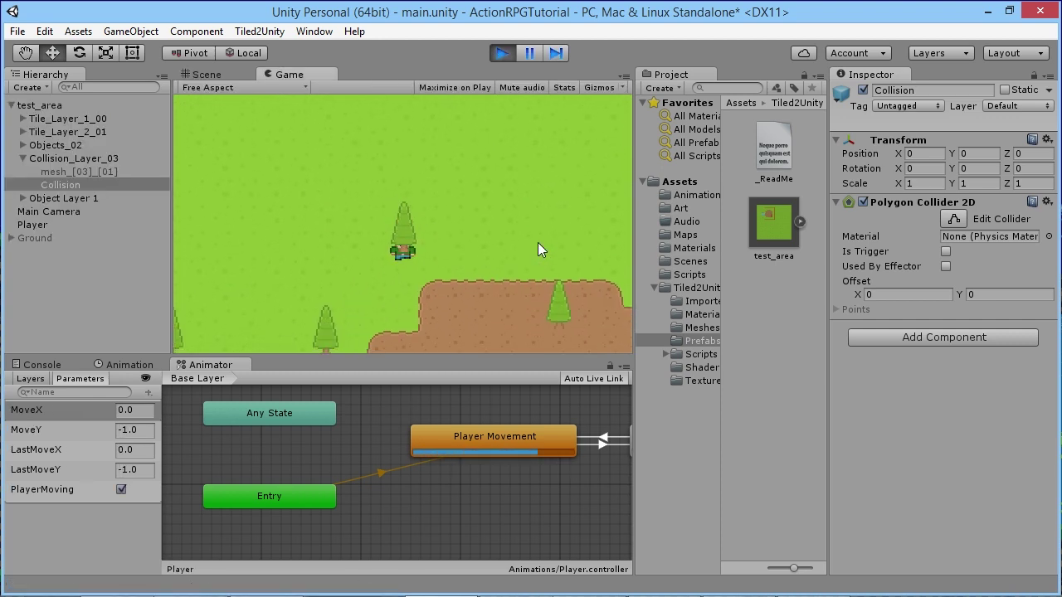
{"action": "key", "text": "Up"}
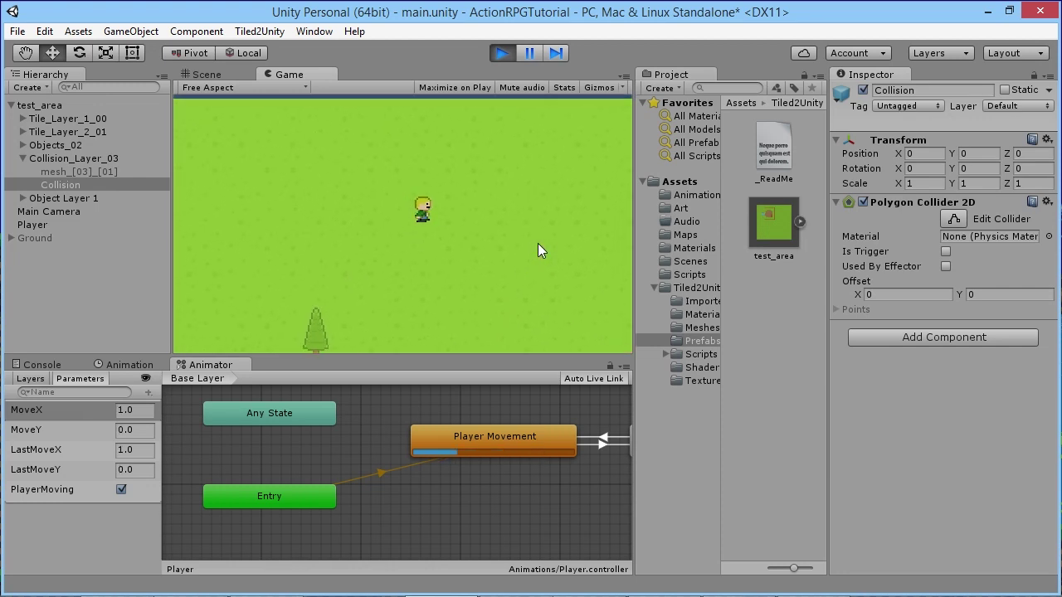
{"action": "key", "text": "Down"}
{"action": "key", "text": "Right"}
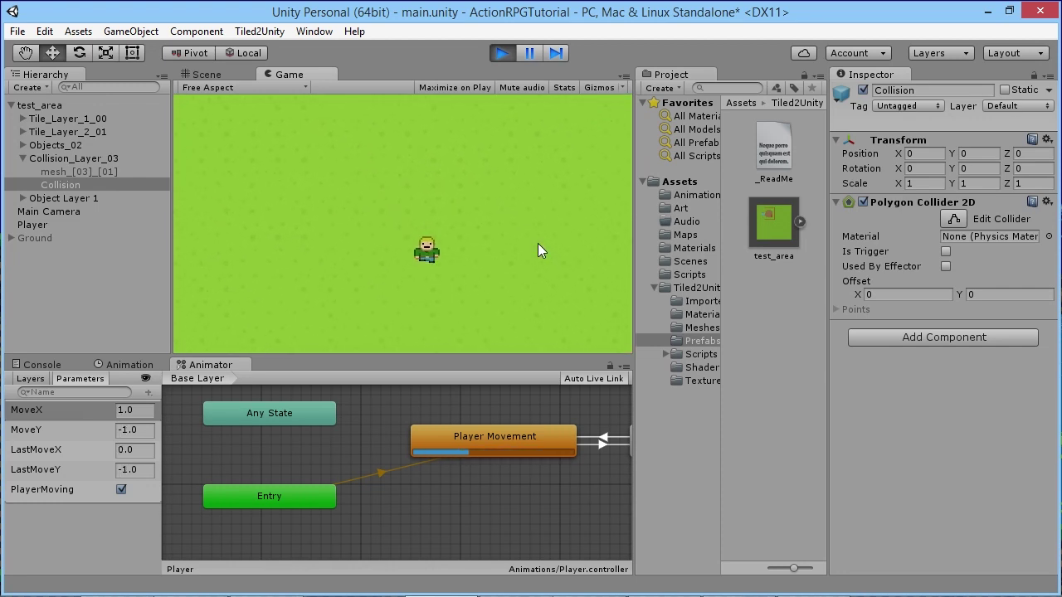
{"action": "key", "text": "Left"}
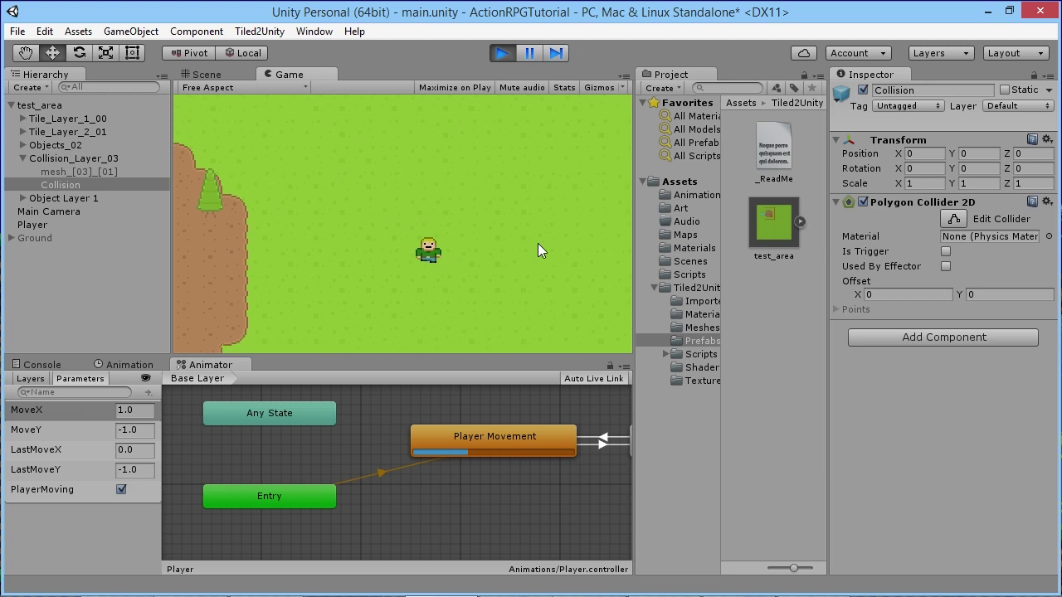
{"action": "key", "text": "Down"}
{"action": "key", "text": "Left"}
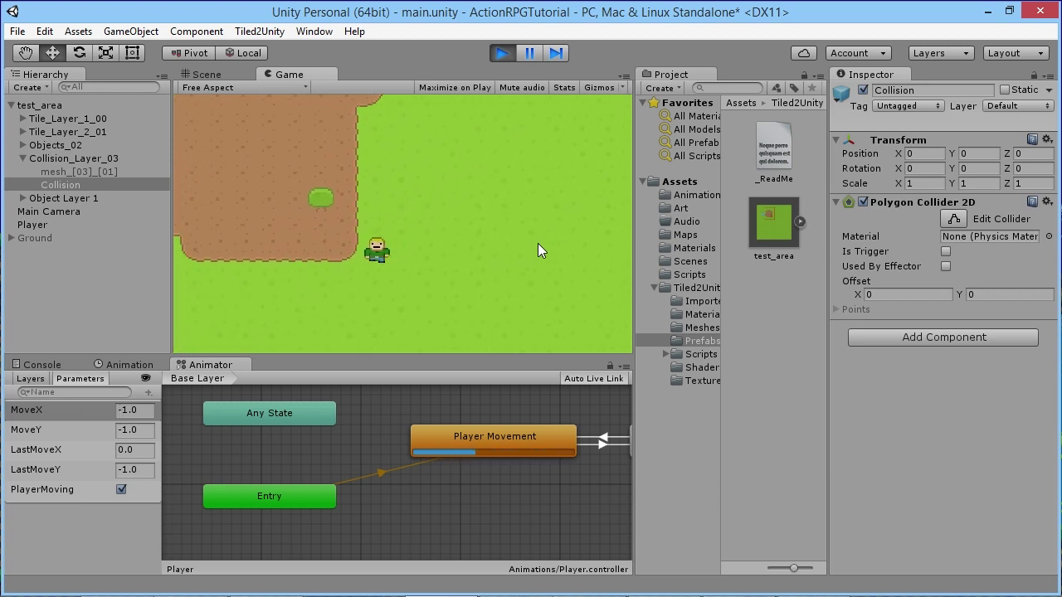
Walk the player through the dirt area toward the lake, ending at the grass–dirt edge
{"action": "key", "text": "Up"}
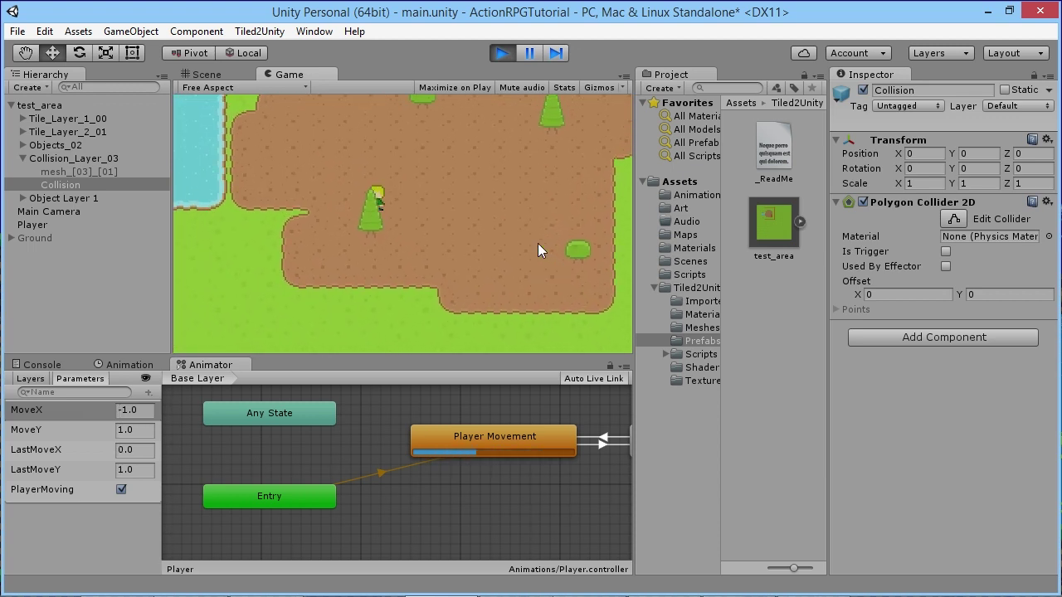
{"action": "key", "text": "Down"}
{"action": "key", "text": "Right"}
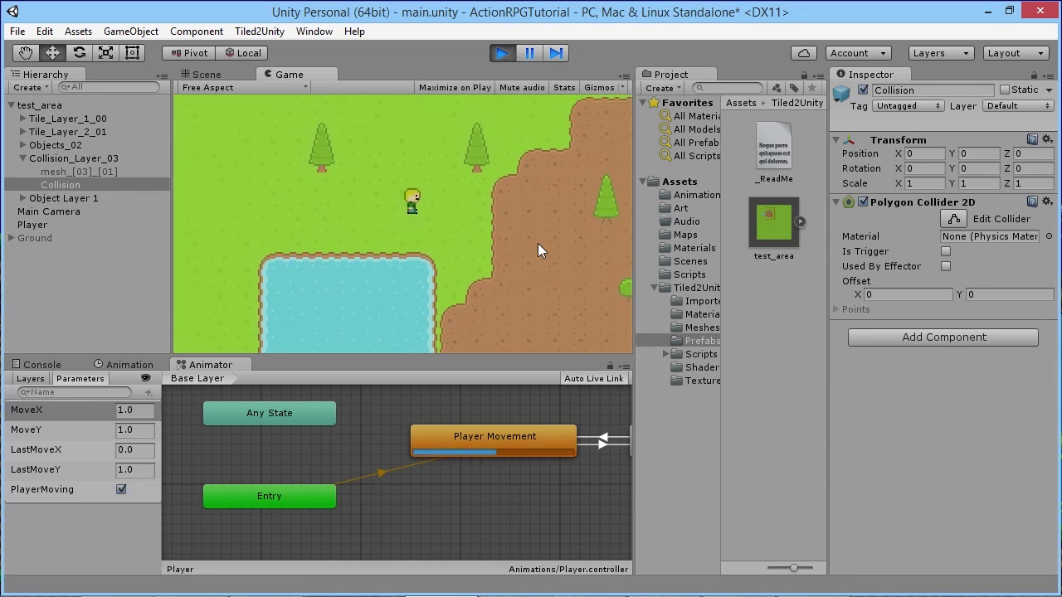
{"action": "key", "text": "Left"}
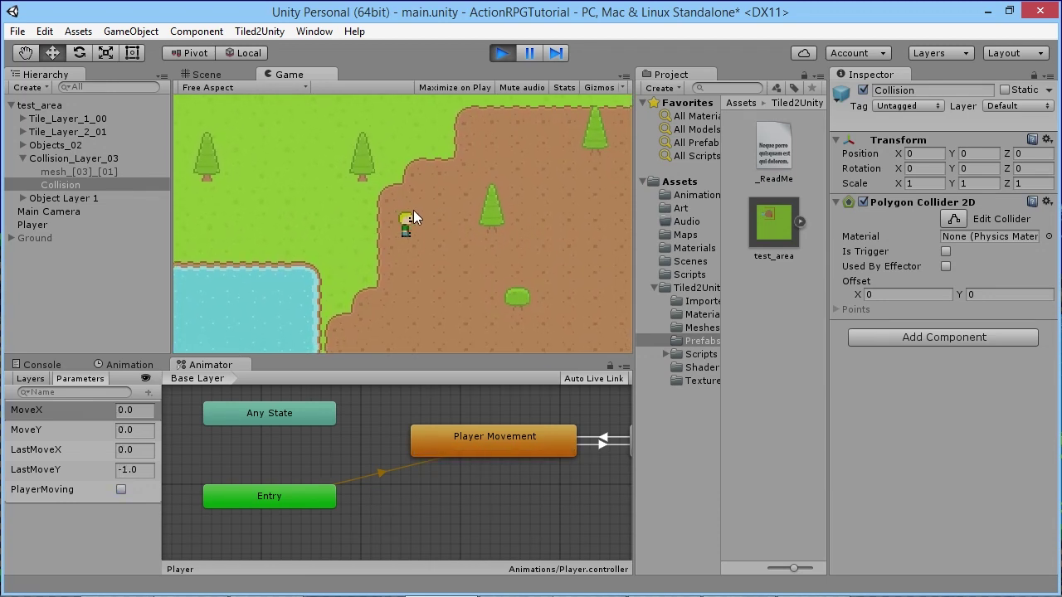
{"action": "key", "text": "Up"}
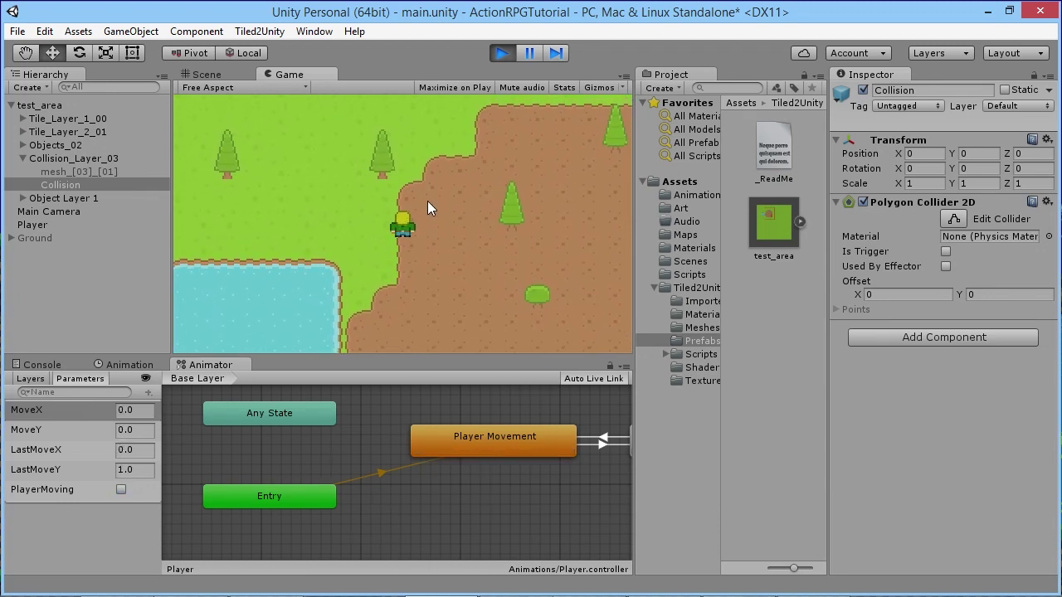
{"action": "key", "text": "Down"}
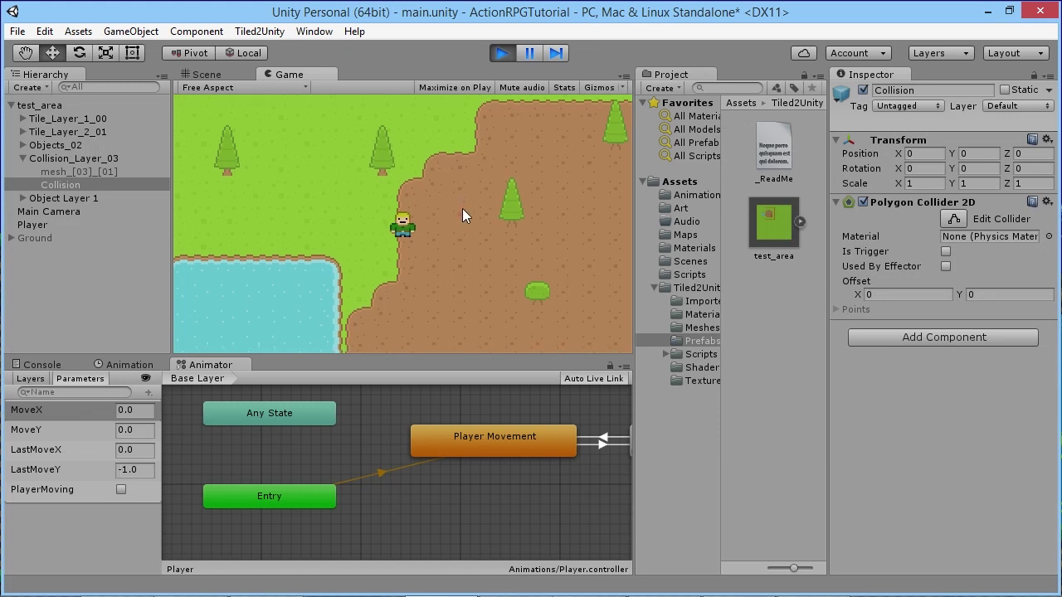